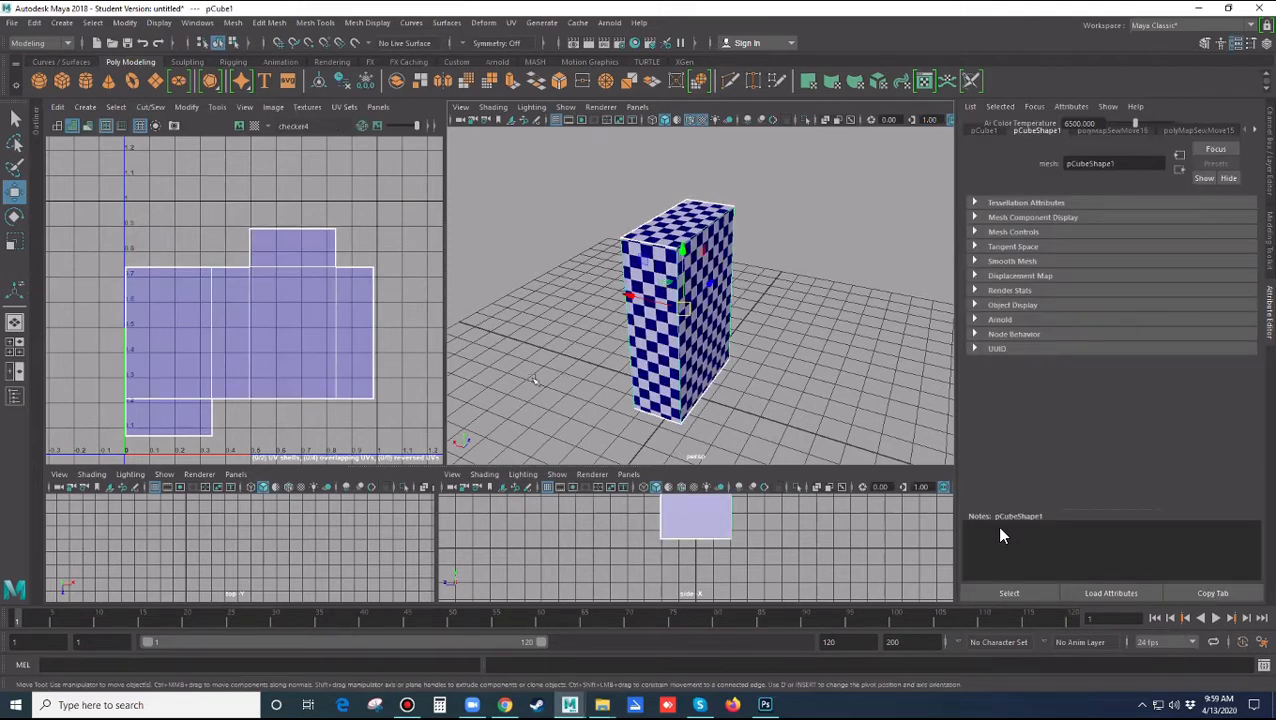
{"action": "left_click", "coordinate": [838, 424]}
{"action": "left_click", "coordinate": [690, 378]}
{"action": "left_click_drag", "start_coordinate": [734, 378], "coordinate": [713, 344], "text": "alt"}
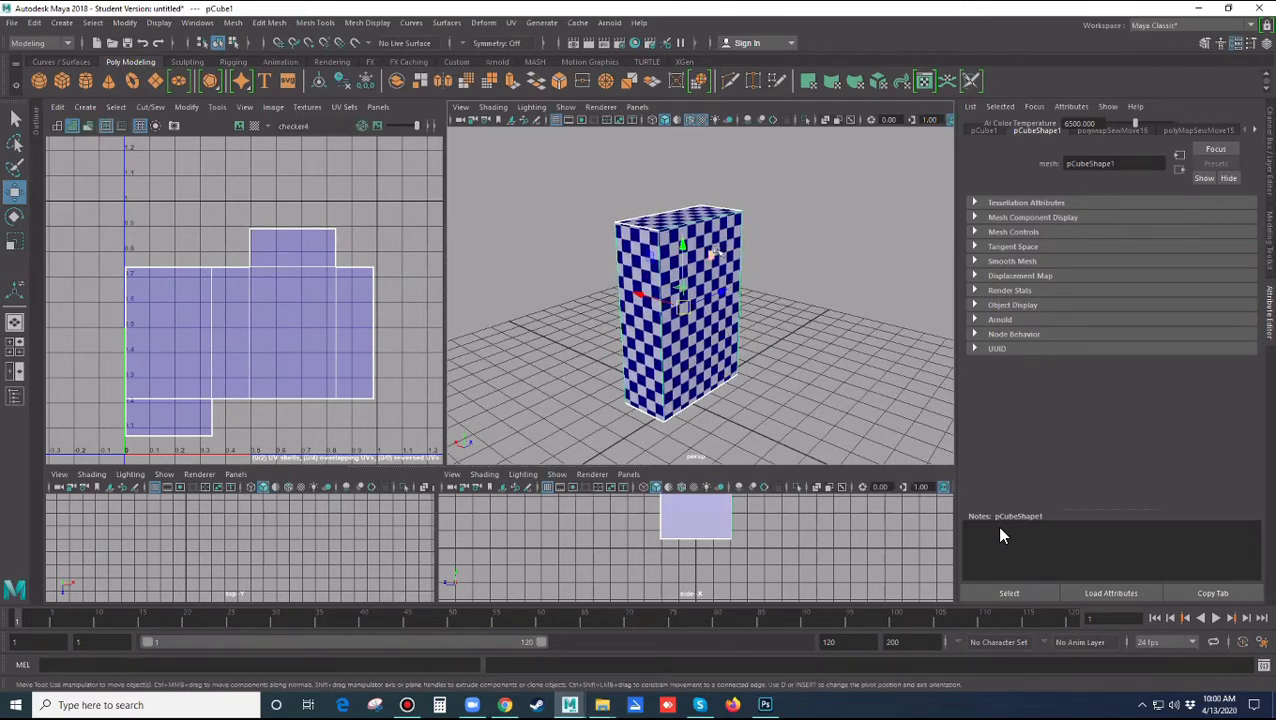
{"action": "left_click", "coordinate": [272, 107]}
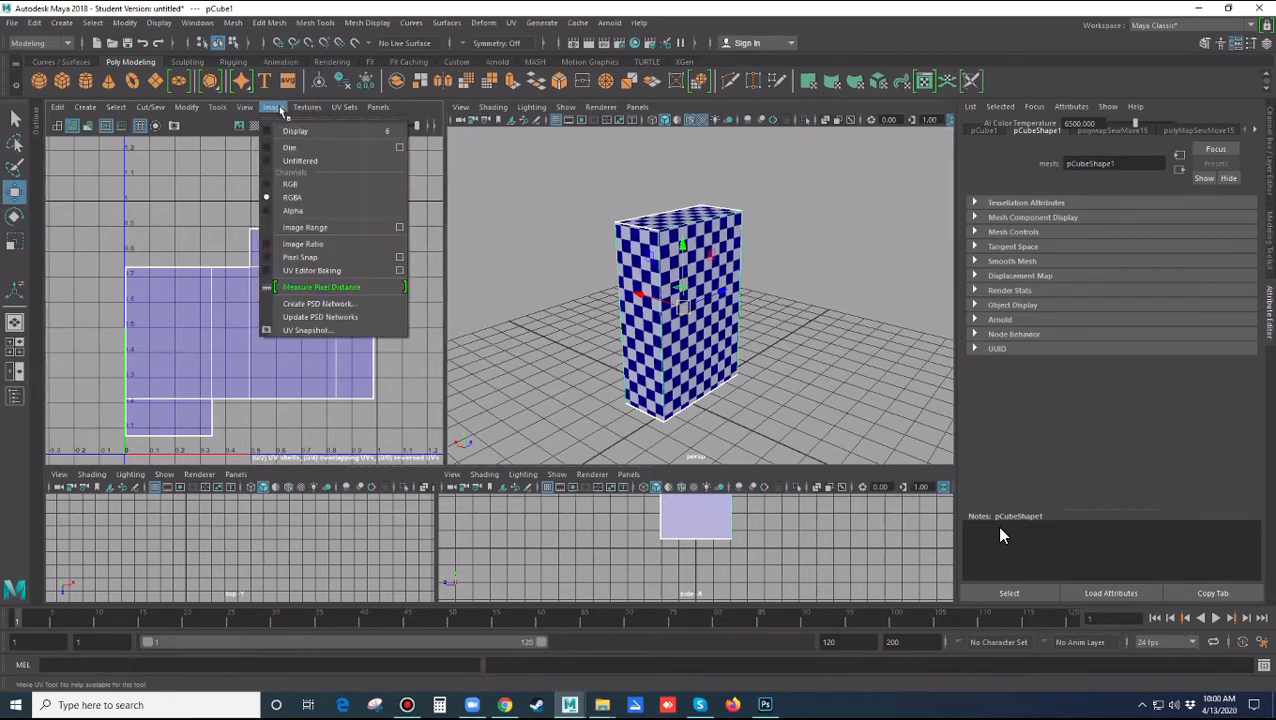
{"action": "left_click", "coordinate": [536, 293]}
{"action": "left_click", "coordinate": [630, 304]}
{"action": "left_click", "coordinate": [560, 387]}
{"action": "left_click", "coordinate": [682, 343]}
Export a 2048 px JPEG UV snapshot of the box, changing the file name's ending to UVSnapshot3
{"action": "left_click", "coordinate": [242, 108]}
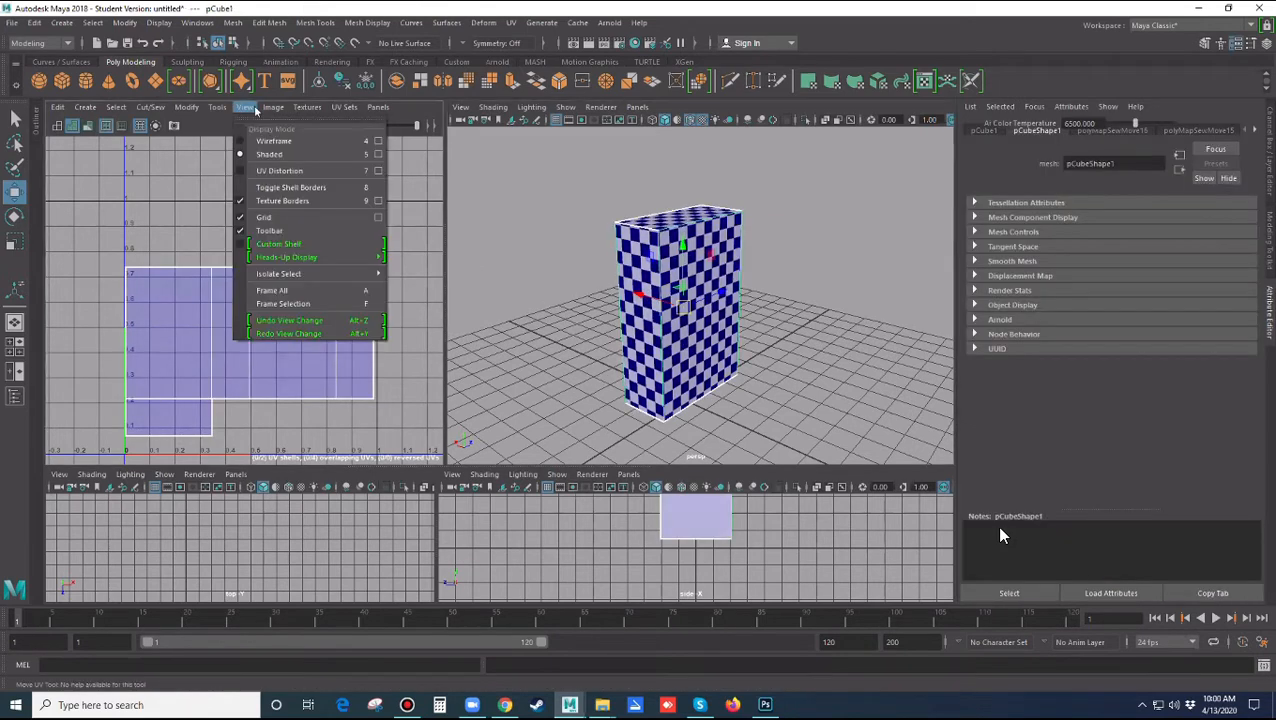
{"action": "mouse_move", "coordinate": [271, 108]}
{"action": "left_click", "coordinate": [306, 329]}
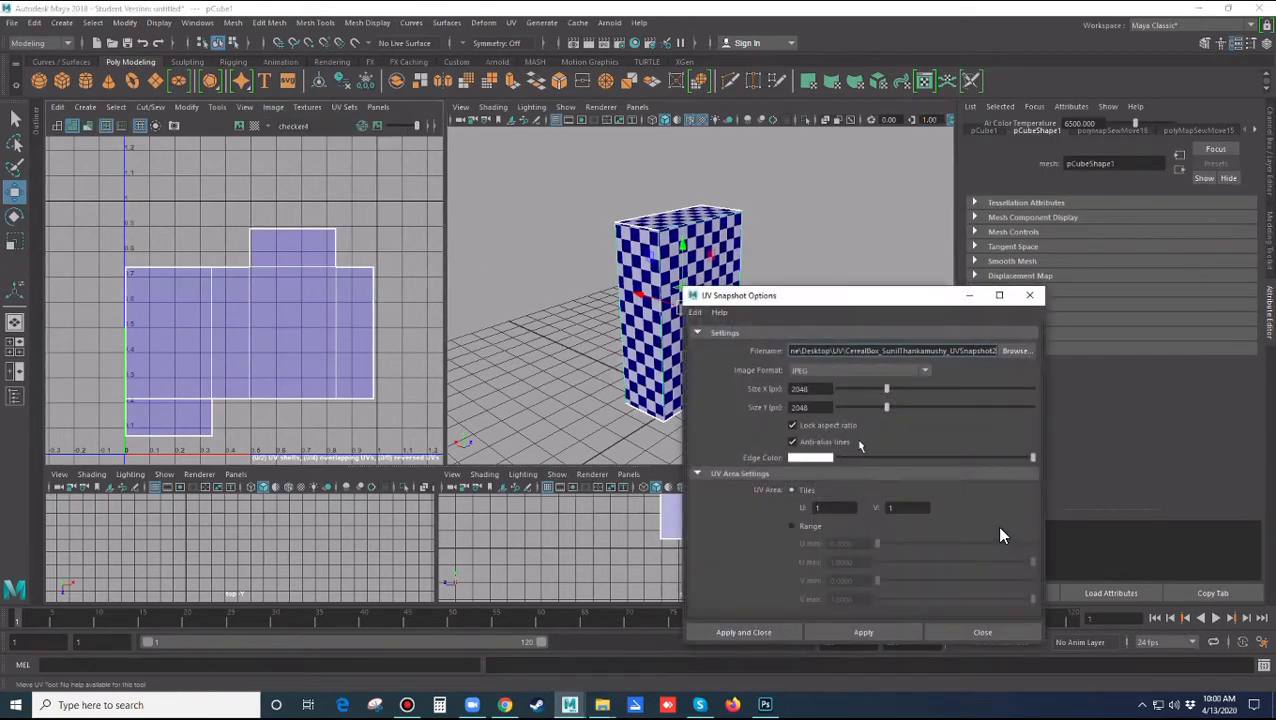
{"action": "key", "text": "BackSpace"}
{"action": "type", "text": "3"}
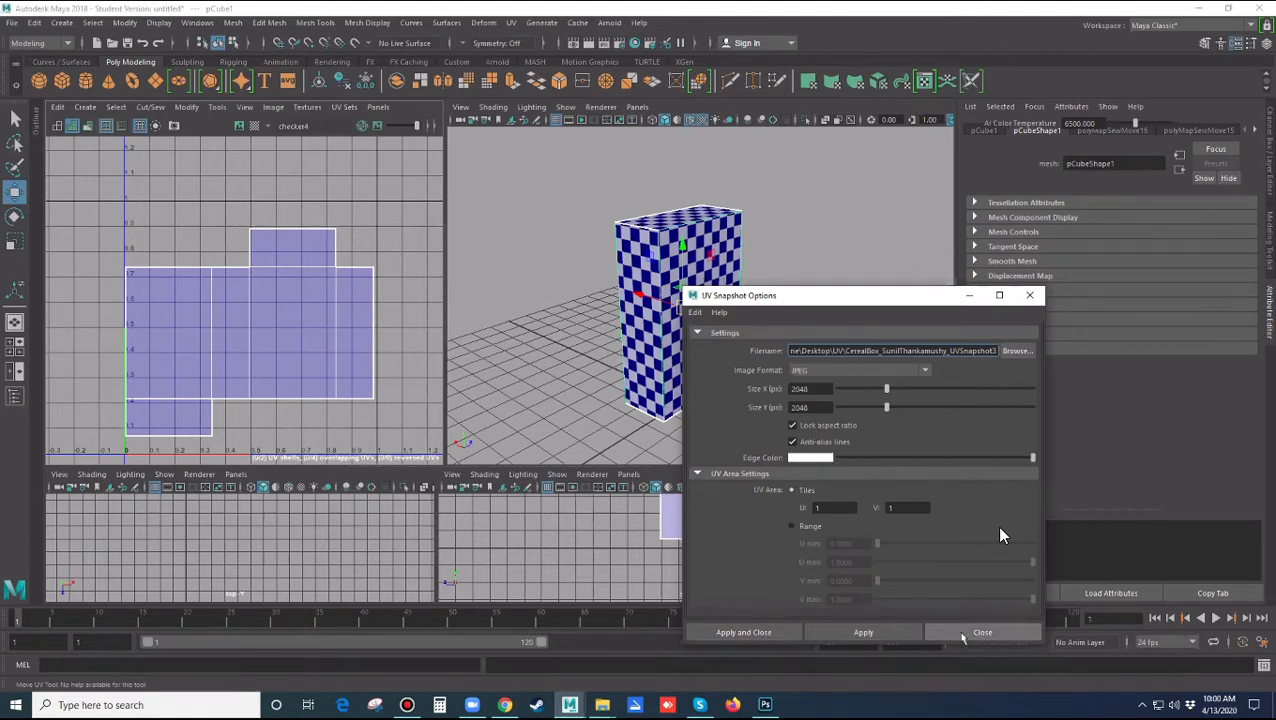
{"action": "left_click", "coordinate": [779, 632]}
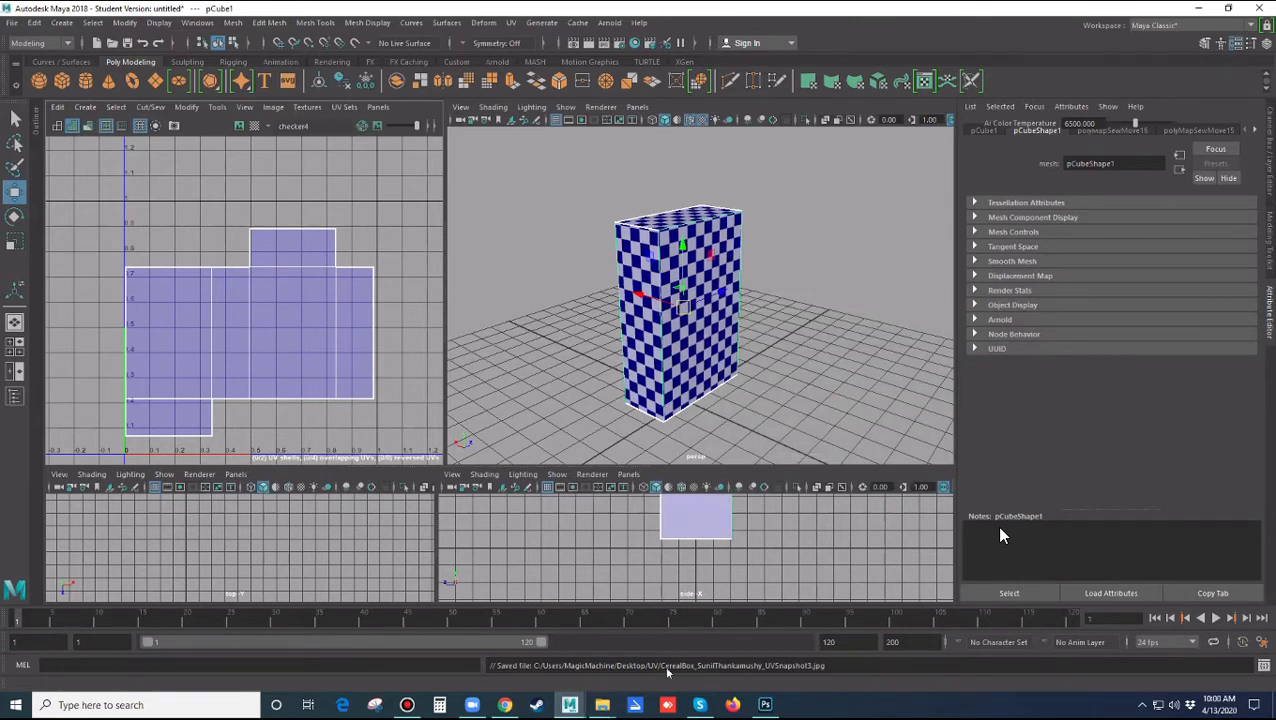
Open the Desktop\UV folder in File Explorer and delete the two older cereal box UV snapshot images
{"action": "left_click_drag", "start_coordinate": [535, 668], "coordinate": [657, 672]}
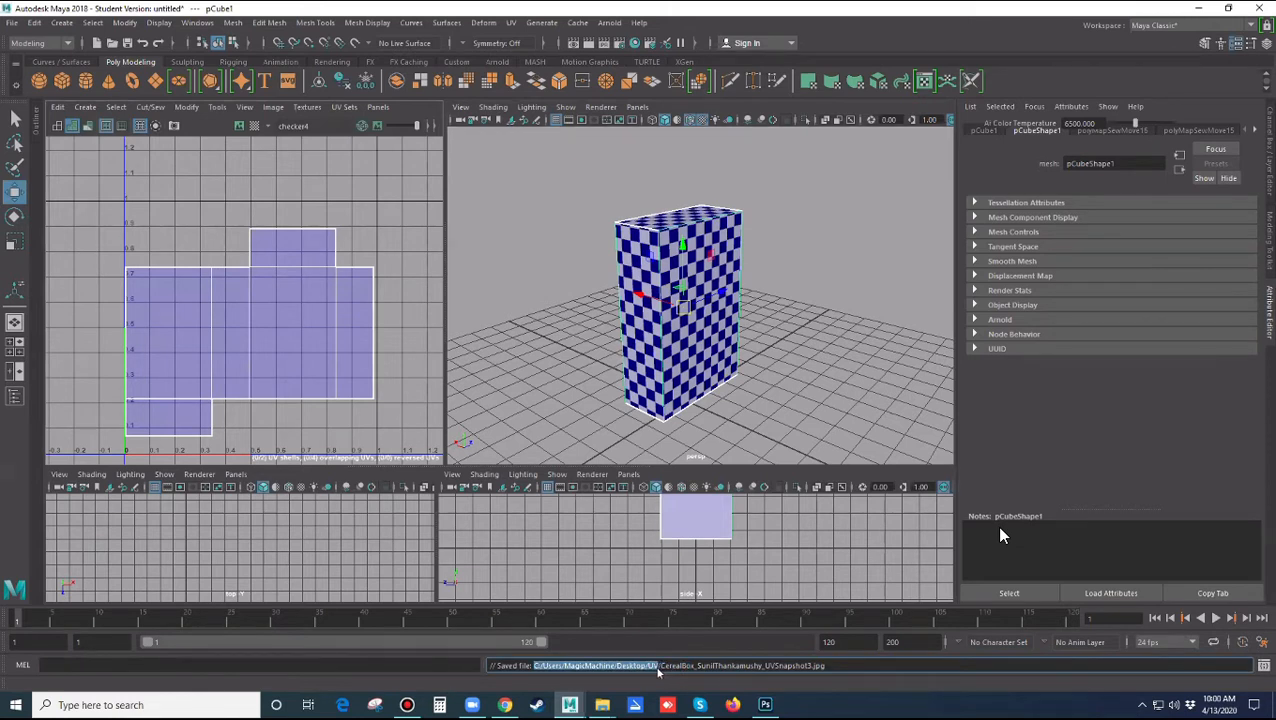
{"action": "key", "text": "super+e"}
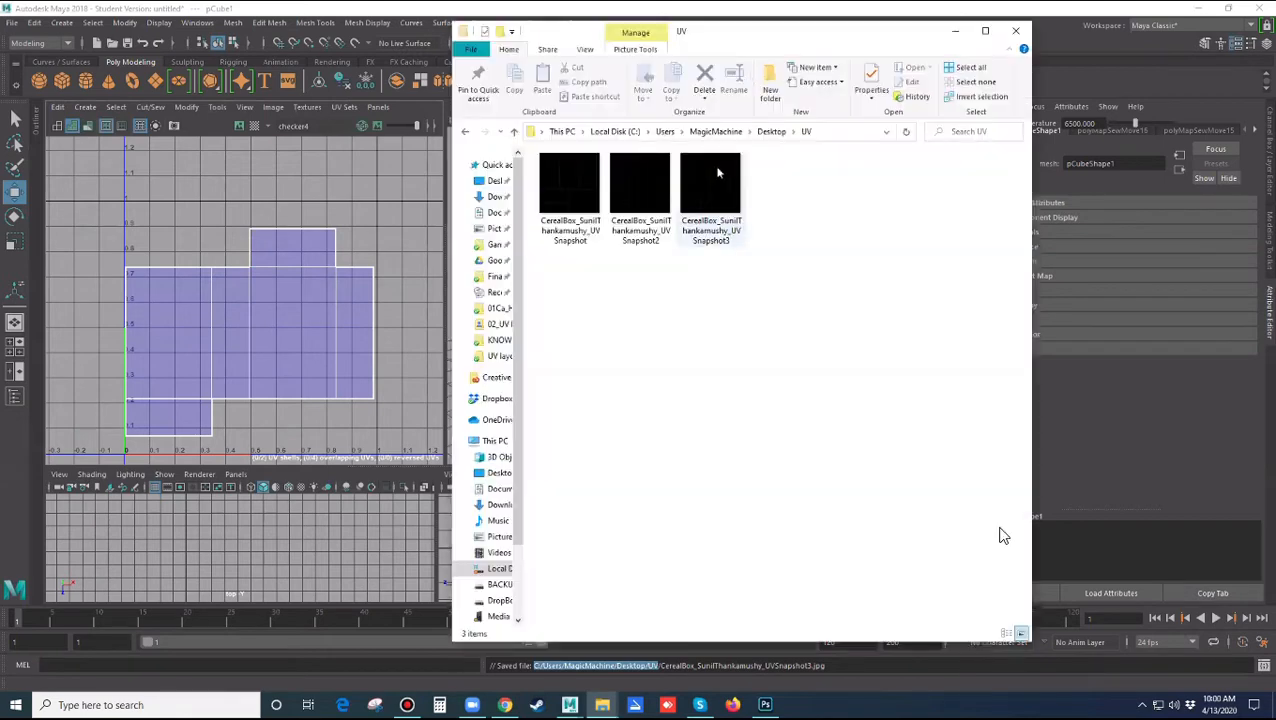
{"action": "left_click", "coordinate": [716, 168]}
{"action": "left_click_drag", "start_coordinate": [552, 285], "coordinate": [652, 197]}
{"action": "key", "text": "Delete"}
Open the UVSnapshot3 image to inspect the exported UV layout and close the viewer
{"action": "left_click", "coordinate": [578, 197]}
{"action": "double_click", "coordinate": [578, 197]}
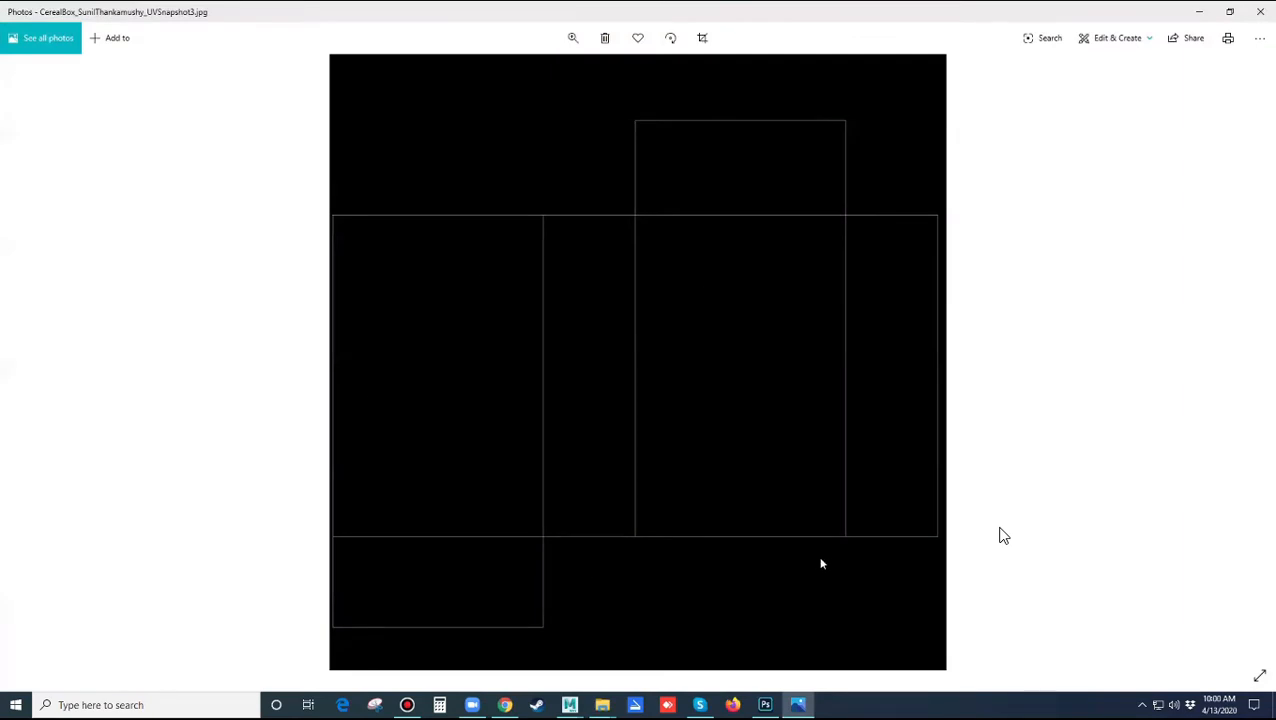
{"action": "left_click", "coordinate": [1256, 12]}
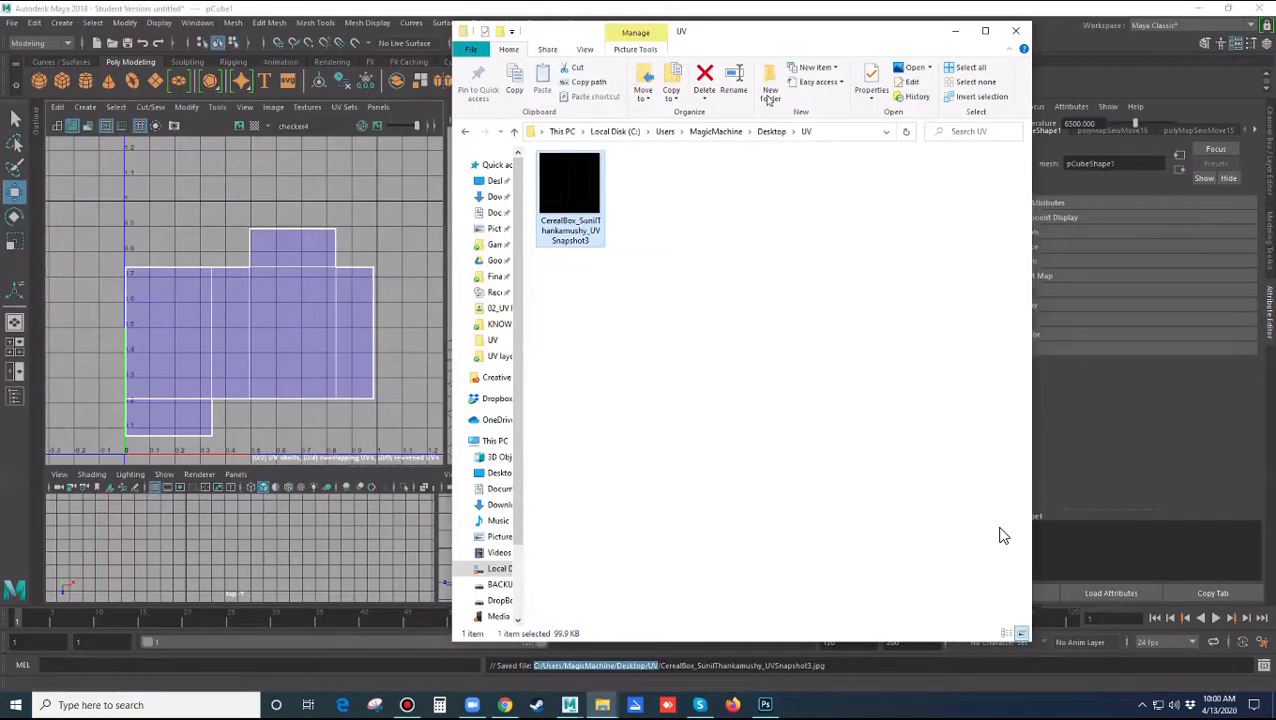
Switch to Photoshop and open the UVSnapshot3 image from the UV folder as a document
{"action": "key", "text": "alt+Tab"}
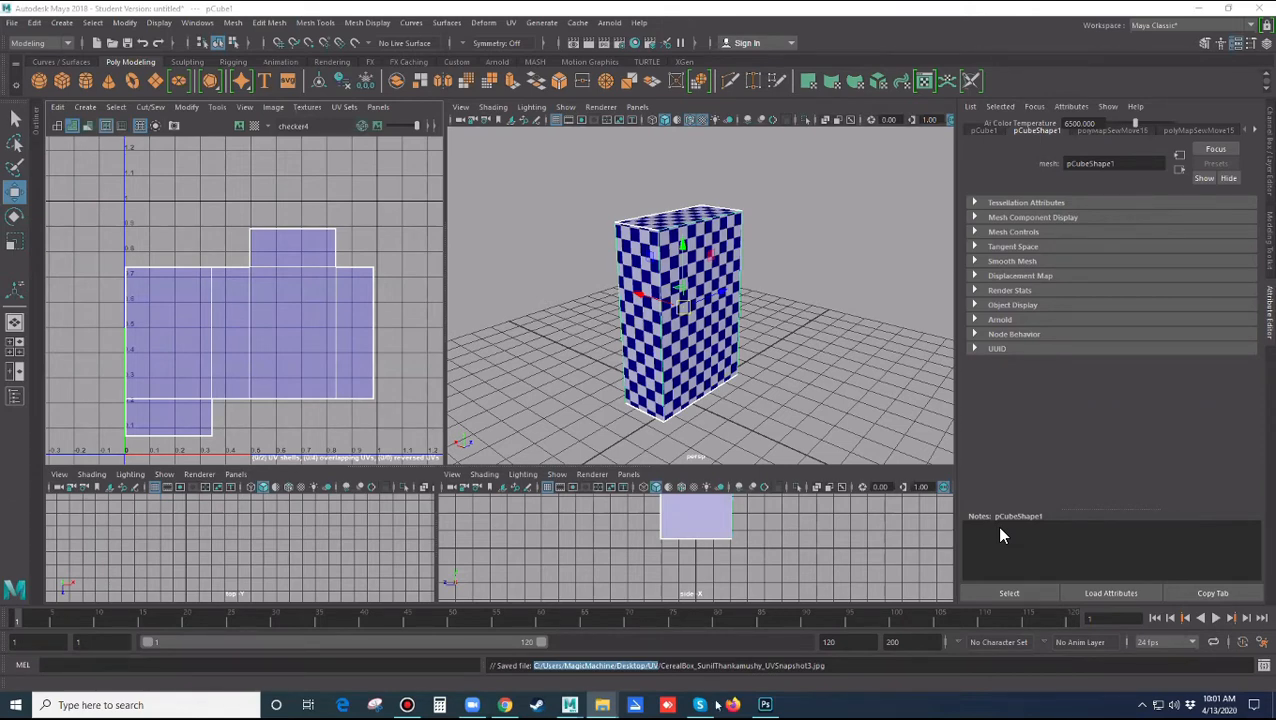
{"action": "left_click", "coordinate": [763, 704]}
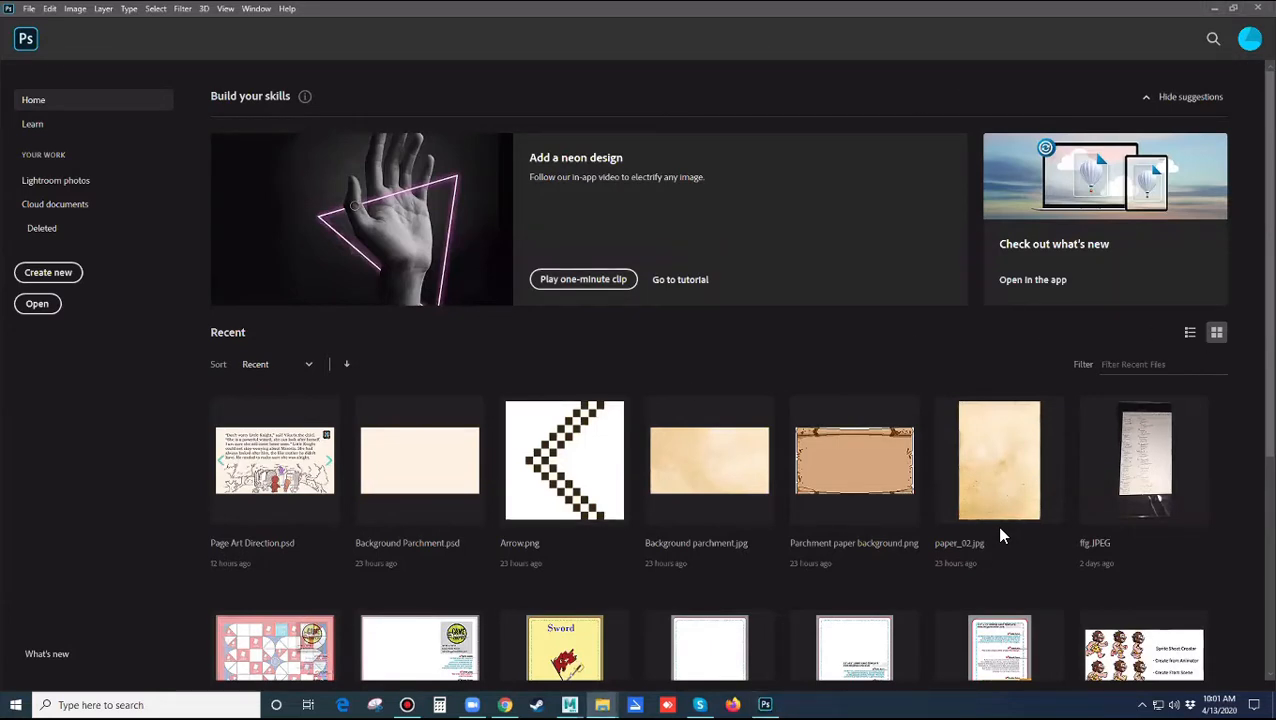
{"action": "left_click_drag", "start_coordinate": [1272, 67], "coordinate": [1062, 67]}
{"action": "left_click_drag", "start_coordinate": [905, 222], "coordinate": [544, 331]}
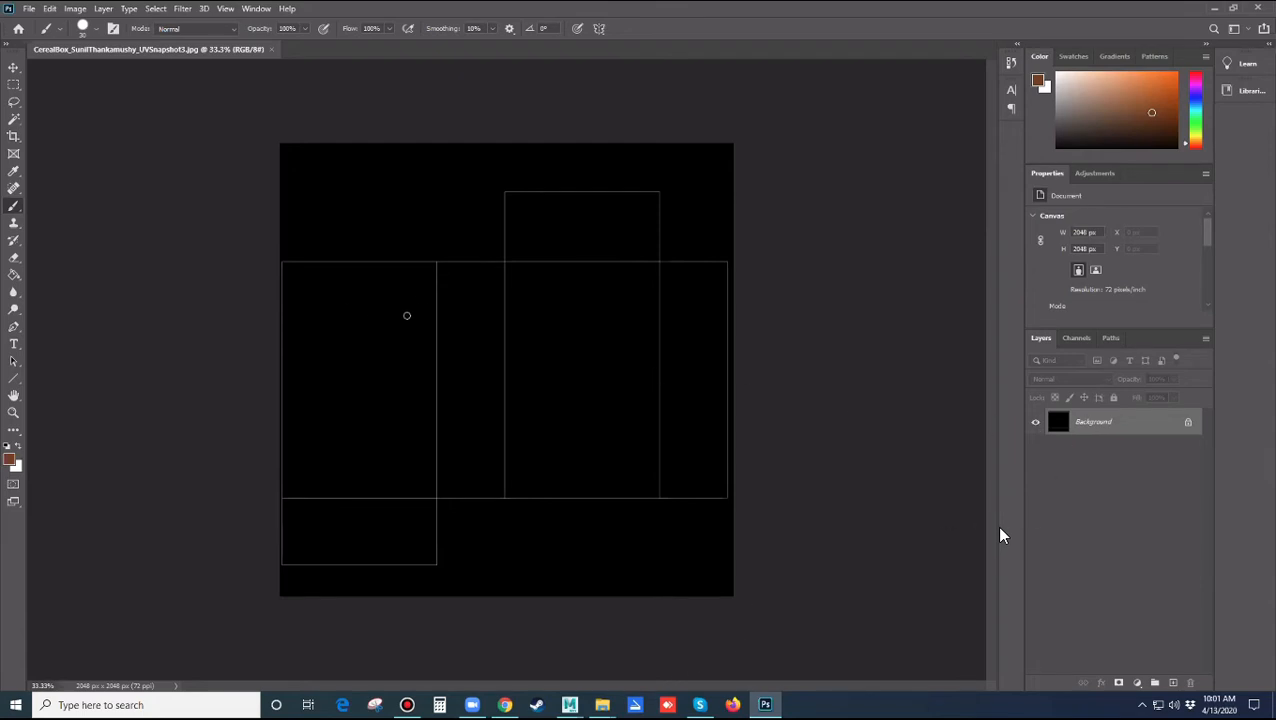
Convert the locked Background into a regular layer and rename it UV LAYOUT
{"action": "double_click", "coordinate": [1097, 422]}
{"action": "key", "text": "Return"}
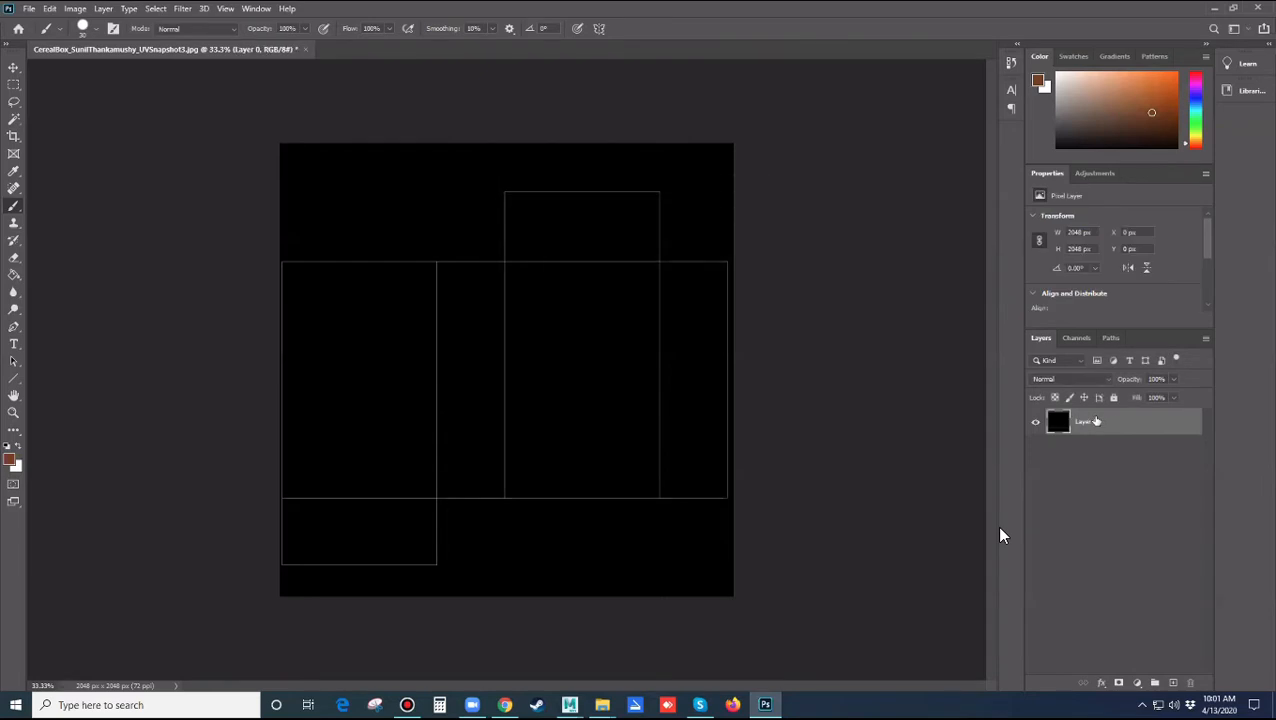
{"action": "double_click", "coordinate": [1088, 421]}
{"action": "type", "text": "UV LAYOUT"}
{"action": "key", "text": "Return"}
Add a new empty layer and place the UV LAYOUT layer above it
{"action": "left_click", "coordinate": [1174, 683]}
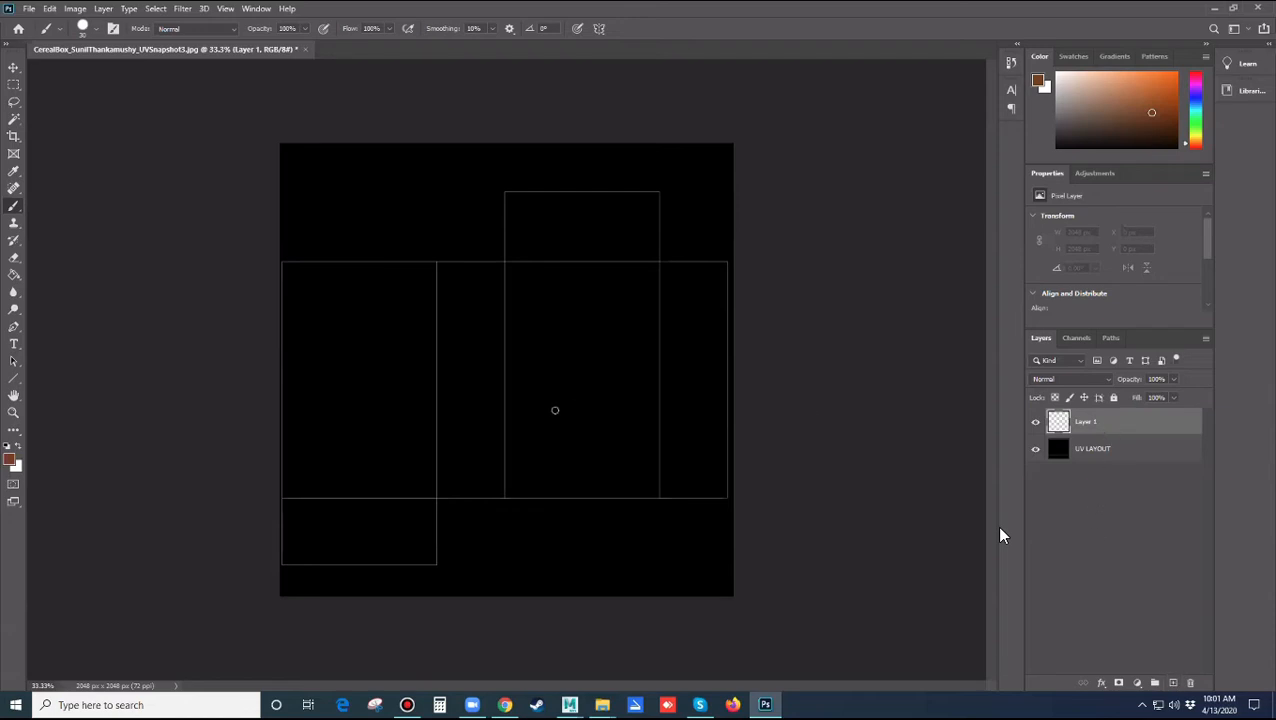
{"action": "left_click", "coordinate": [1108, 457]}
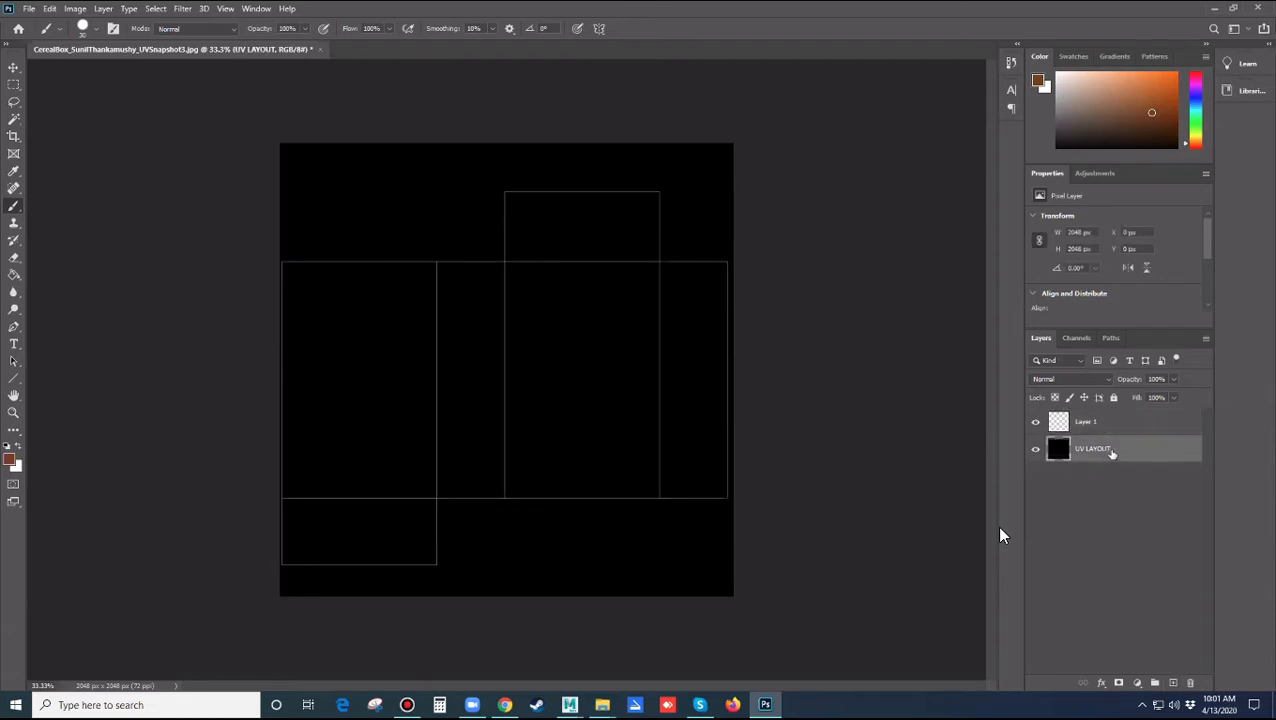
{"action": "left_click_drag", "start_coordinate": [1110, 452], "coordinate": [1107, 418]}
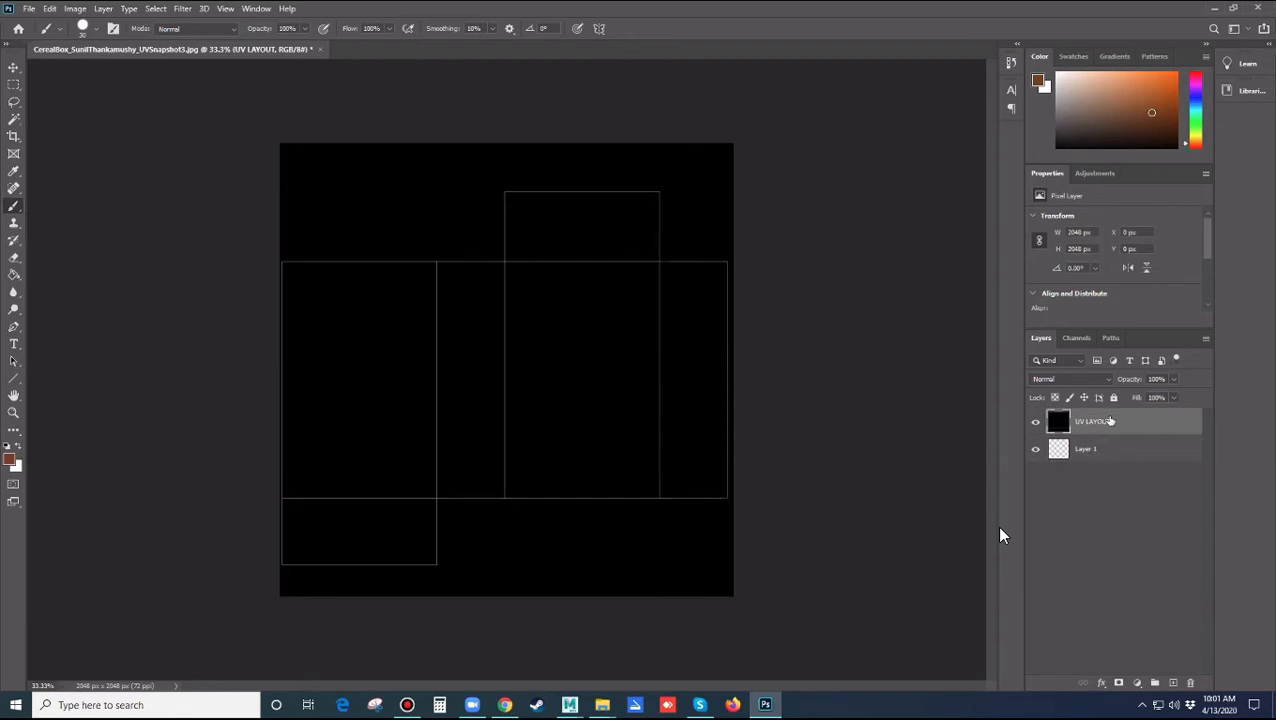
{"action": "left_click", "coordinate": [1089, 454]}
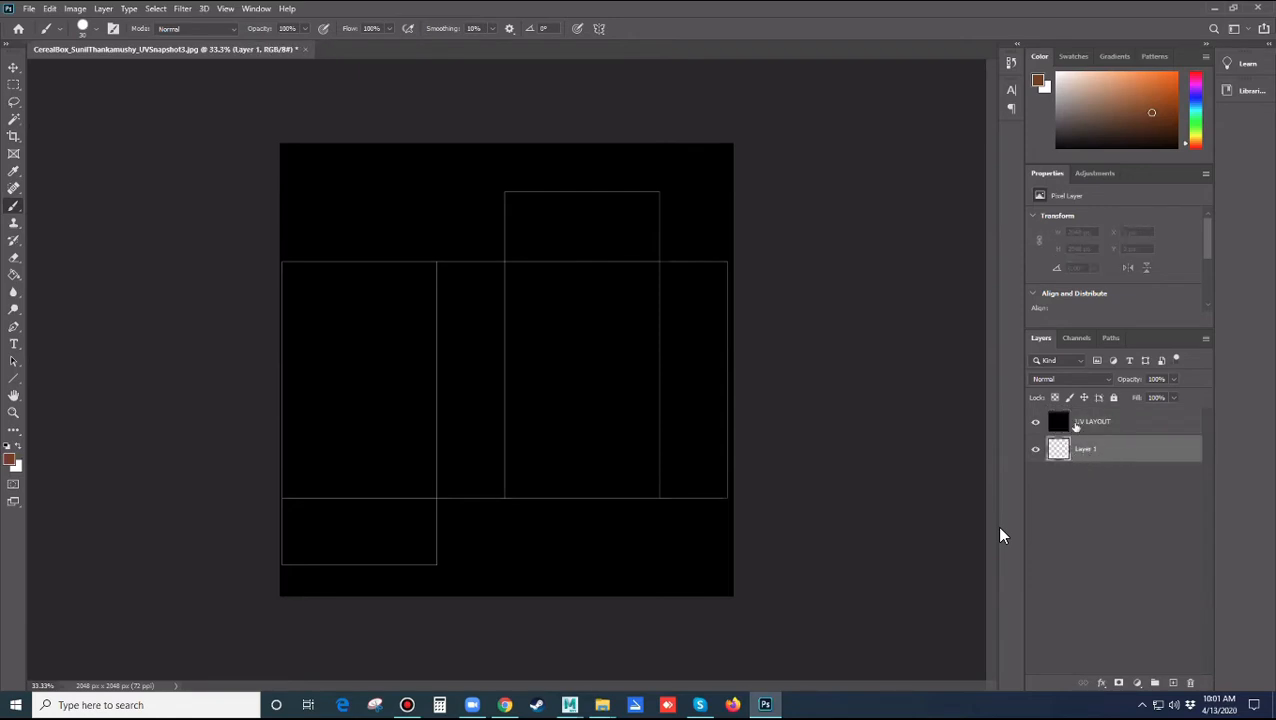
{"action": "left_click", "coordinate": [1098, 430]}
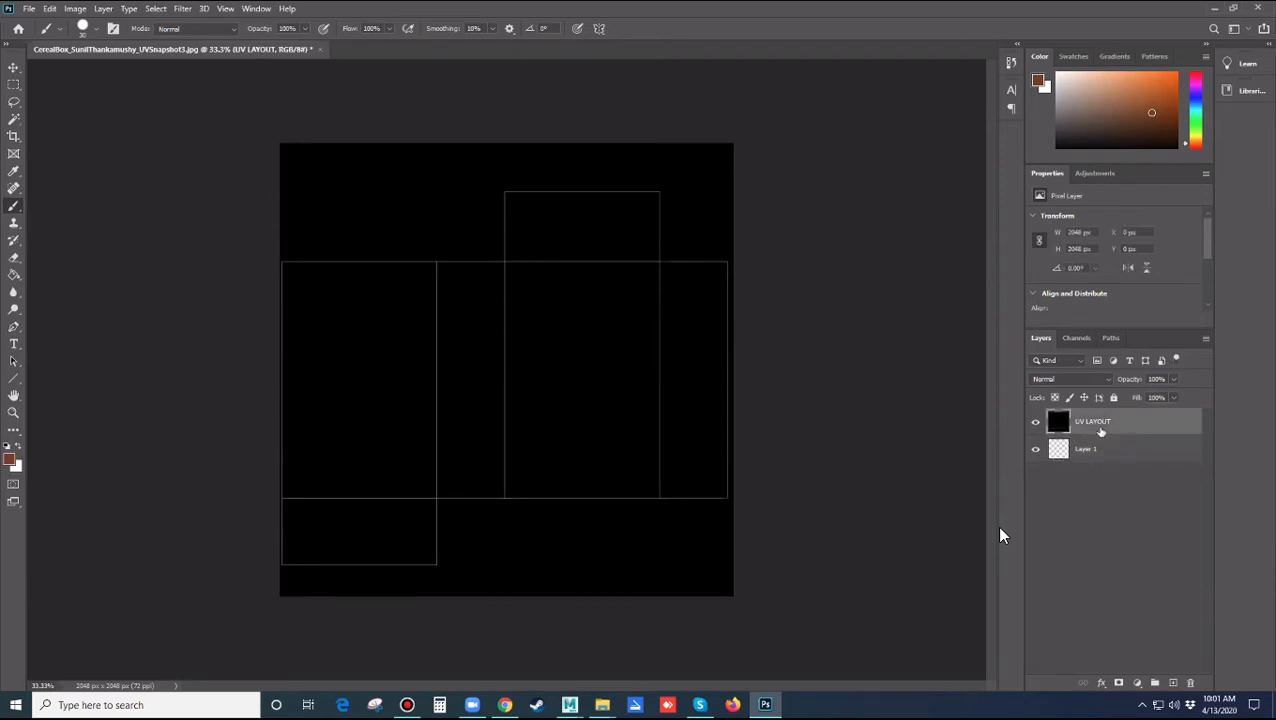
{"action": "left_click", "coordinate": [1088, 380]}
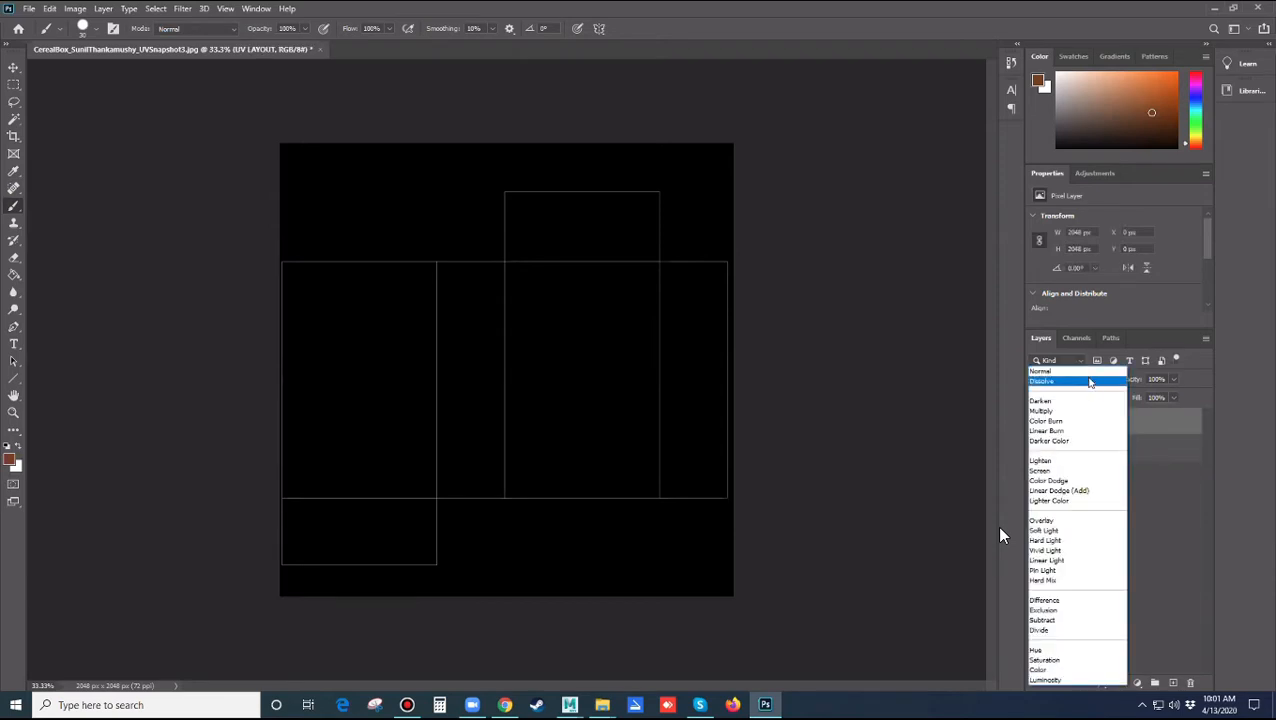
{"action": "left_click", "coordinate": [1120, 452]}
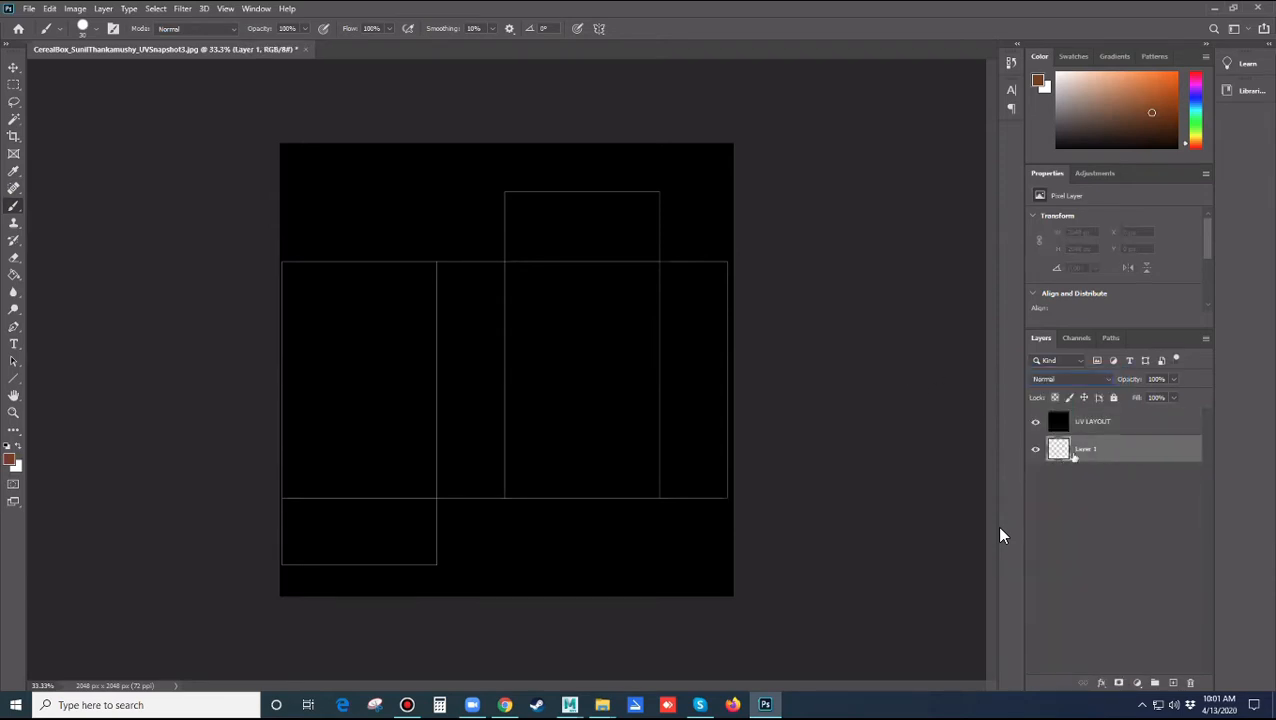
{"action": "left_click", "coordinate": [1075, 381]}
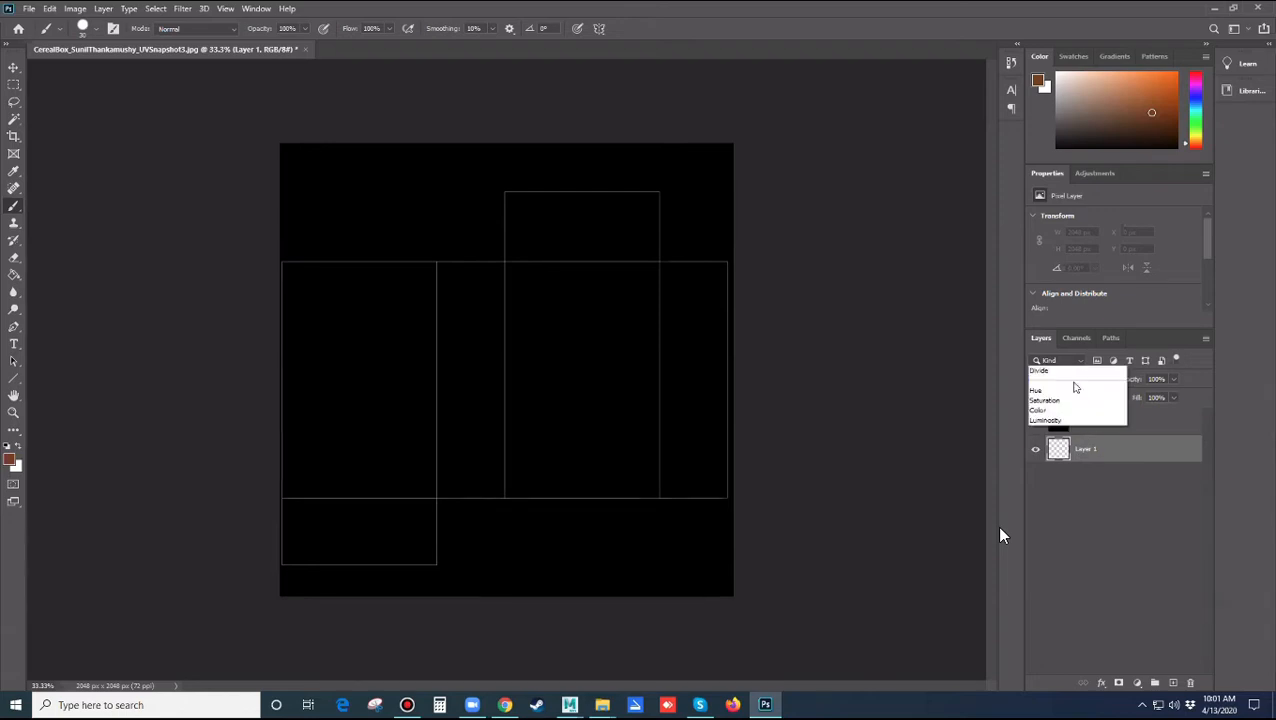
{"action": "left_click", "coordinate": [1013, 285]}
{"action": "left_click", "coordinate": [1142, 502]}
Choose a yellow foreground colour and fill Layer 1 with it using the Paint Bucket
{"action": "left_click", "coordinate": [1107, 462]}
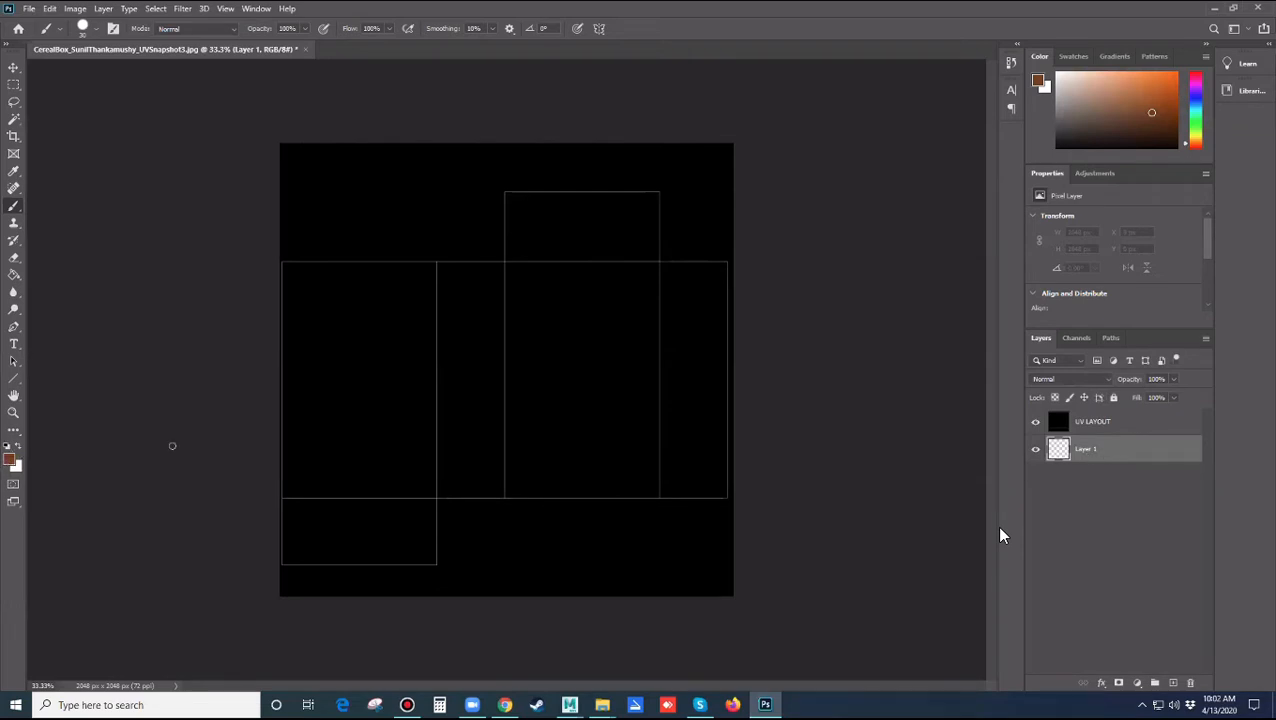
{"action": "key", "text": "i"}
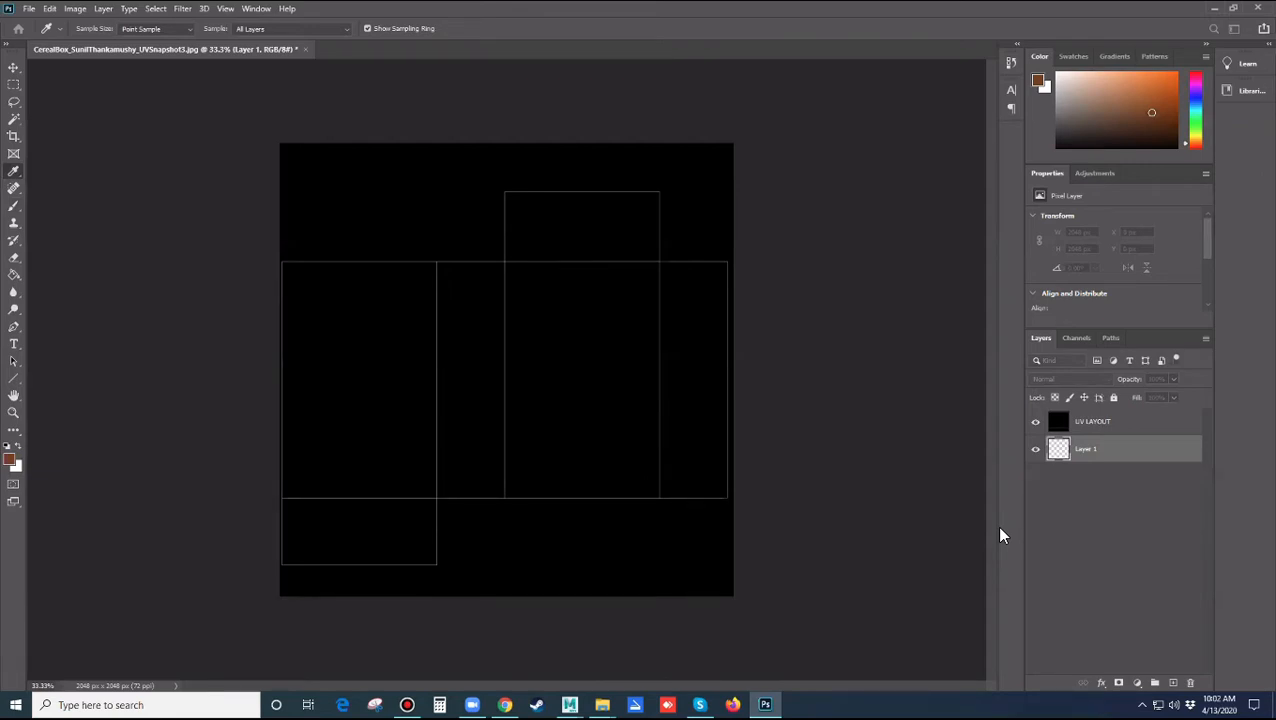
{"action": "key", "text": "Return"}
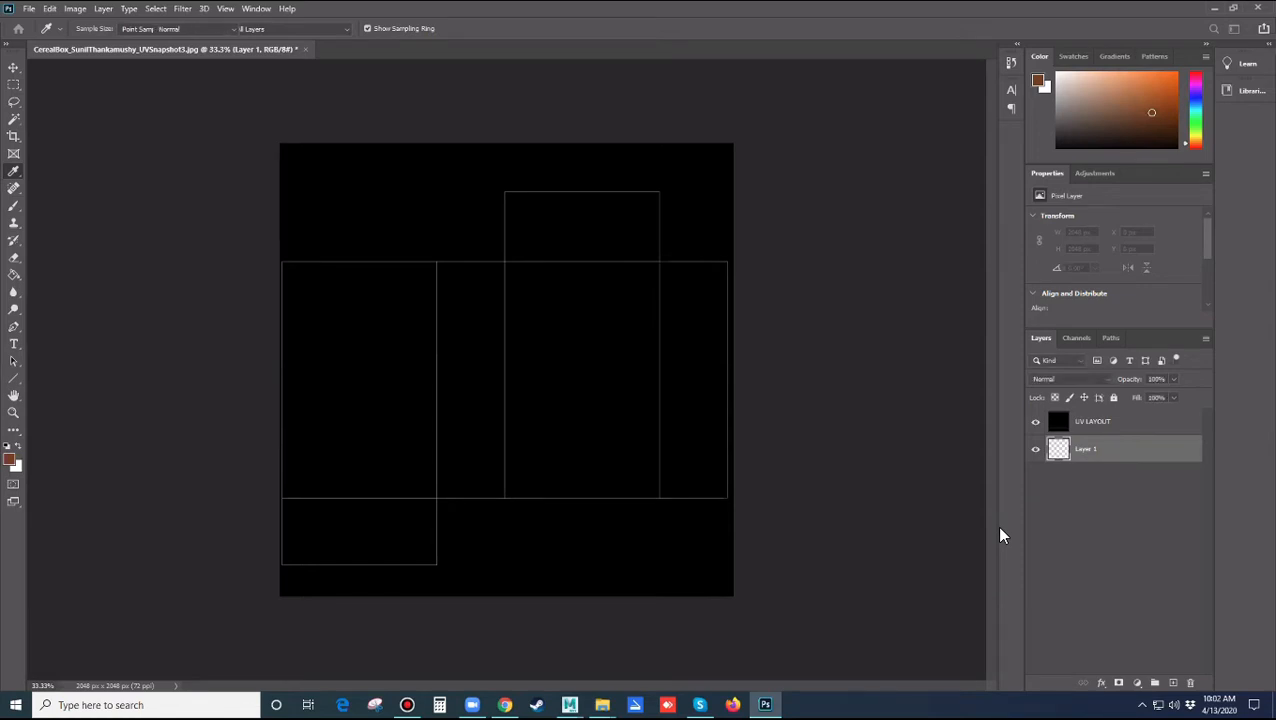
{"action": "left_click", "coordinate": [14, 275]}
{"action": "left_click", "coordinate": [476, 402]}
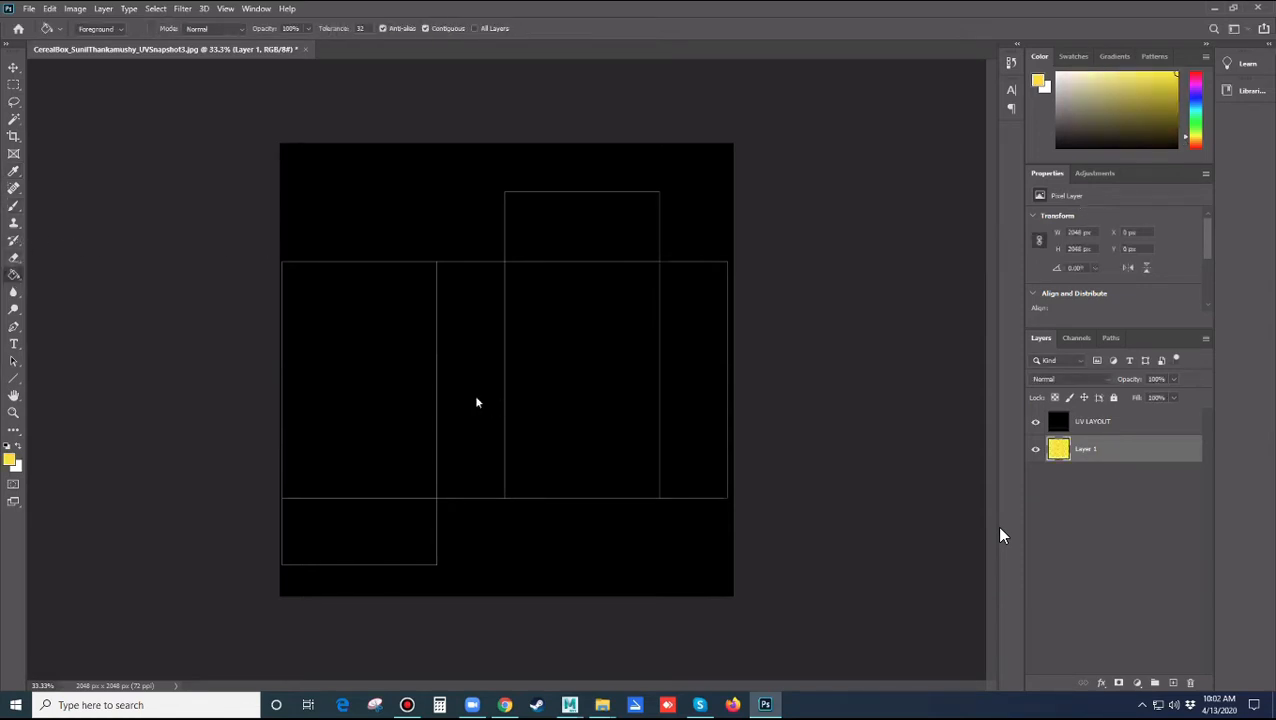
Try the Darken, Multiply and Screen blend modes on the UV LAYOUT layer, toggling its visibility to compare
{"action": "left_click", "coordinate": [1092, 423]}
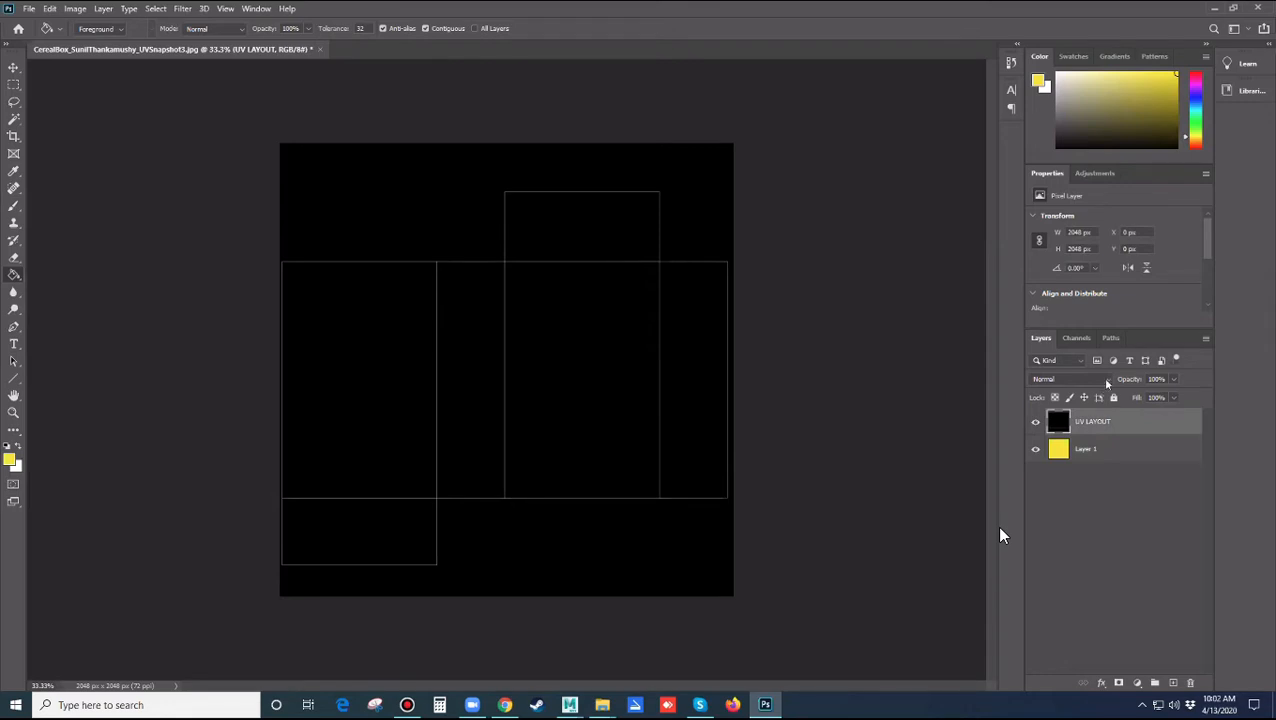
{"action": "left_click", "coordinate": [1102, 378]}
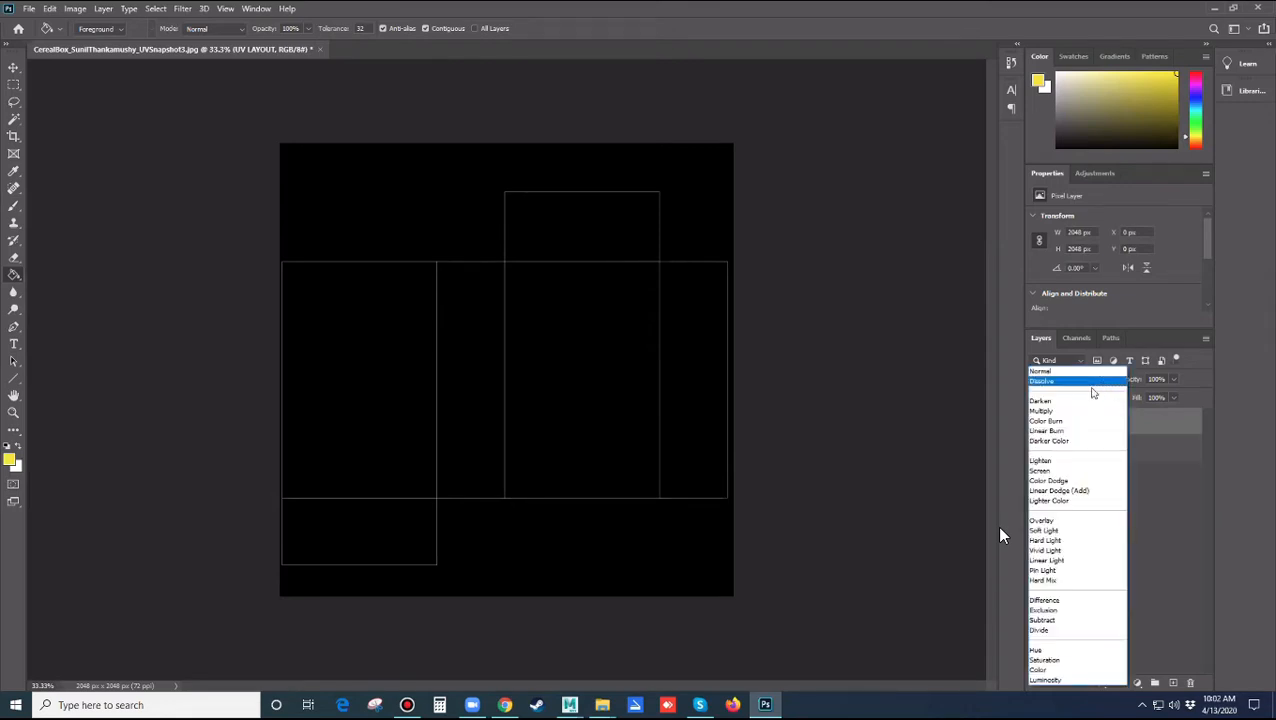
{"action": "left_click", "coordinate": [1070, 399]}
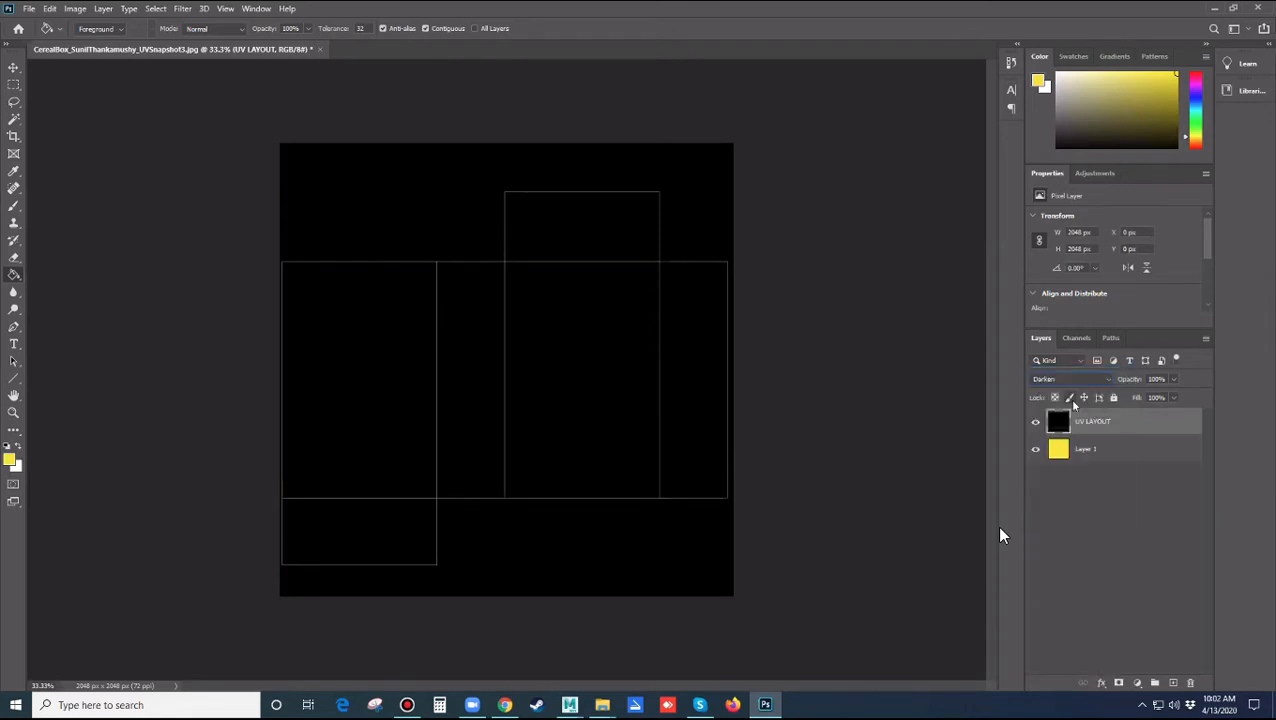
{"action": "left_click", "coordinate": [1097, 381]}
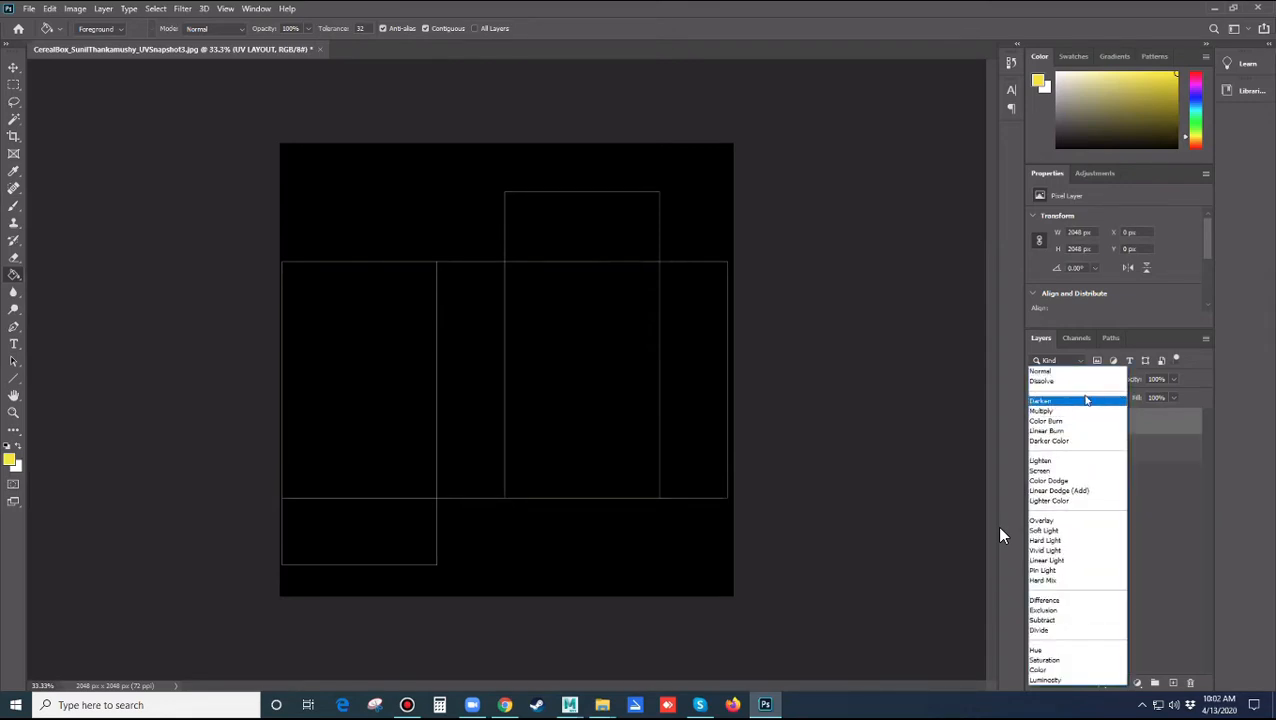
{"action": "key", "text": "Down"}
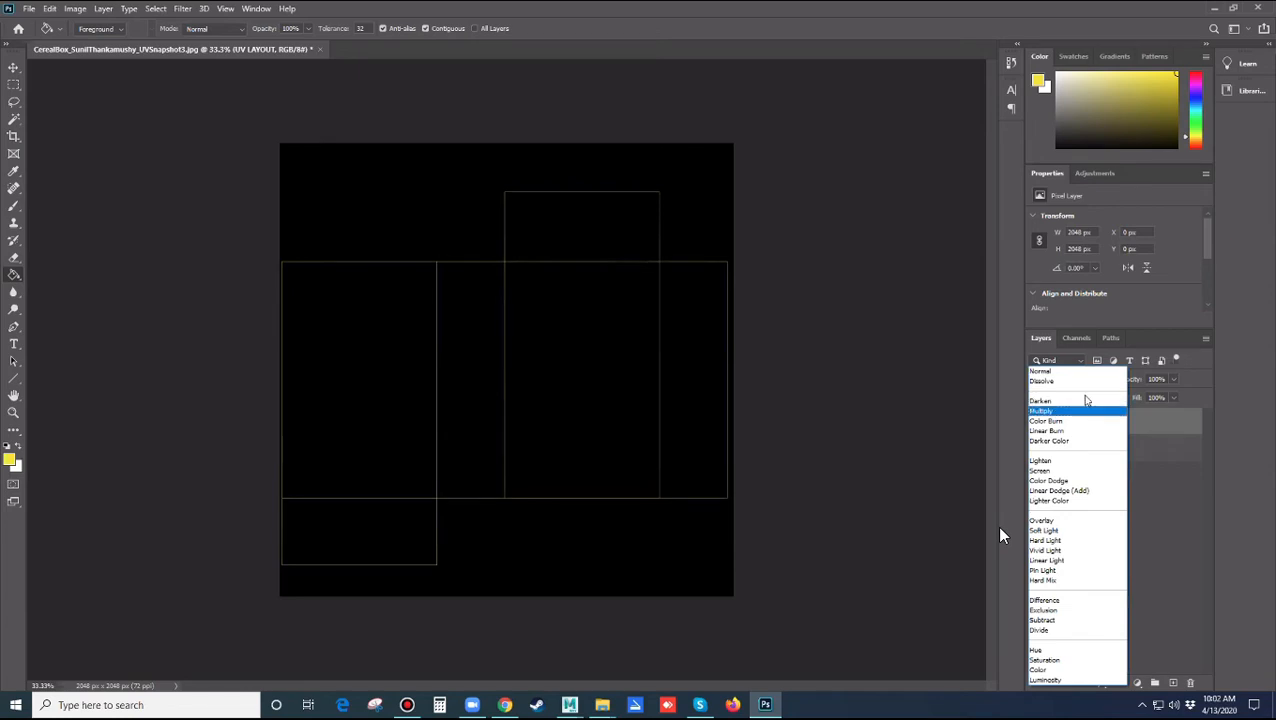
{"action": "left_click", "coordinate": [1077, 410]}
{"action": "key", "text": "Down"}
{"action": "key", "text": "Down"}
{"action": "key", "text": "Down"}
{"action": "key", "text": "Down"}
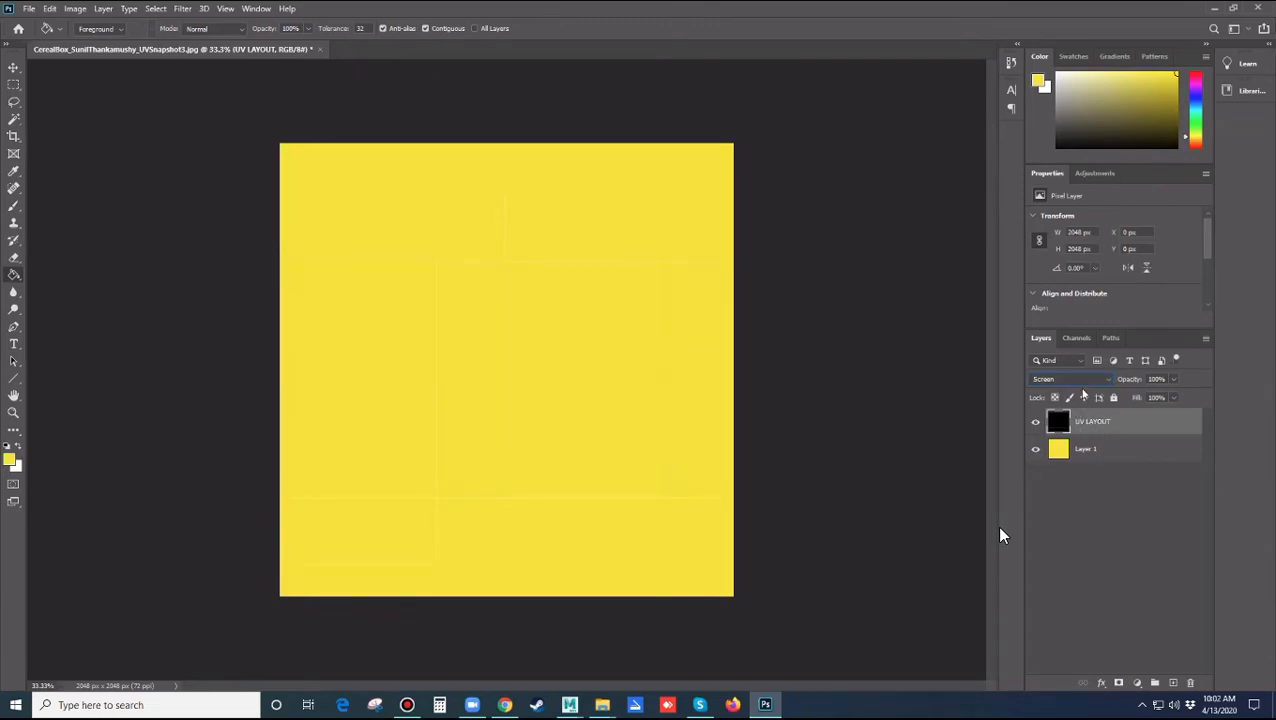
{"action": "left_click", "coordinate": [1036, 424]}
{"action": "left_click", "coordinate": [1036, 424]}
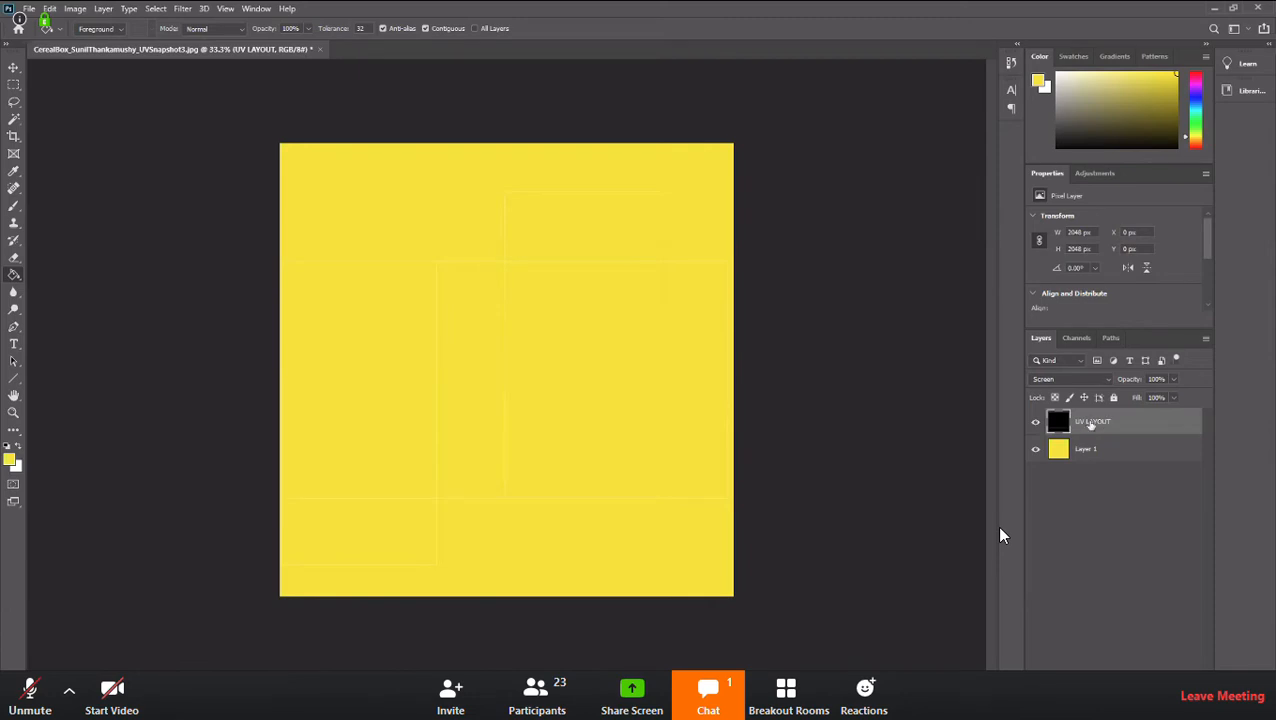
Set the UV LAYOUT layer's blend mode to Linear Dodge (Add)
{"action": "left_click", "coordinate": [1094, 380]}
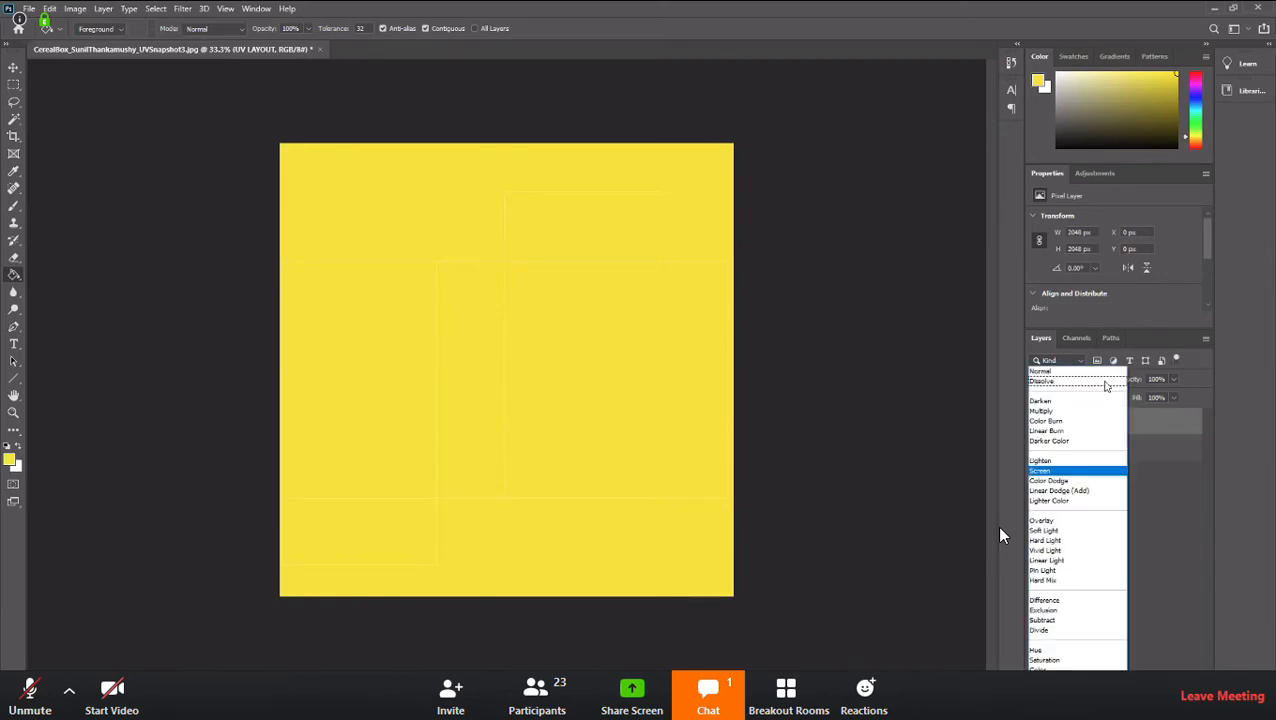
{"action": "left_click", "coordinate": [1104, 380]}
{"action": "left_click", "coordinate": [1100, 380]}
{"action": "left_click", "coordinate": [1058, 490]}
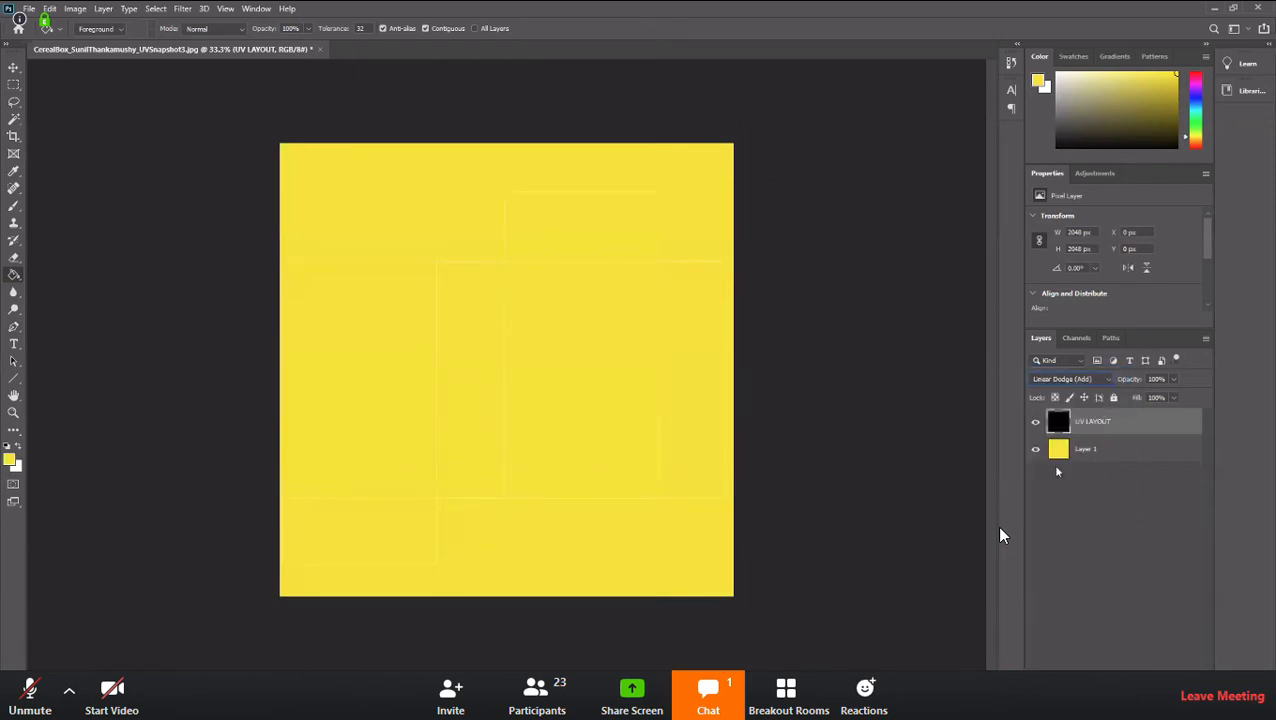
Cycle through the blend modes on the UV LAYOUT layer and set it to Subtract
{"action": "key", "text": "Down"}
{"action": "key", "text": "Up"}
{"action": "key", "text": "Up"}
{"action": "key", "text": "Down"}
{"action": "key", "text": "Down"}
{"action": "key", "text": "Down"}
{"action": "key", "text": "Down"}
{"action": "key", "text": "Down"}
{"action": "key", "text": "Down"}
{"action": "key", "text": "Down"}
{"action": "key", "text": "Down"}
{"action": "key", "text": "Down"}
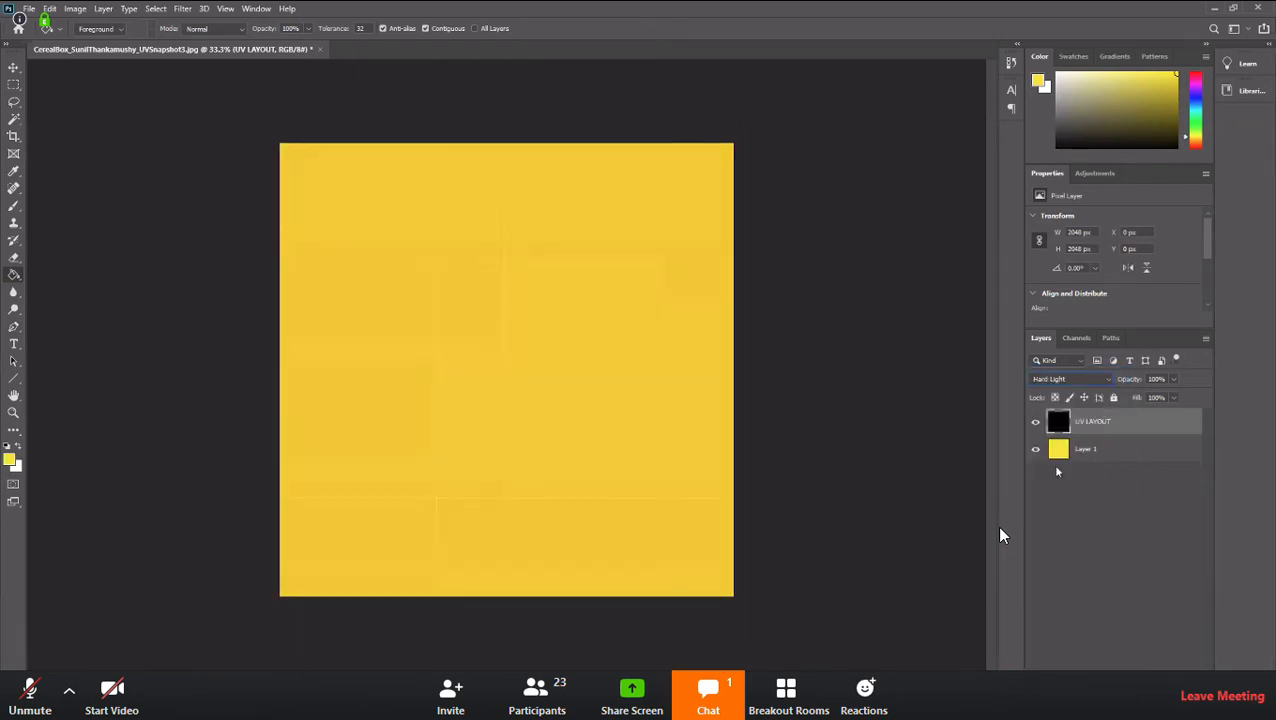
{"action": "key", "text": "Down"}
{"action": "key", "text": "Down"}
{"action": "key", "text": "Down"}
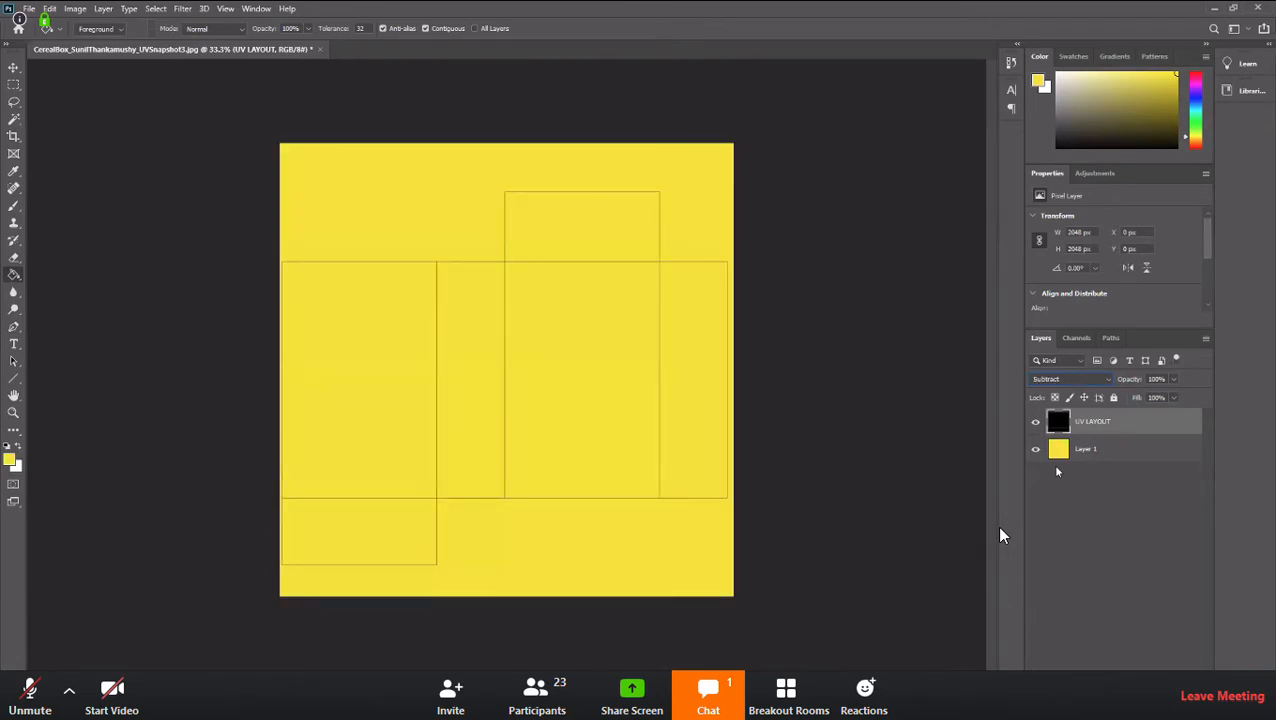
{"action": "key", "text": "Down"}
{"action": "key", "text": "Up"}
Toggle the UV LAYOUT layer's visibility to compare, and add a new empty layer directly above Layer 1
{"action": "left_click", "coordinate": [1036, 421]}
{"action": "left_click", "coordinate": [1036, 421]}
{"action": "left_click", "coordinate": [1090, 452]}
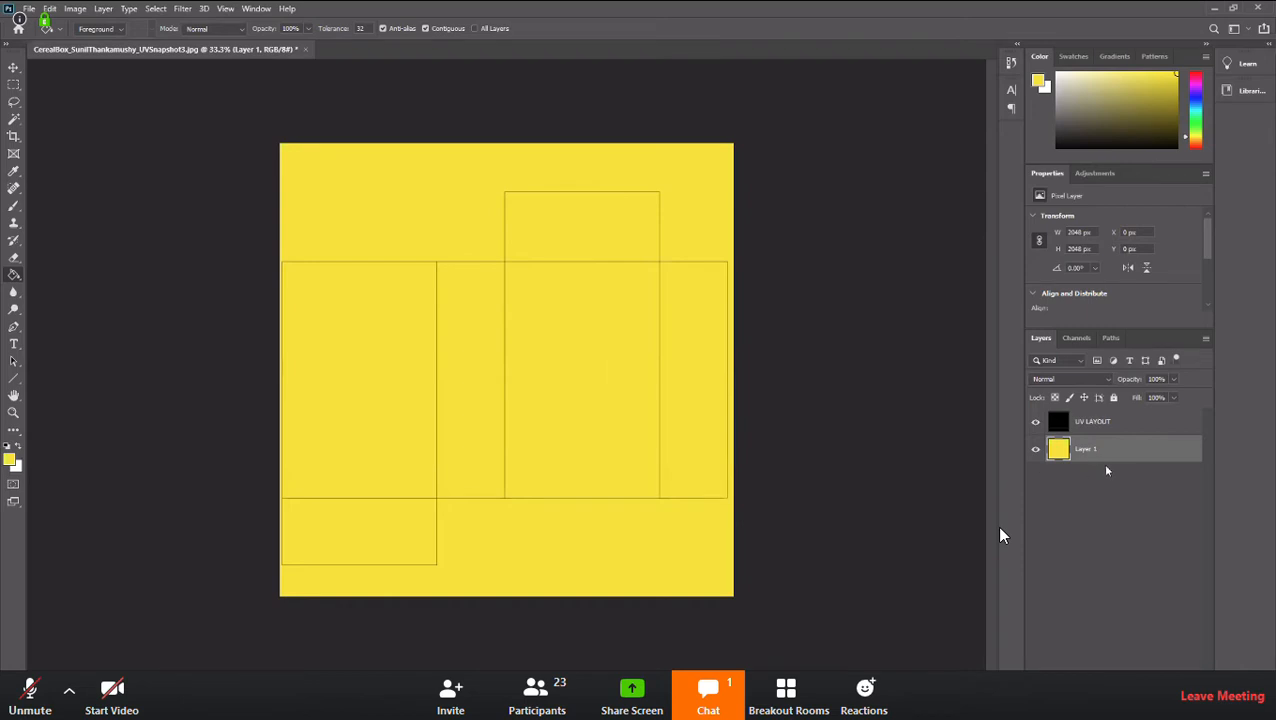
{"action": "key", "text": "ctrl+shift+alt+n"}
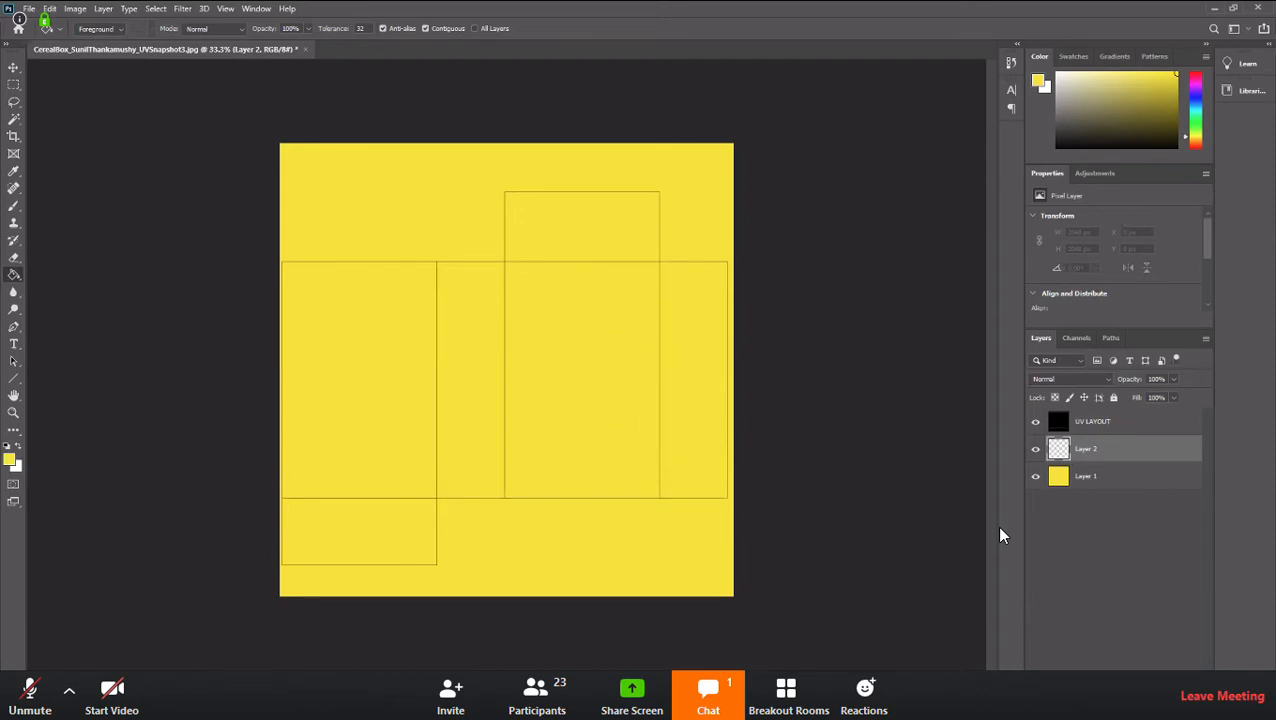
Switch to the browser, search Google for "eagle" and copy the front-facing bald eagle image from Wikipedia
{"action": "key", "text": "alt+Tab"}
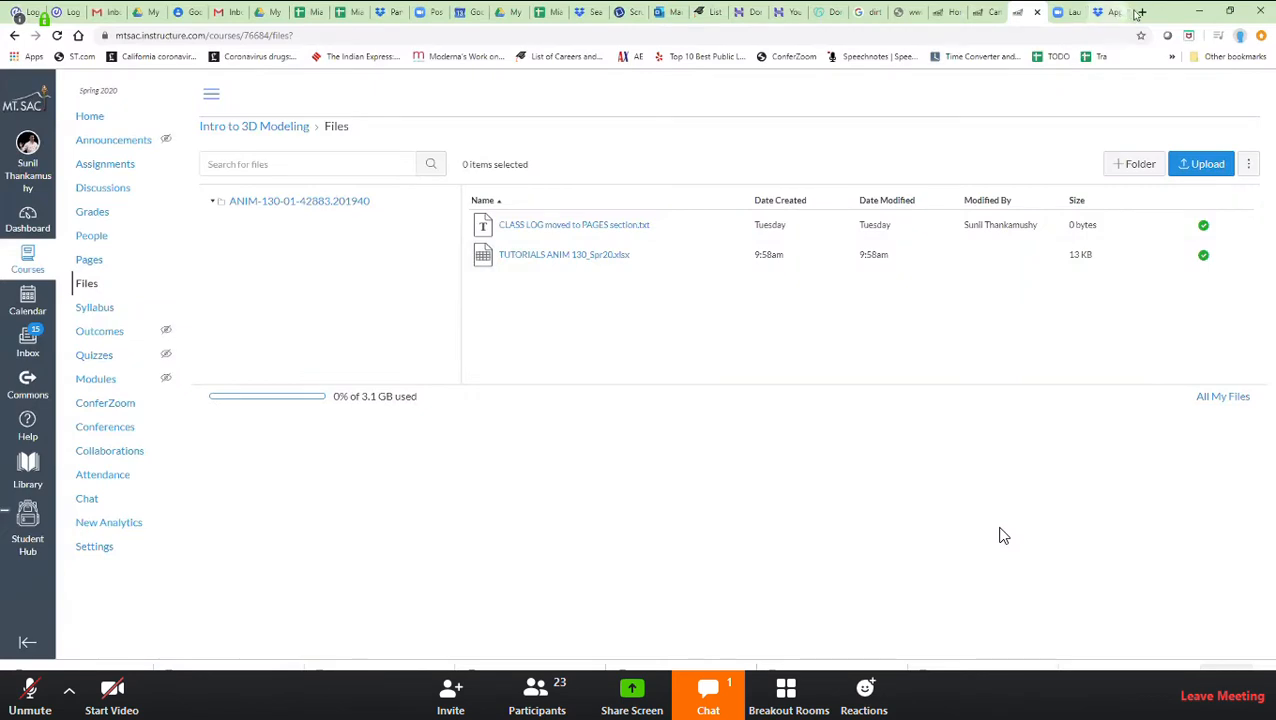
{"action": "key", "text": "ctrl+t"}
{"action": "type", "text": "eagle"}
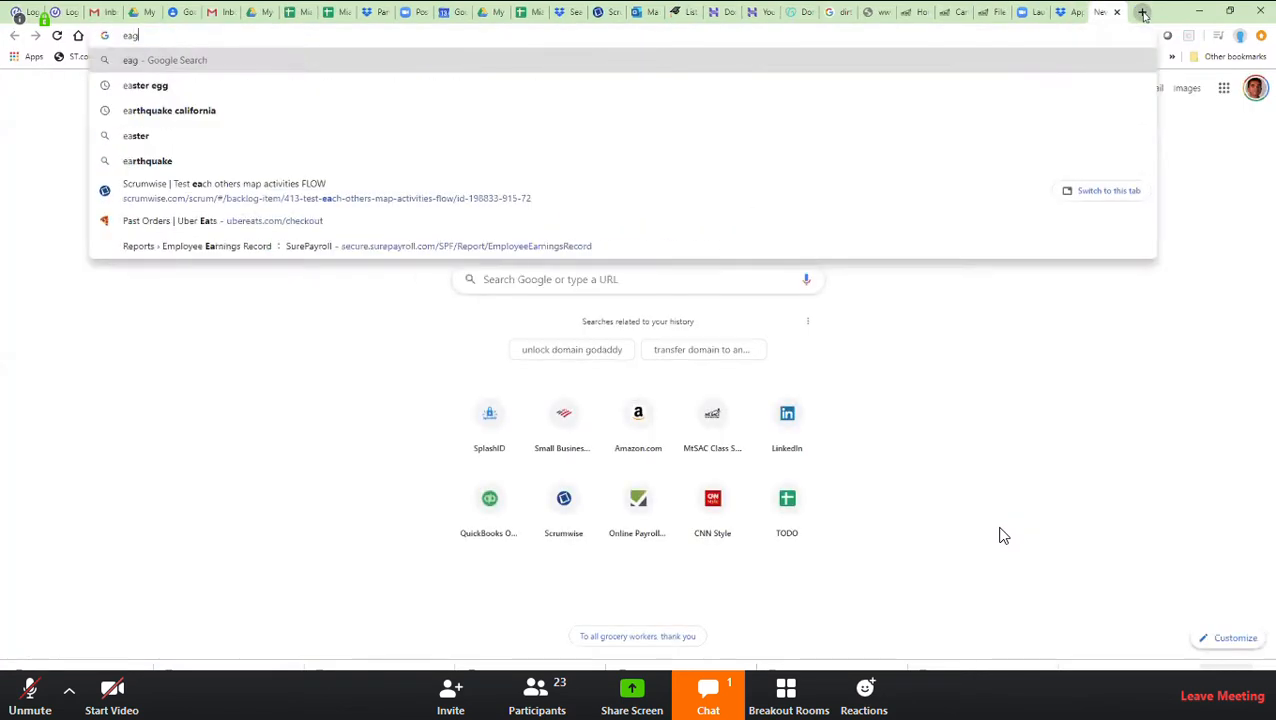
{"action": "key", "text": "Return"}
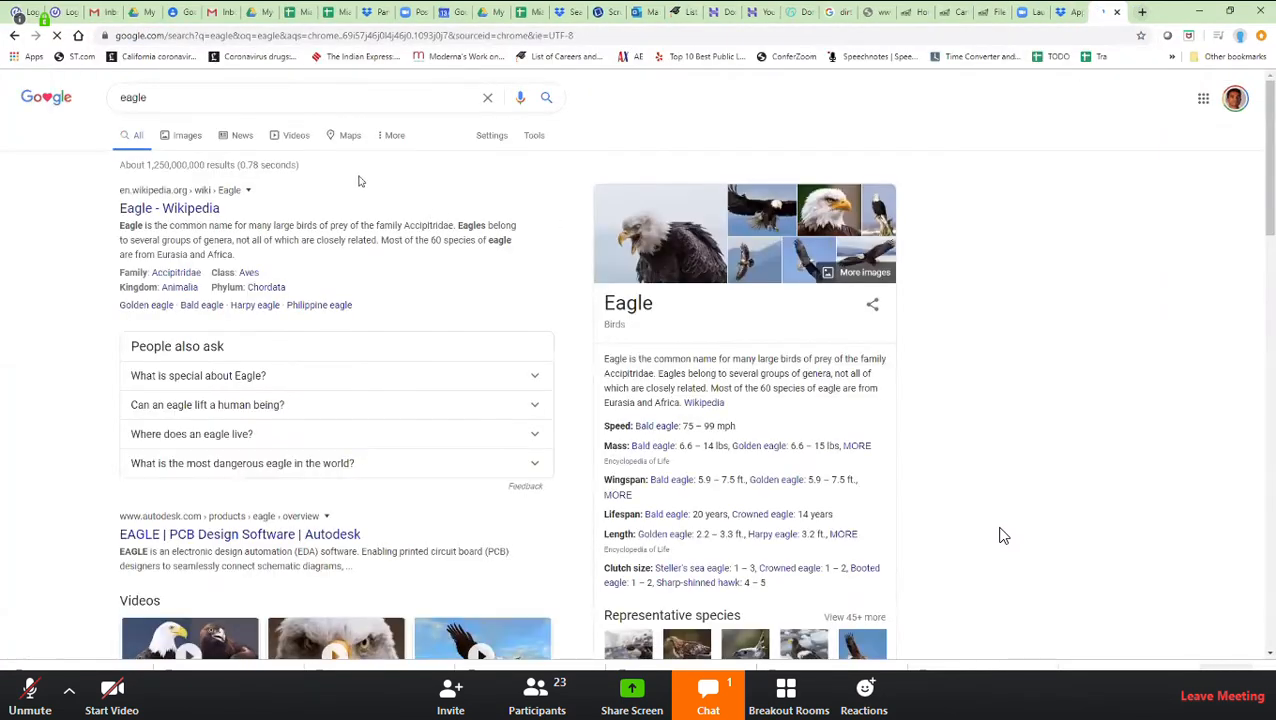
{"action": "left_click", "coordinate": [820, 222]}
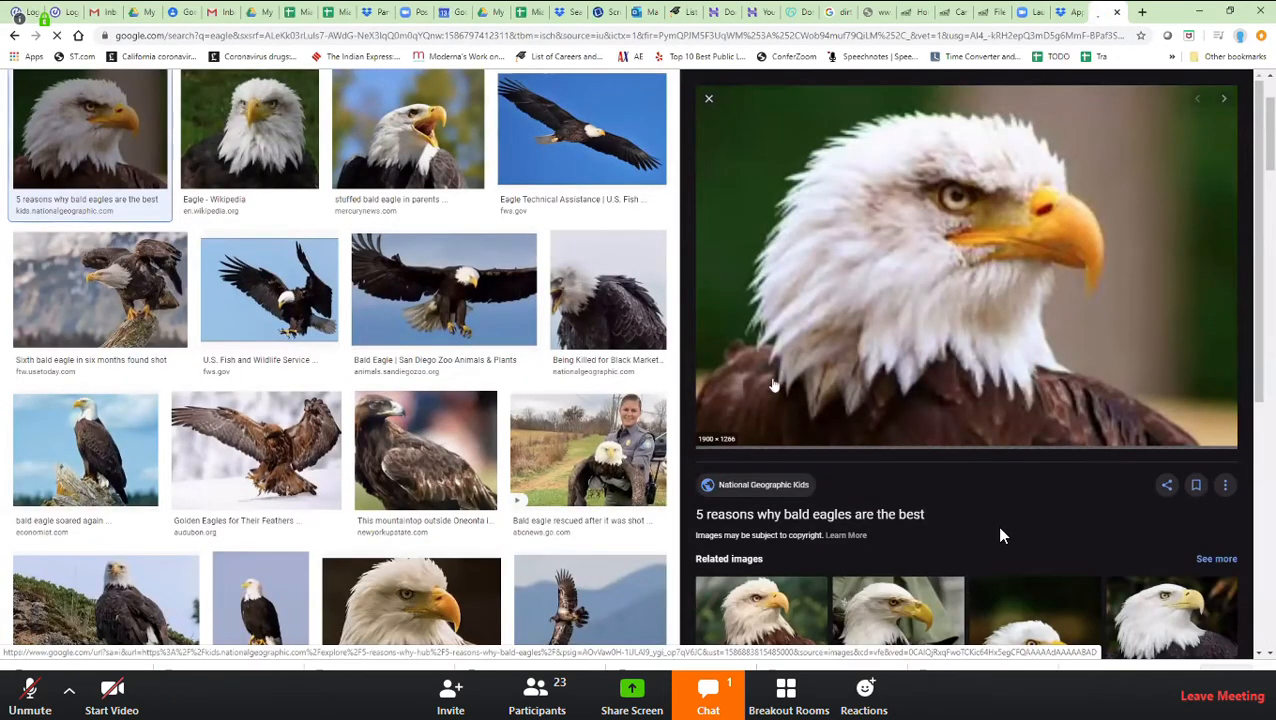
{"action": "left_click", "coordinate": [263, 175]}
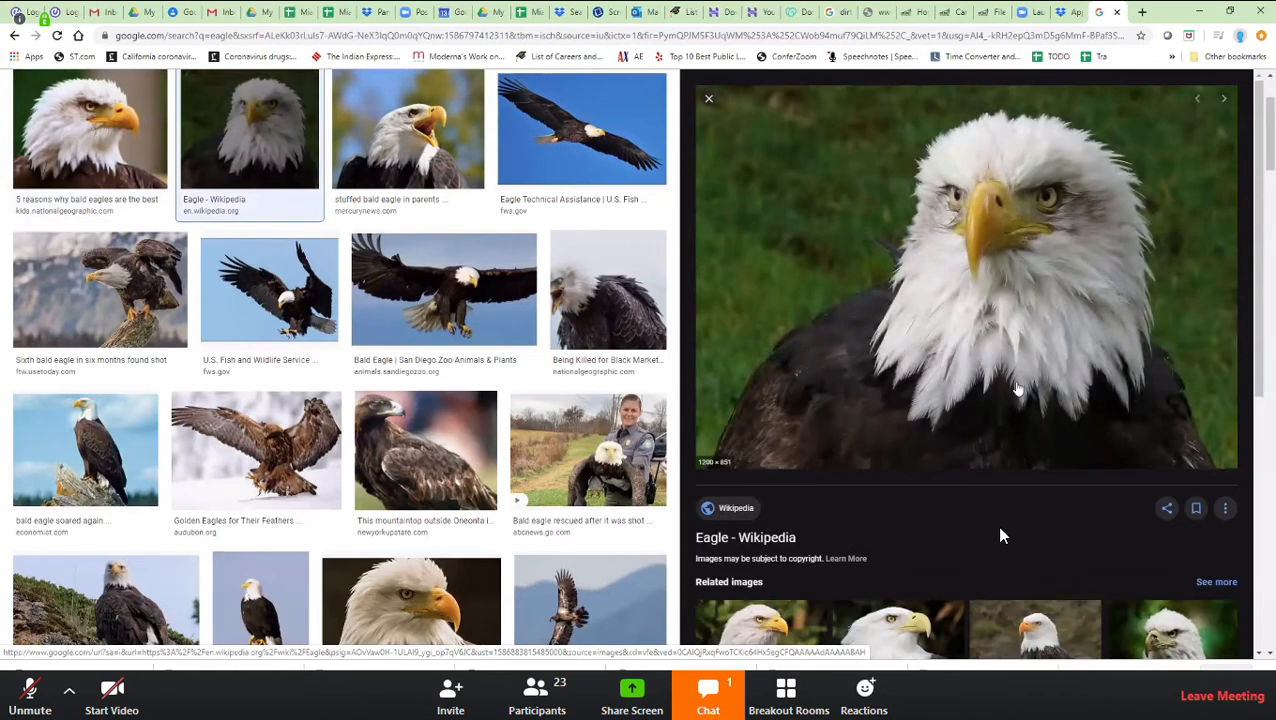
{"action": "right_click", "coordinate": [1033, 291]}
{"action": "left_click", "coordinate": [1075, 435]}
Switch back to Photoshop, paste the eagle image into Layer 2, and scale it to about 62% over the tall UV panel
{"action": "key", "text": "alt+Tab"}
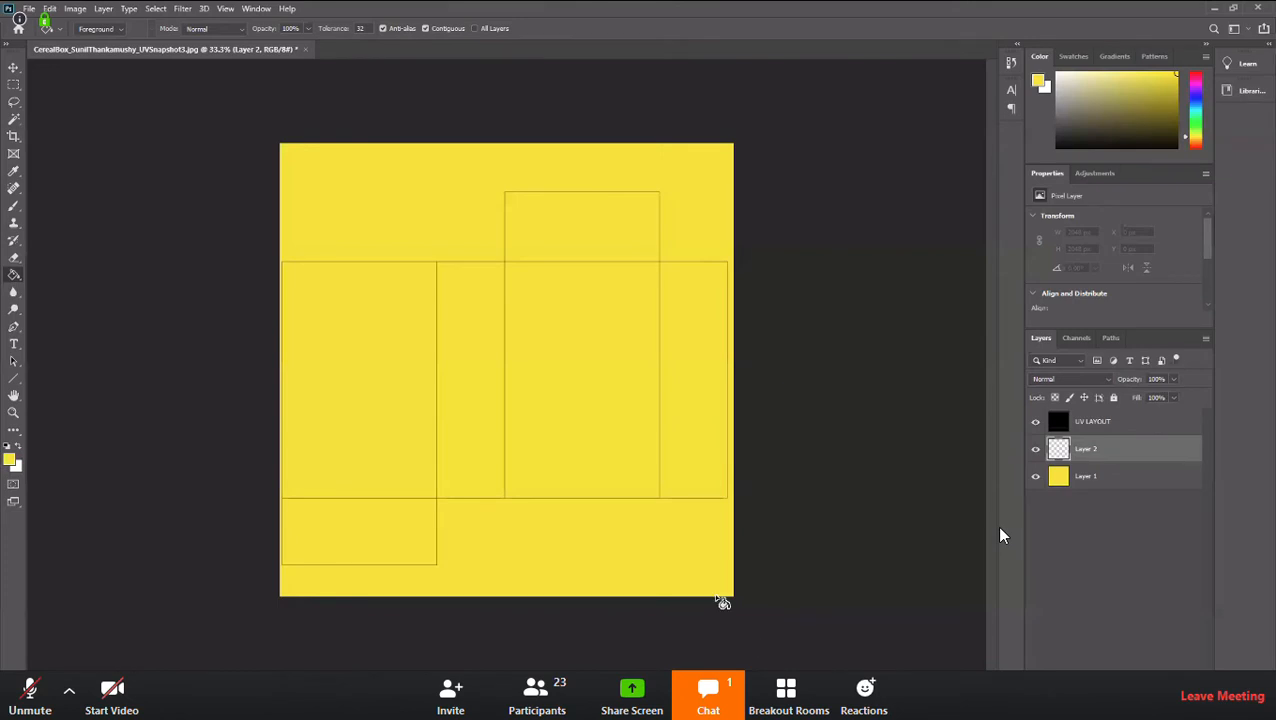
{"action": "key", "text": "ctrl+v"}
{"action": "key", "text": "ctrl+t"}
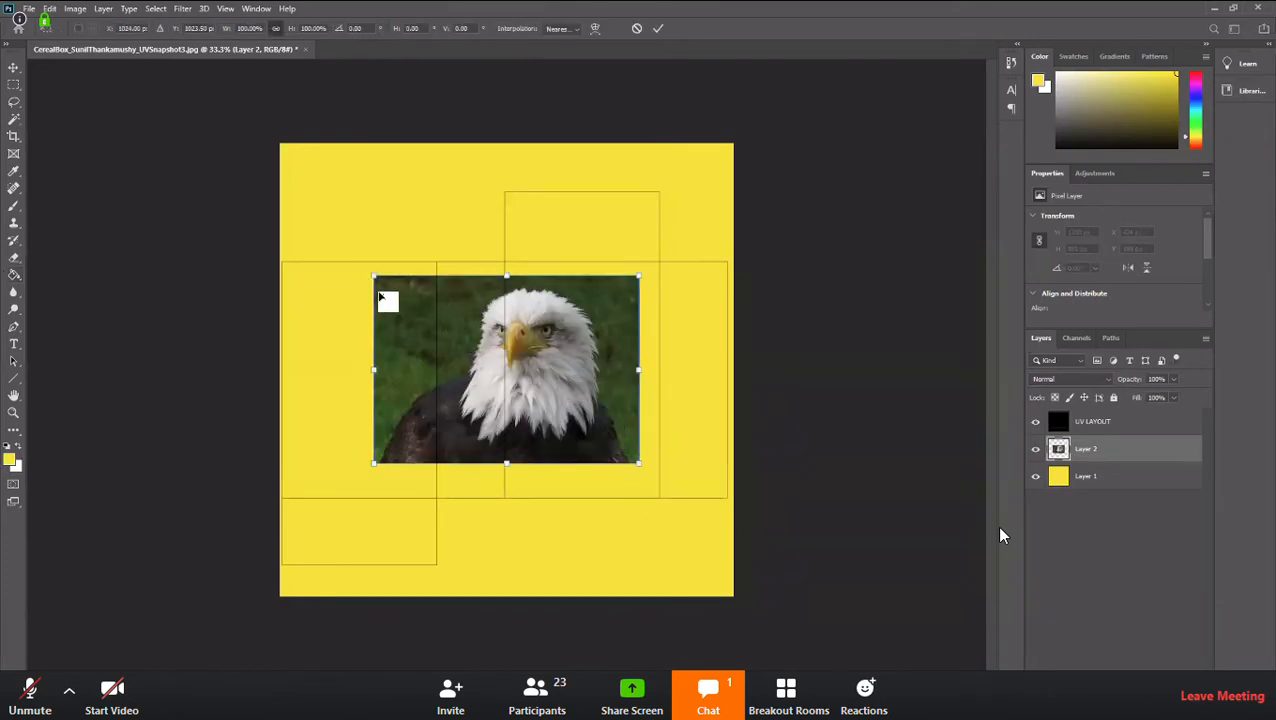
{"action": "left_click_drag", "start_coordinate": [374, 275], "coordinate": [474, 346]}
{"action": "left_click_drag", "start_coordinate": [524, 413], "coordinate": [542, 402]}
{"action": "mouse_move", "coordinate": [478, 344]}
{"action": "left_mouse_down"}
{"action": "mouse_move", "coordinate": [655, 479]}
{"action": "mouse_move", "coordinate": [585, 478]}
{"action": "mouse_move", "coordinate": [469, 340]}
{"action": "mouse_move", "coordinate": [476, 363]}
{"action": "mouse_move", "coordinate": [478, 345]}
{"action": "left_mouse_up"}
{"action": "key", "text": "ctrl+z"}
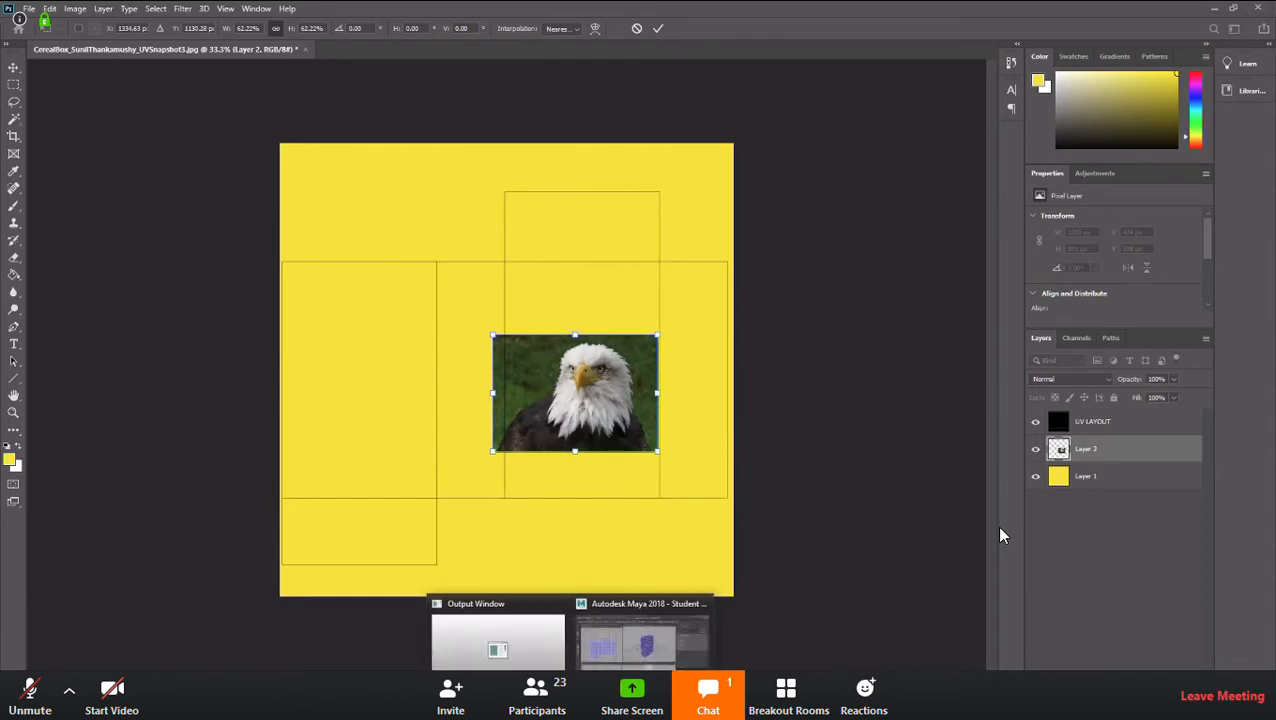
Switch to Maya and select a large face of the cereal box to check which UV panel it matches
{"action": "left_click", "coordinate": [618, 657]}
{"action": "left_click", "coordinate": [565, 388]}
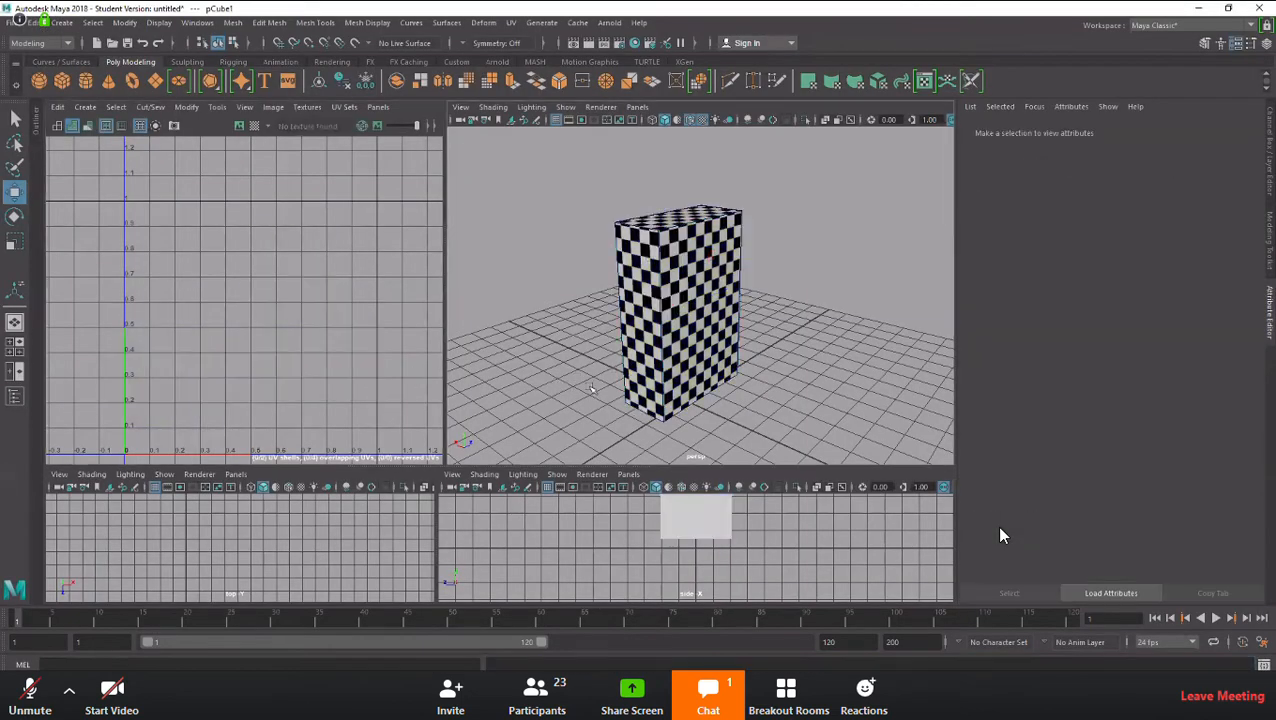
{"action": "left_click", "coordinate": [680, 371]}
{"action": "right_click_drag", "start_coordinate": [314, 328], "coordinate": [316, 366]}
{"action": "left_click", "coordinate": [310, 335]}
{"action": "left_click_drag", "start_coordinate": [790, 407], "coordinate": [777, 458], "text": "alt"}
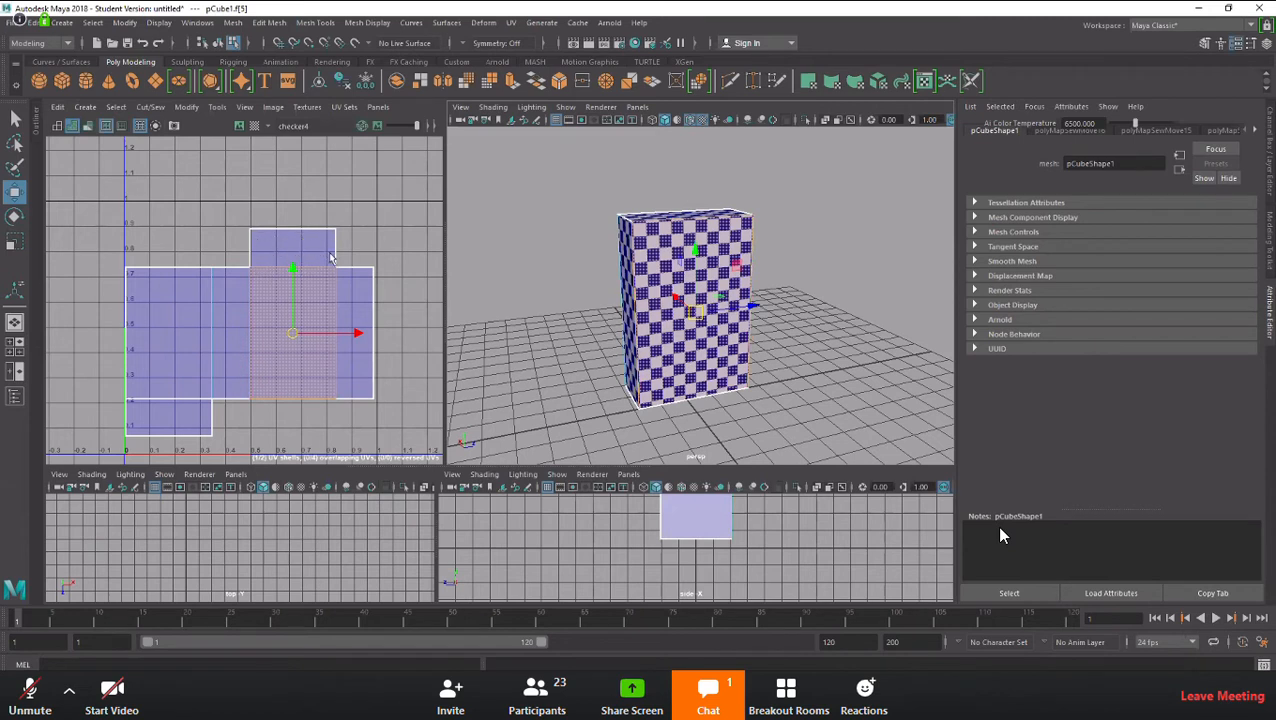
Switch back to Photoshop and scale the eagle image to 700 × 496 px to match the UV panel's width
{"action": "key", "text": "alt+Tab"}
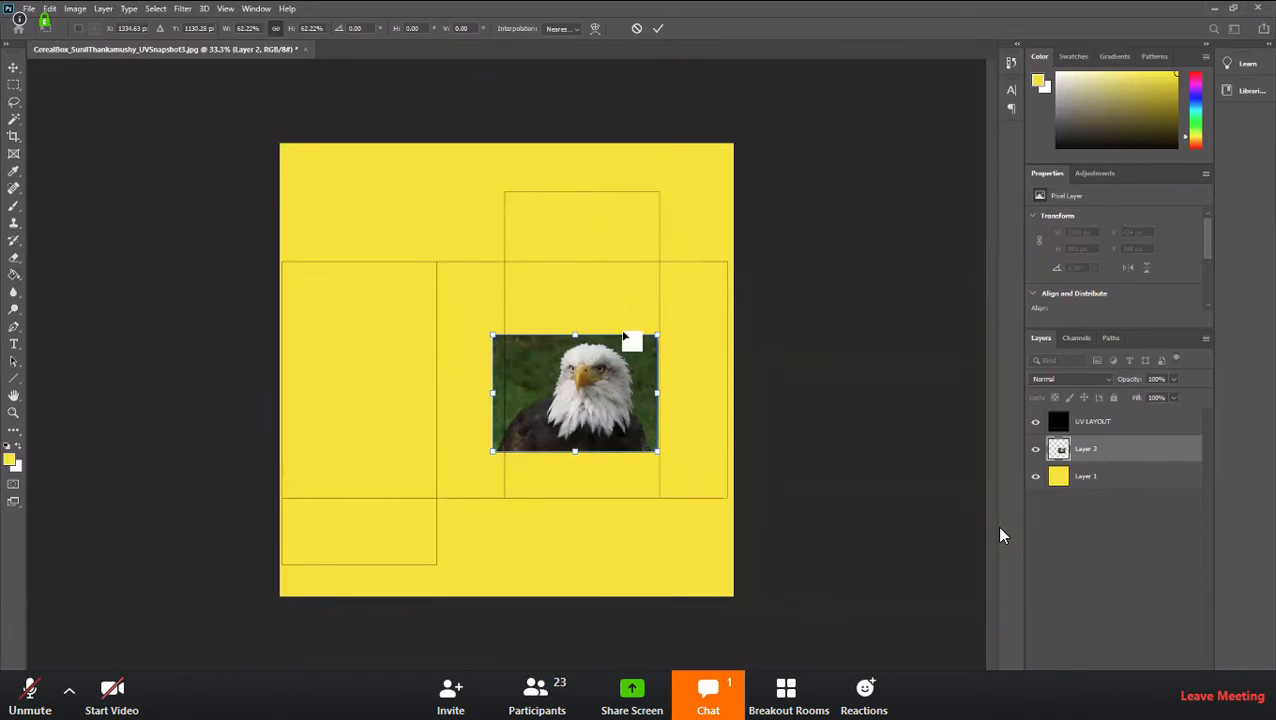
{"action": "left_click_drag", "start_coordinate": [492, 336], "coordinate": [503, 339]}
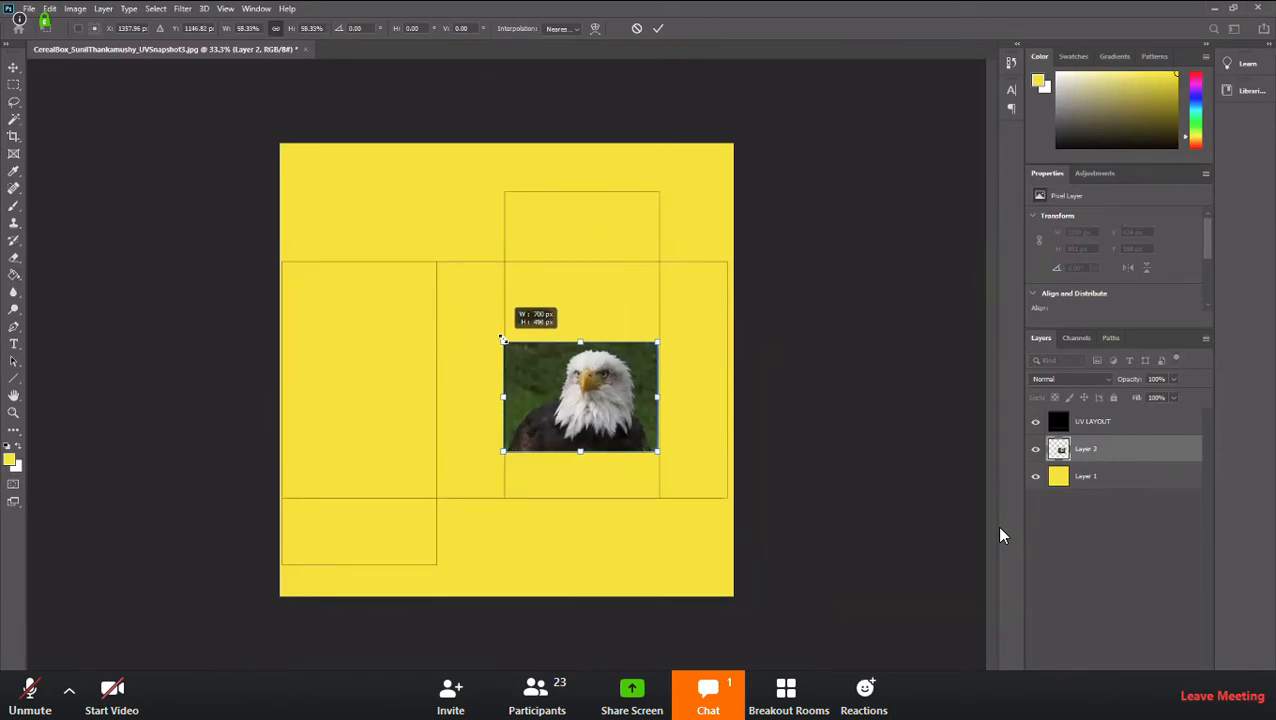
{"action": "key", "text": "g"}
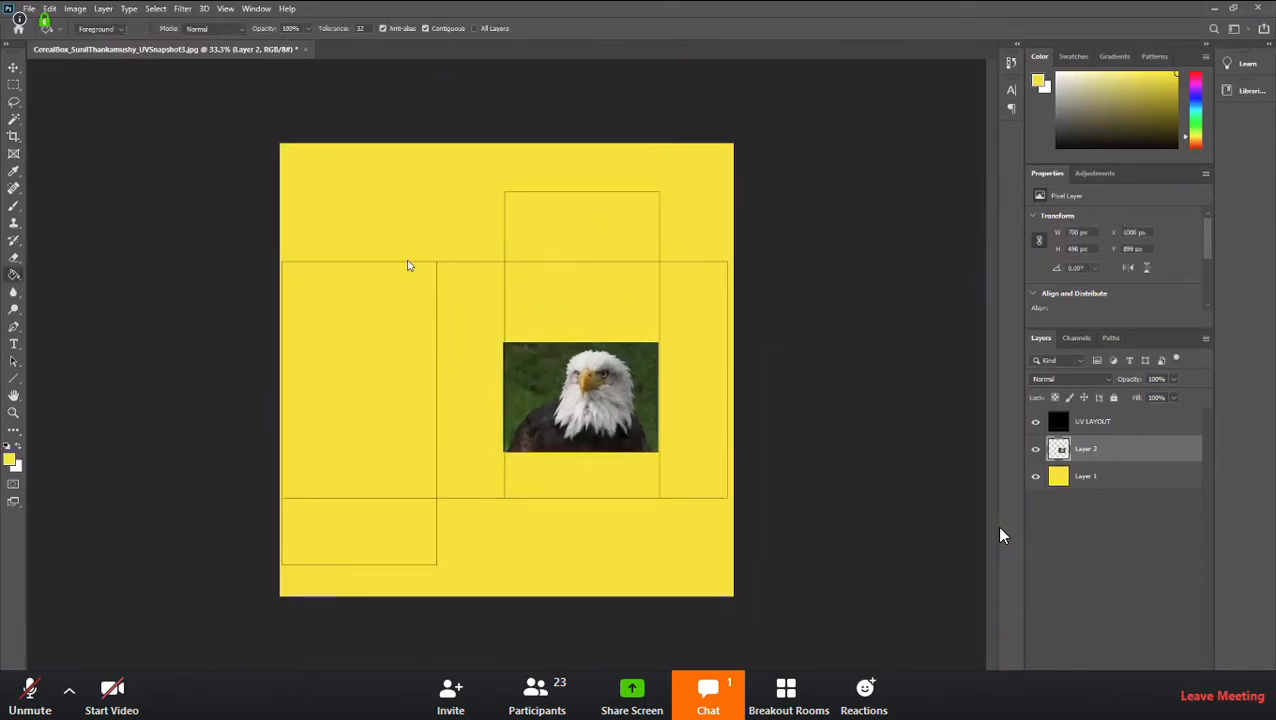
{"action": "left_click", "coordinate": [13, 86]}
{"action": "mouse_move", "coordinate": [461, 311]}
{"action": "left_mouse_down"}
{"action": "mouse_move", "coordinate": [495, 360]}
{"action": "mouse_move", "coordinate": [521, 491]}
{"action": "left_mouse_up"}
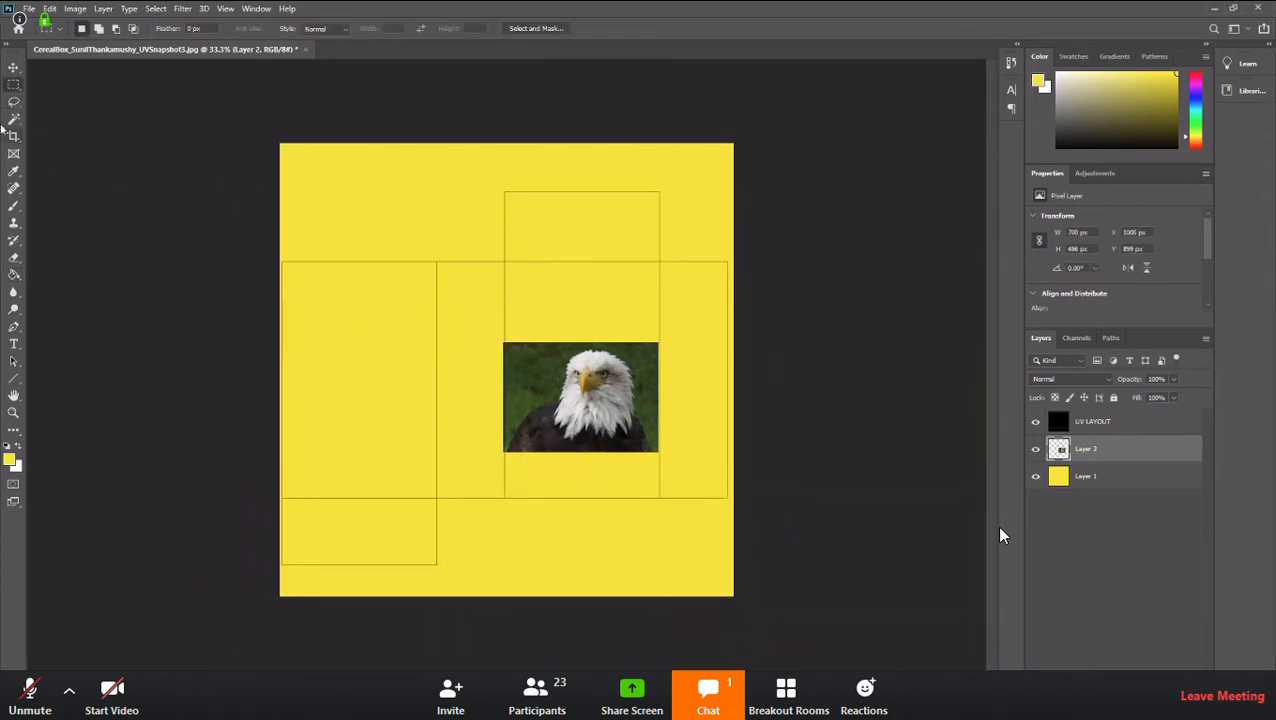
{"action": "left_click", "coordinate": [13, 68]}
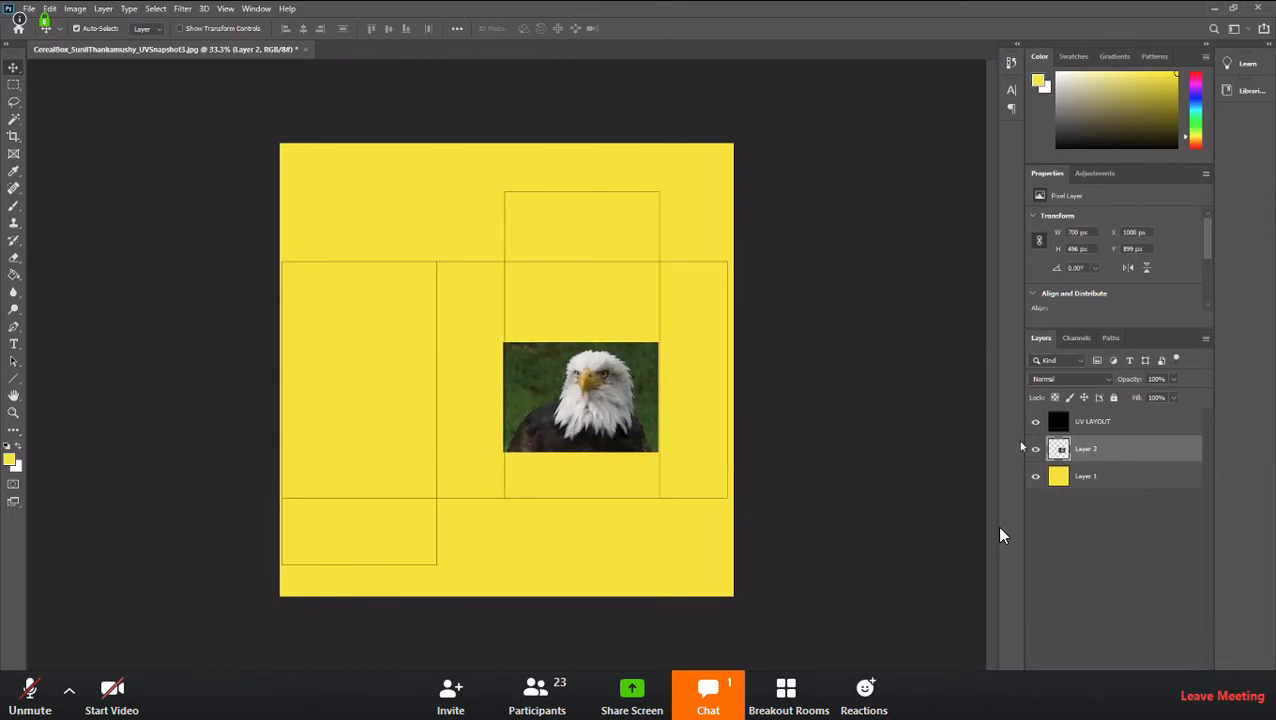
Enlarge the eagle image to about 971 × 688 px and move it down near the panel's lower edge, overlapping both sides
{"action": "key", "text": "ctrl+t"}
{"action": "left_click_drag", "start_coordinate": [503, 343], "coordinate": [443, 299]}
{"action": "left_click_drag", "start_coordinate": [566, 382], "coordinate": [593, 426]}
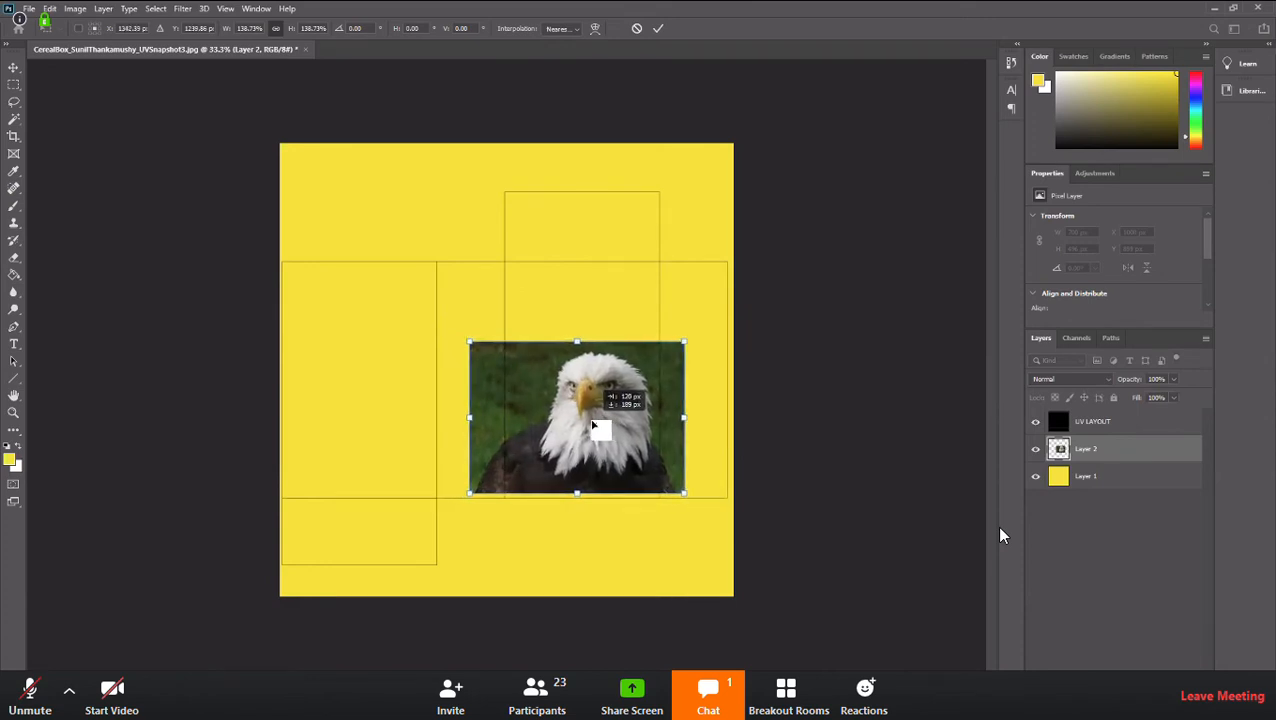
{"action": "left_click_drag", "start_coordinate": [593, 426], "coordinate": [593, 426]}
{"action": "key", "text": "Return"}
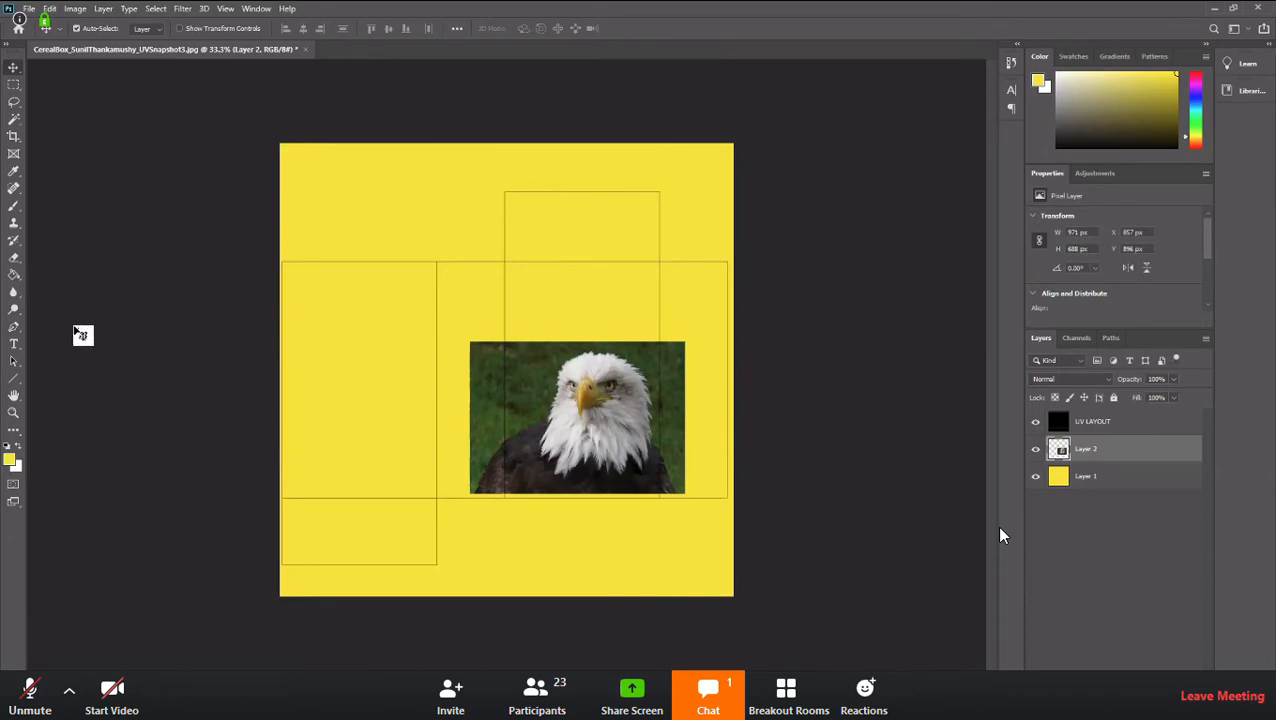
Add the text "EAGLE MUCHIES" above the eagle image
{"action": "left_click", "coordinate": [14, 343]}
{"action": "left_click", "coordinate": [537, 309]}
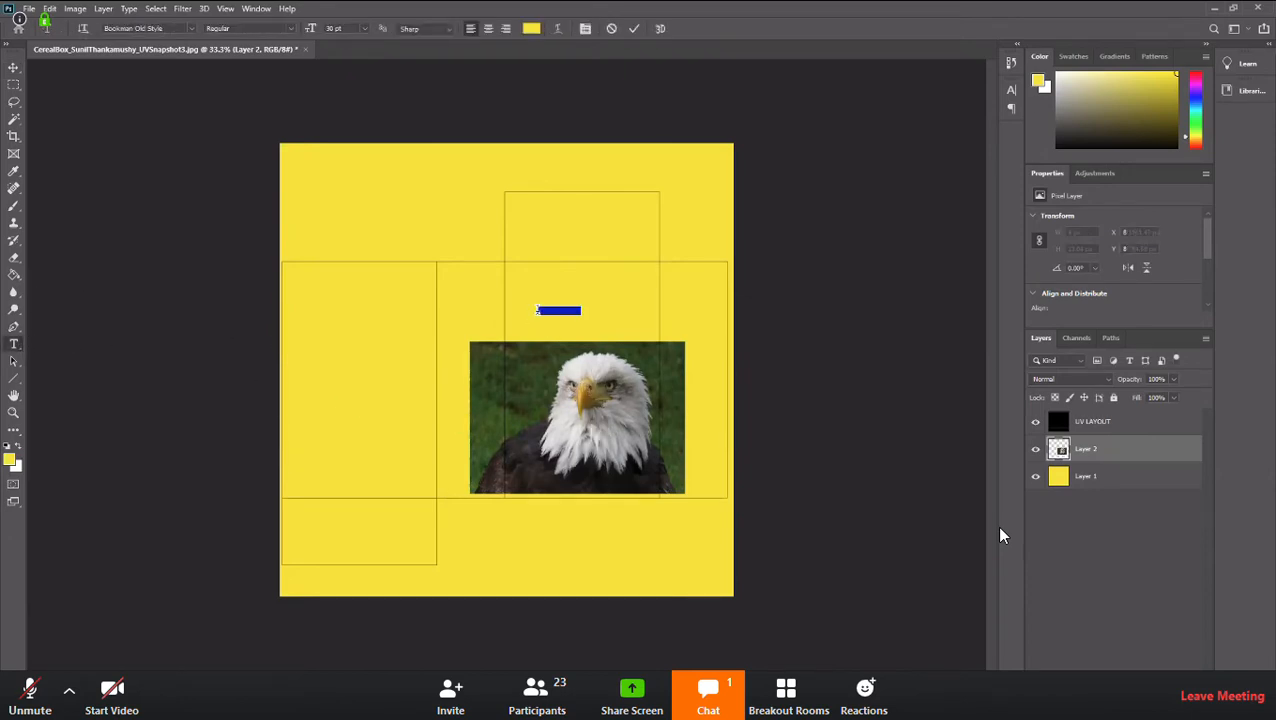
{"action": "key", "text": "BackSpace"}
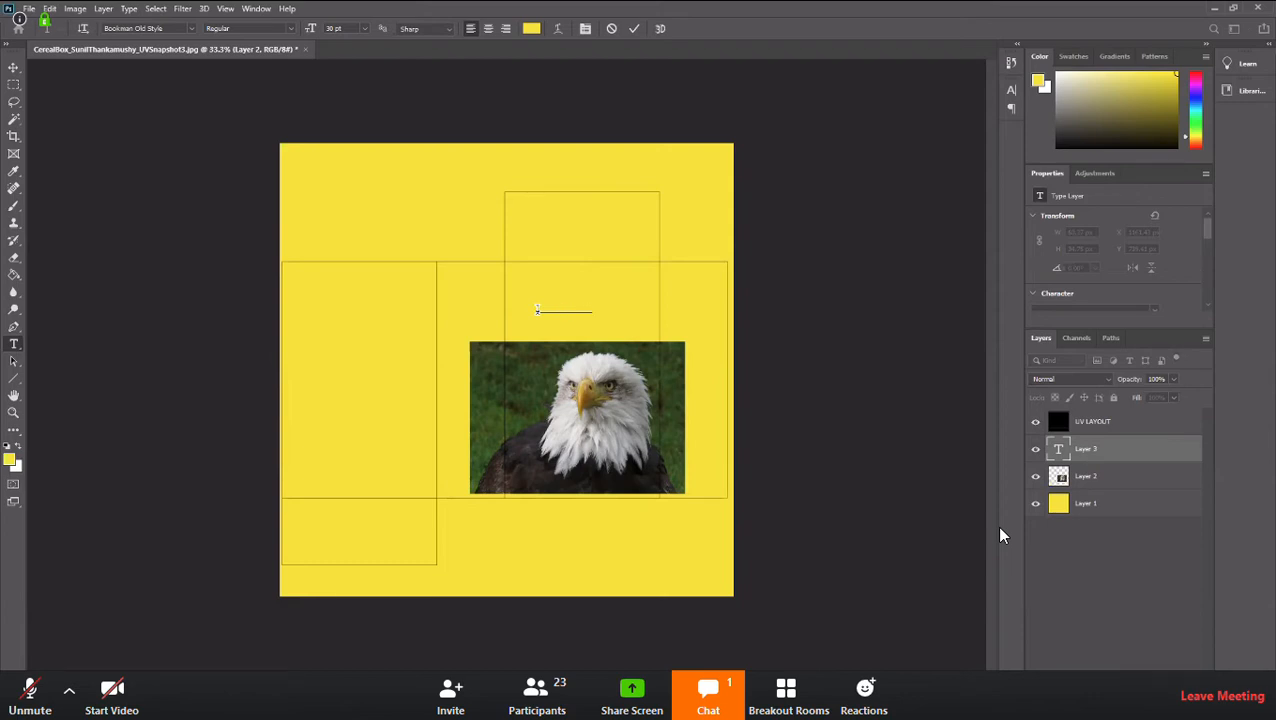
{"action": "key", "text": "ctrl+Return"}
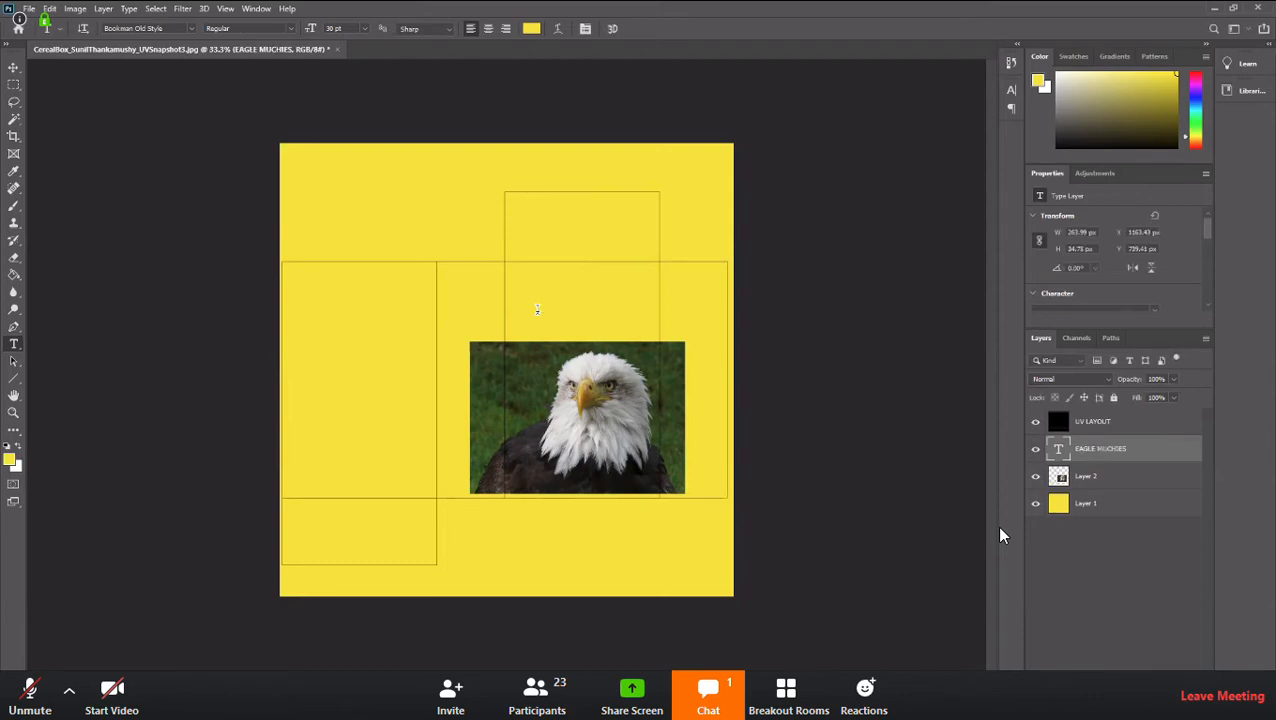
Select all of the EAGLE MUCHIES text and change its colour to blue
{"action": "double_click", "coordinate": [1060, 449]}
{"action": "key", "text": "BackSpace"}
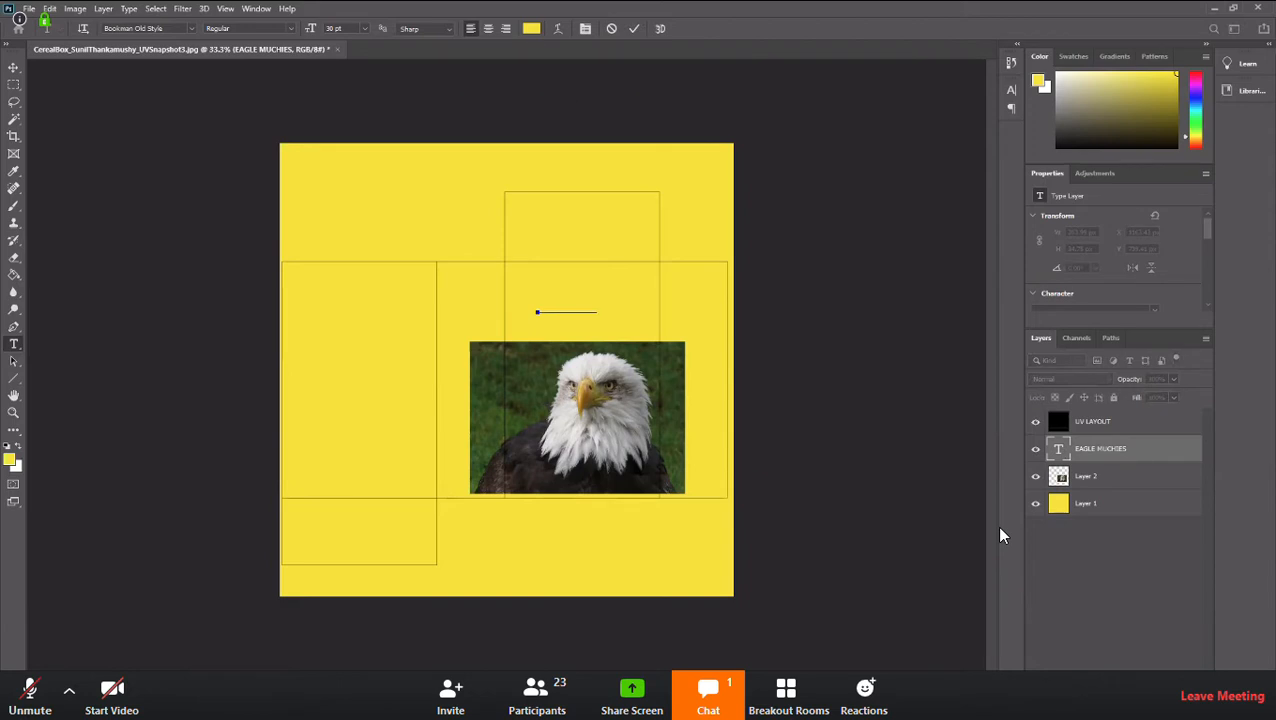
{"action": "key", "text": "ctrl+z"}
{"action": "key", "text": "ctrl+a"}
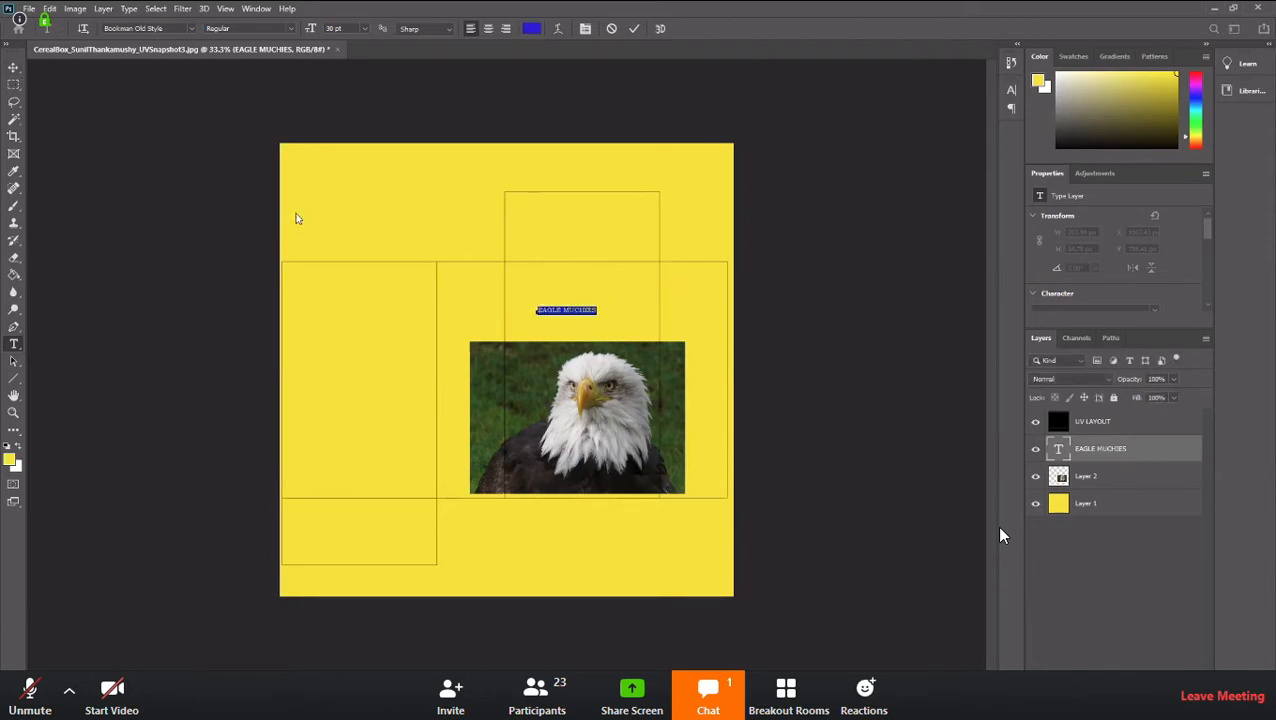
{"action": "key", "text": "ctrl+t"}
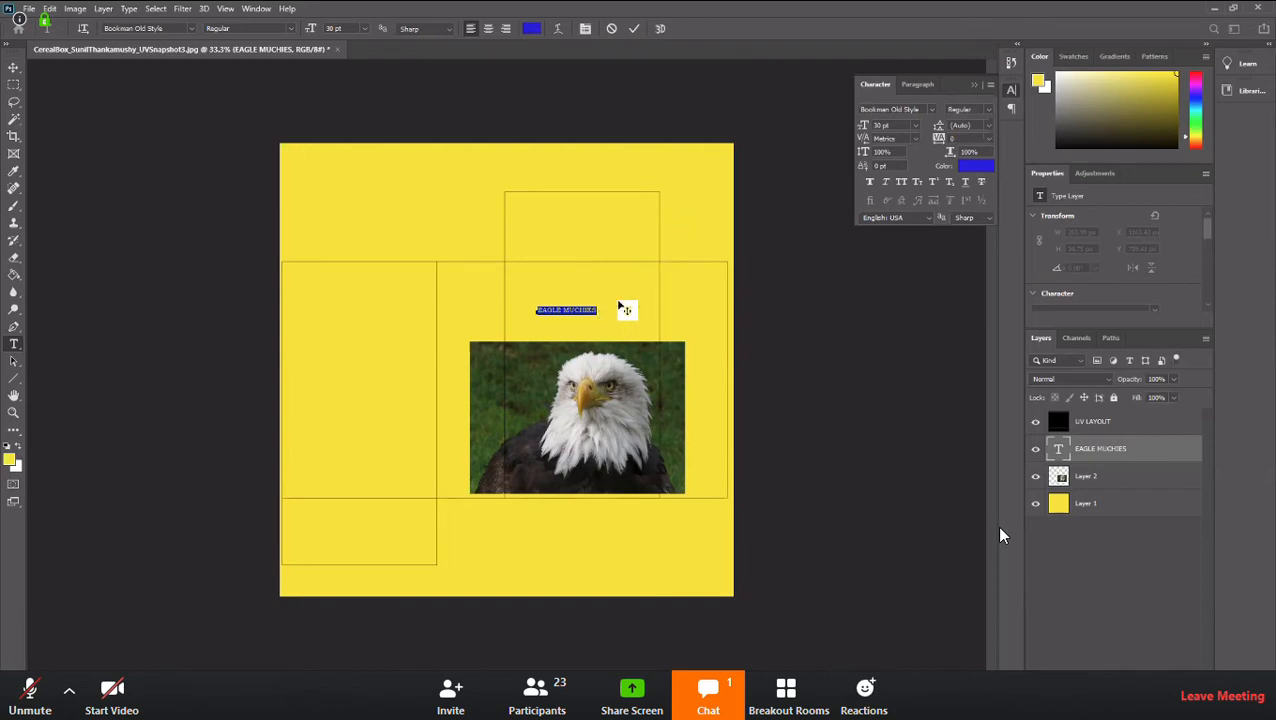
{"action": "left_click", "coordinate": [596, 309]}
{"action": "key", "text": "ctrl+Return"}
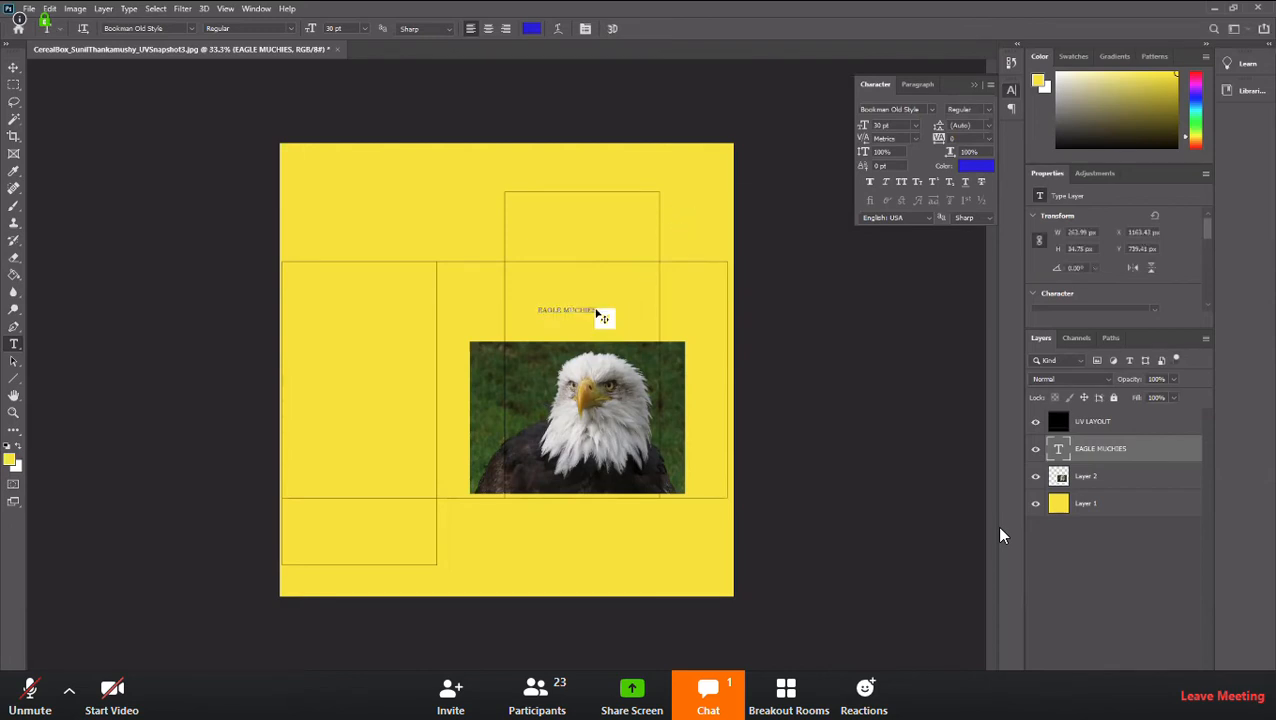
Scale the EAGLE MUCHIES text up to about 199% with Free Transform
{"action": "key", "text": "ctrl+t"}
{"action": "left_click_drag", "start_coordinate": [600, 304], "coordinate": [655, 267]}
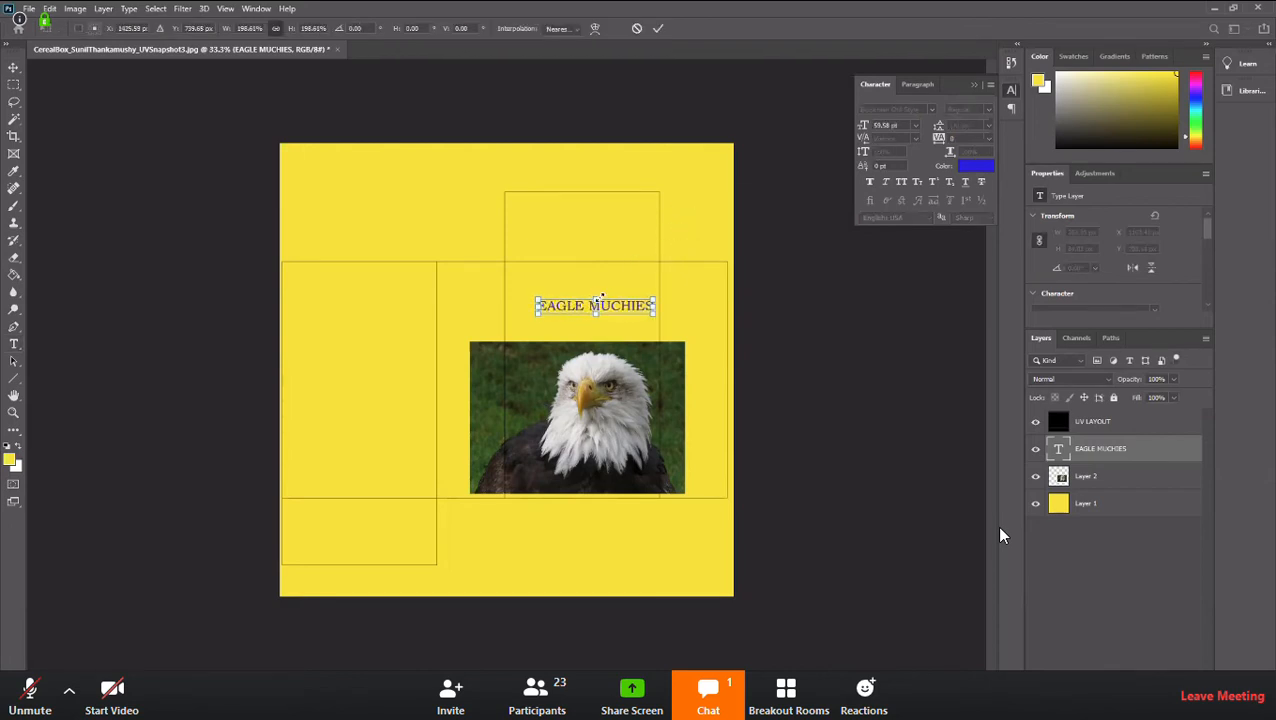
{"action": "key", "text": "Return"}
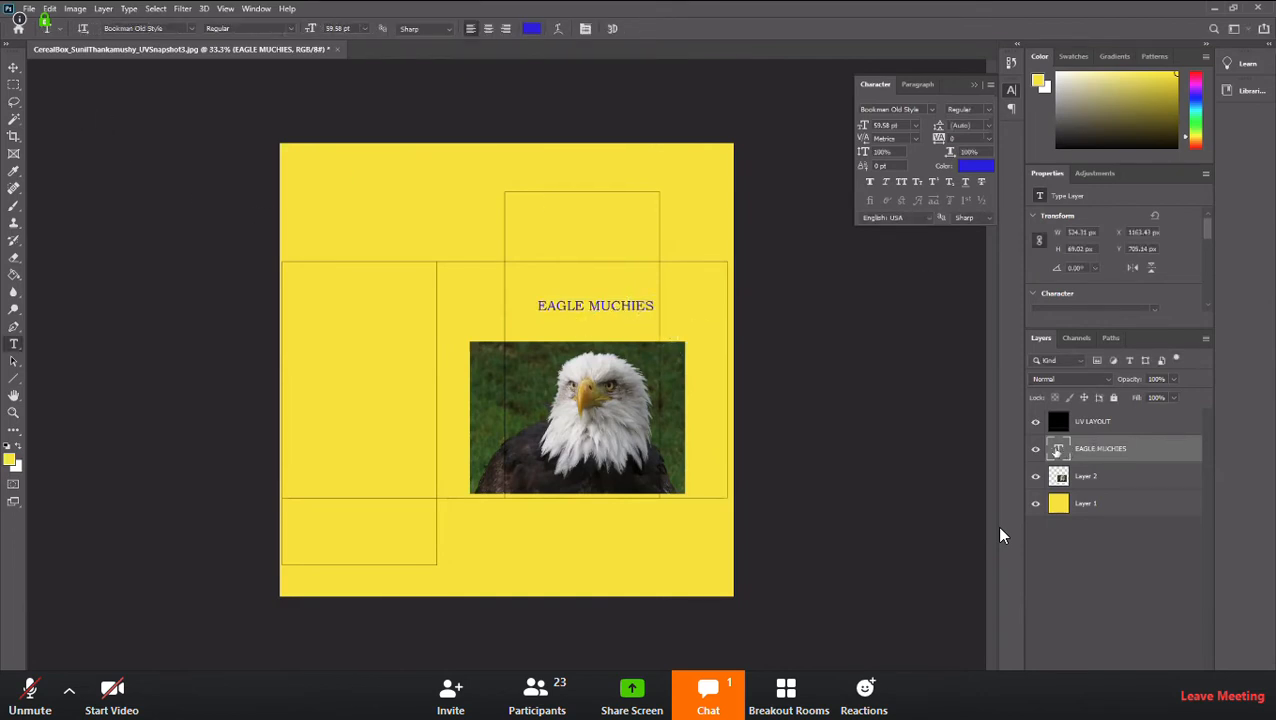
Change the font of the EAGLE MUCHIES text to Blackoak Std
{"action": "double_click", "coordinate": [1058, 449]}
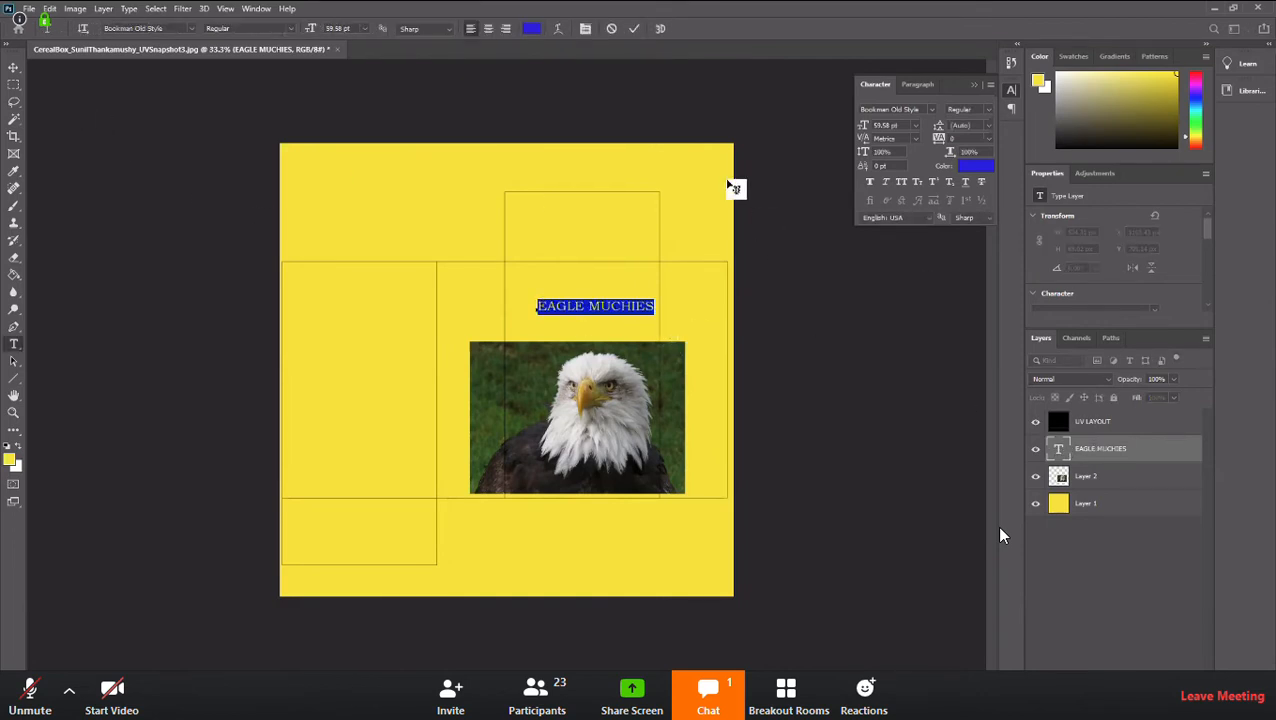
{"action": "left_click", "coordinate": [194, 30]}
{"action": "left_click", "coordinate": [200, 420]}
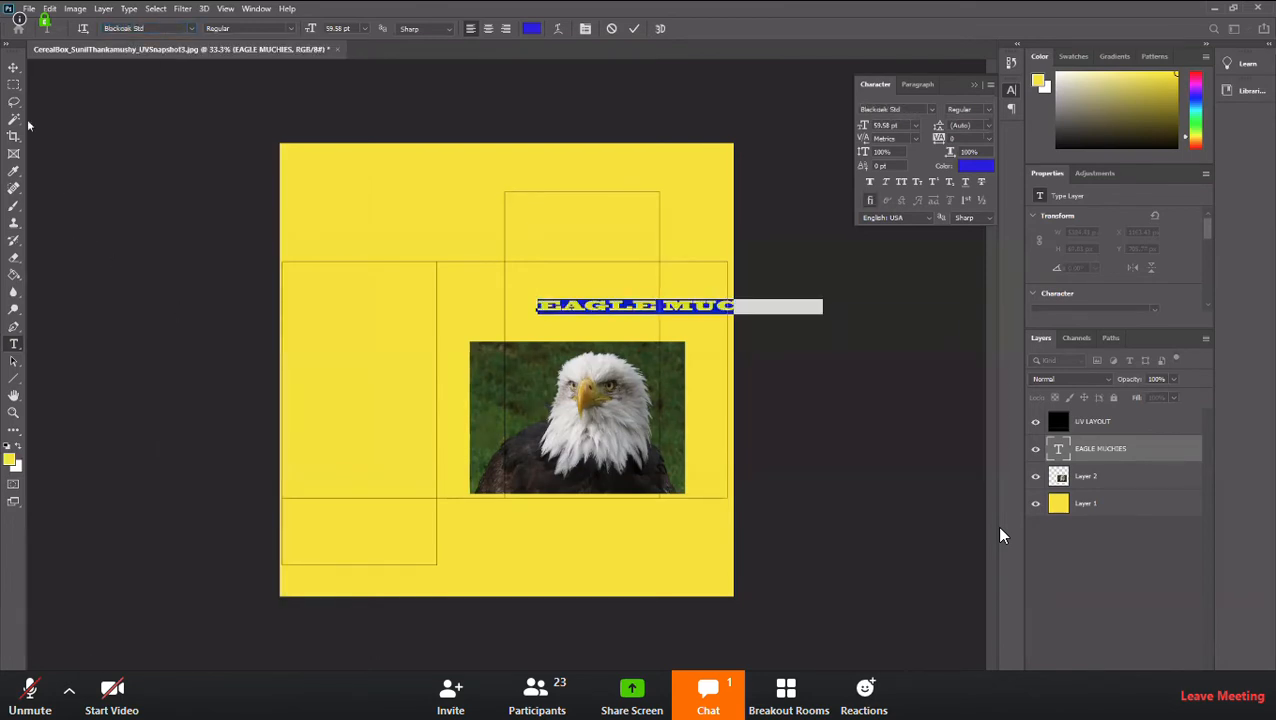
{"action": "left_click", "coordinate": [13, 68]}
Try to shift the EAGLE MUCHIES text back over the UV panel with the Move tool, and undo the resulting move
{"action": "left_click_drag", "start_coordinate": [601, 311], "coordinate": [570, 307]}
{"action": "key", "text": "ctrl+s"}
{"action": "left_click", "coordinate": [598, 414]}
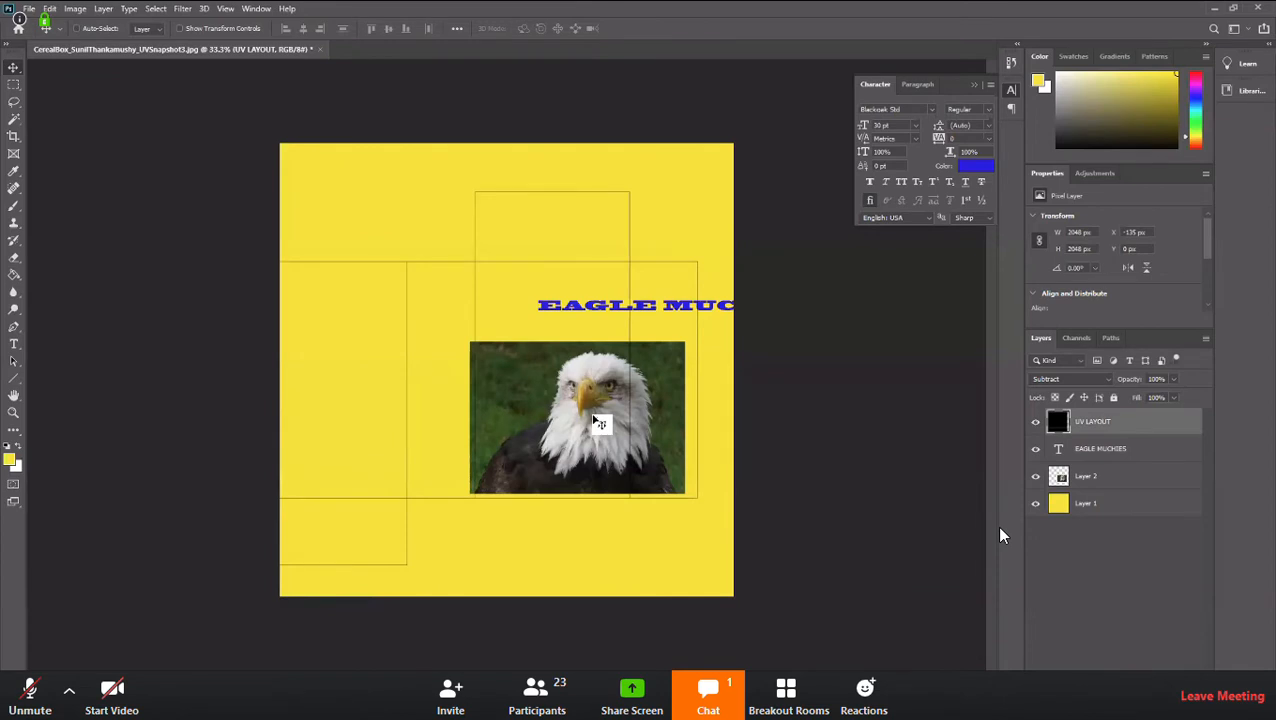
{"action": "key", "text": "ctrl+z"}
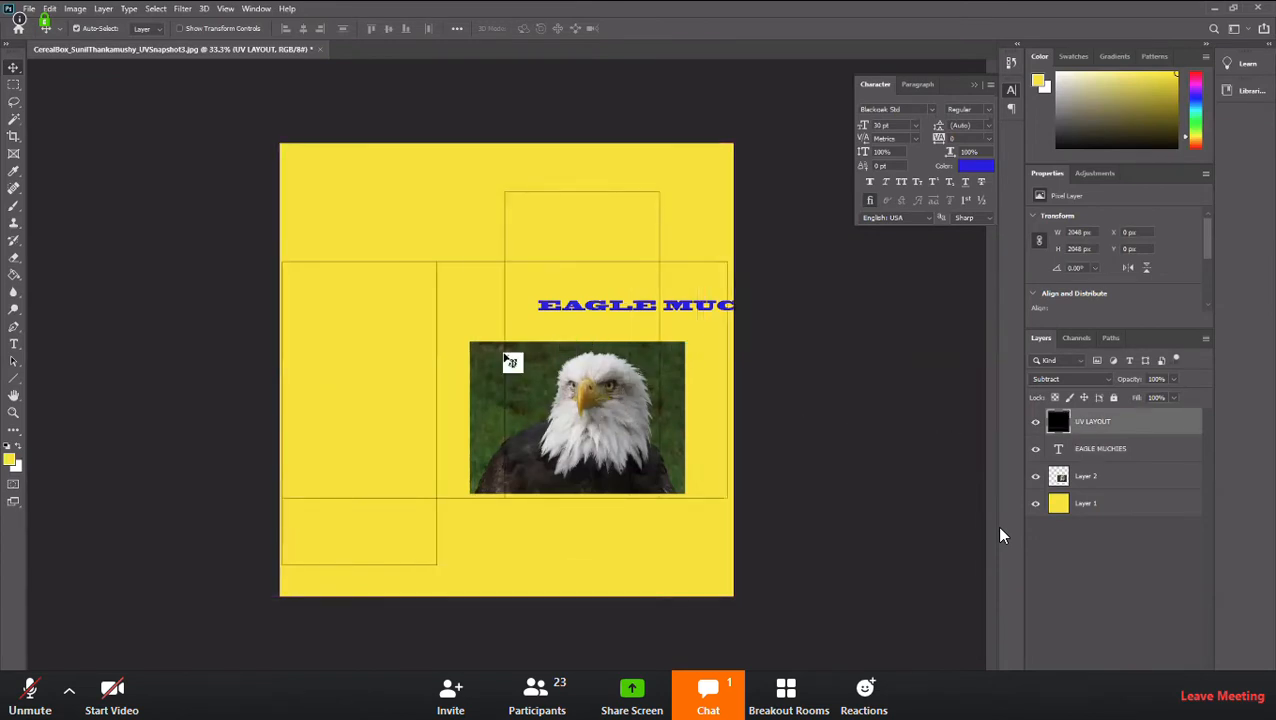
Undo another accidental shift of the UV LAYOUT layer and lock that layer completely
{"action": "left_click_drag", "start_coordinate": [536, 264], "coordinate": [498, 272]}
{"action": "key", "text": "ctrl+z"}
{"action": "left_click", "coordinate": [1115, 398]}
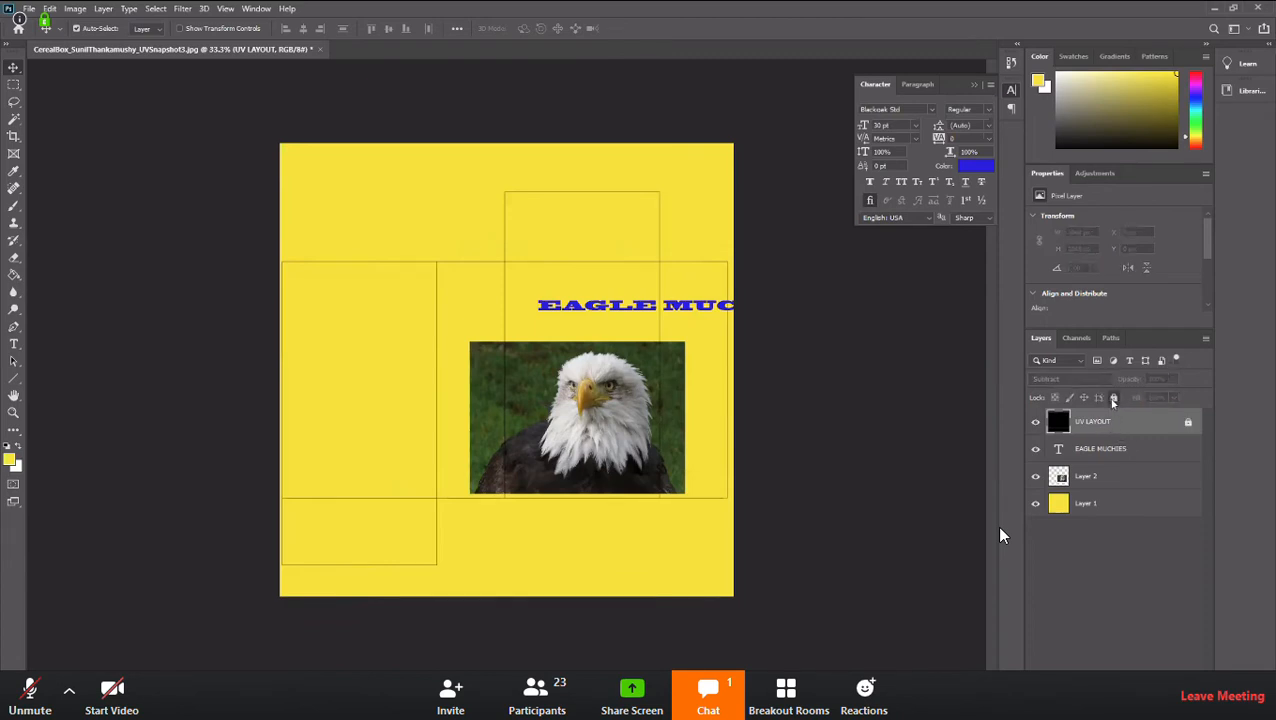
Shift the EAGLE MUCHIES text over the eagle panel and break it into two lines after EAGLE
{"action": "left_click_drag", "start_coordinate": [695, 307], "coordinate": [599, 323]}
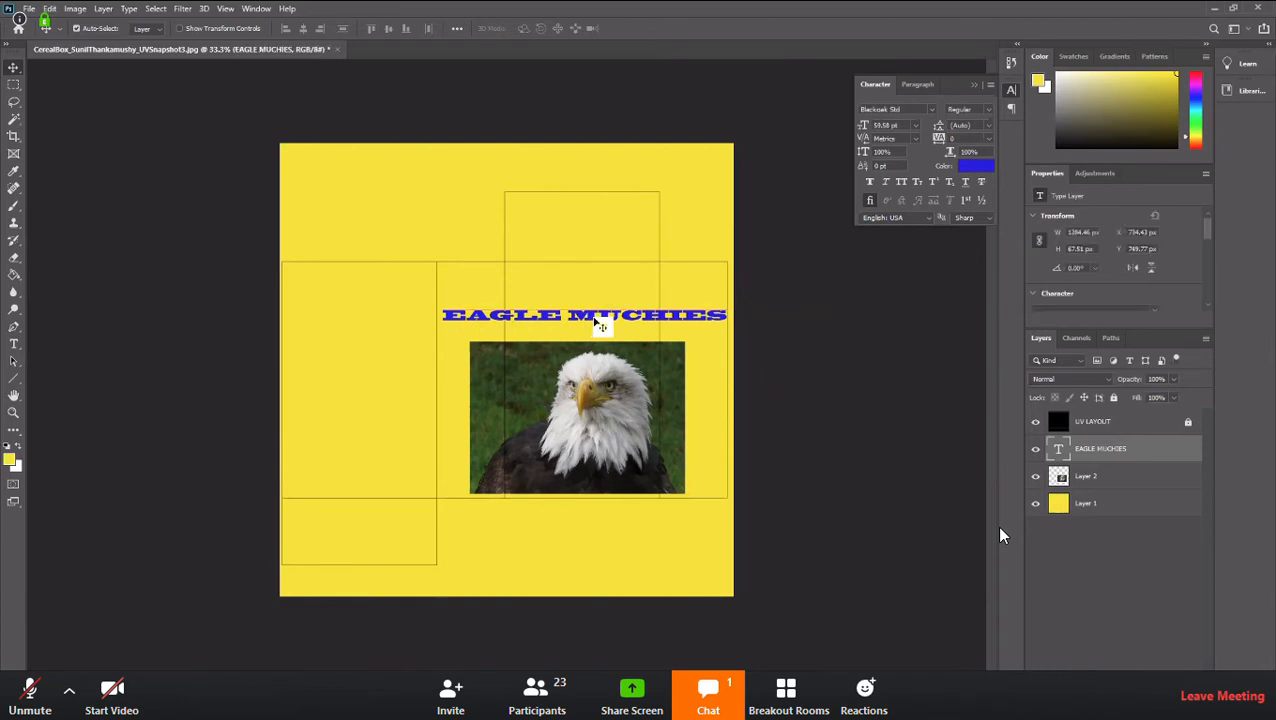
{"action": "double_click", "coordinate": [1061, 448]}
{"action": "left_click", "coordinate": [567, 316]}
{"action": "key", "text": "Return"}
{"action": "key", "text": "ctrl+Return"}
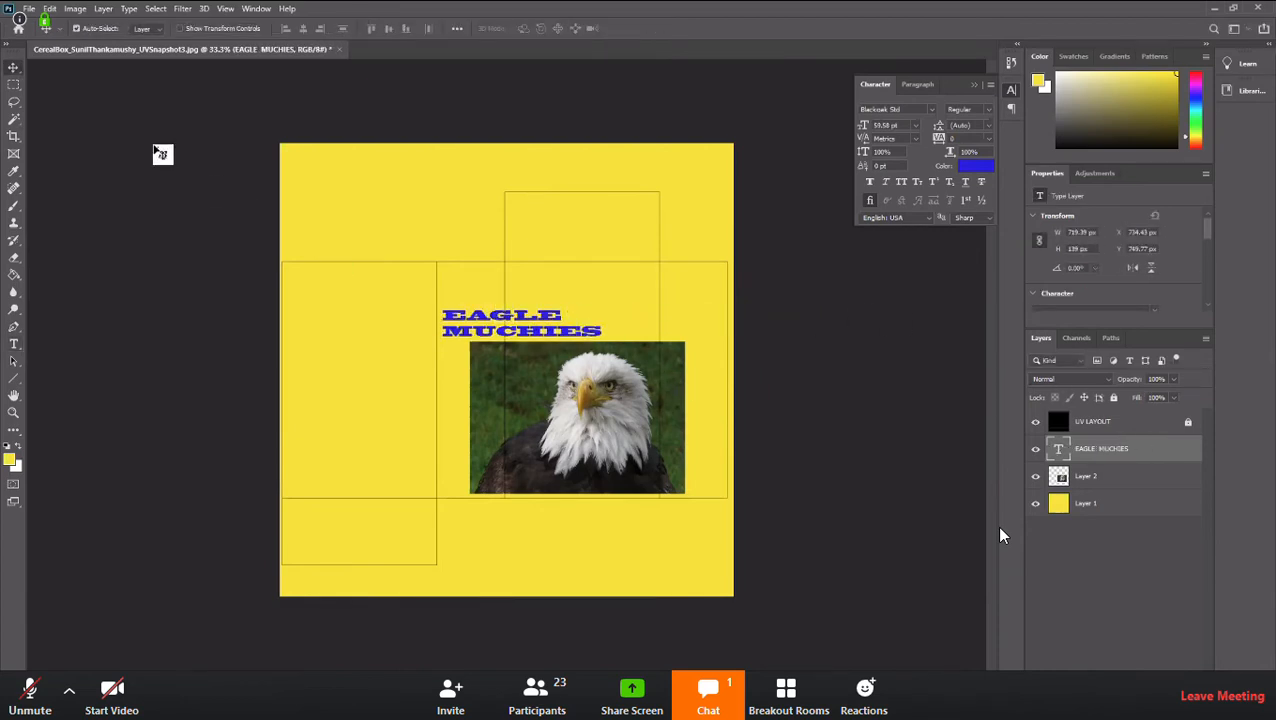
Move the two-line title above the eagle image and scale it down with Free Transform to about 54.95 pt
{"action": "left_click_drag", "start_coordinate": [566, 320], "coordinate": [629, 309]}
{"action": "key", "text": "ctrl+t"}
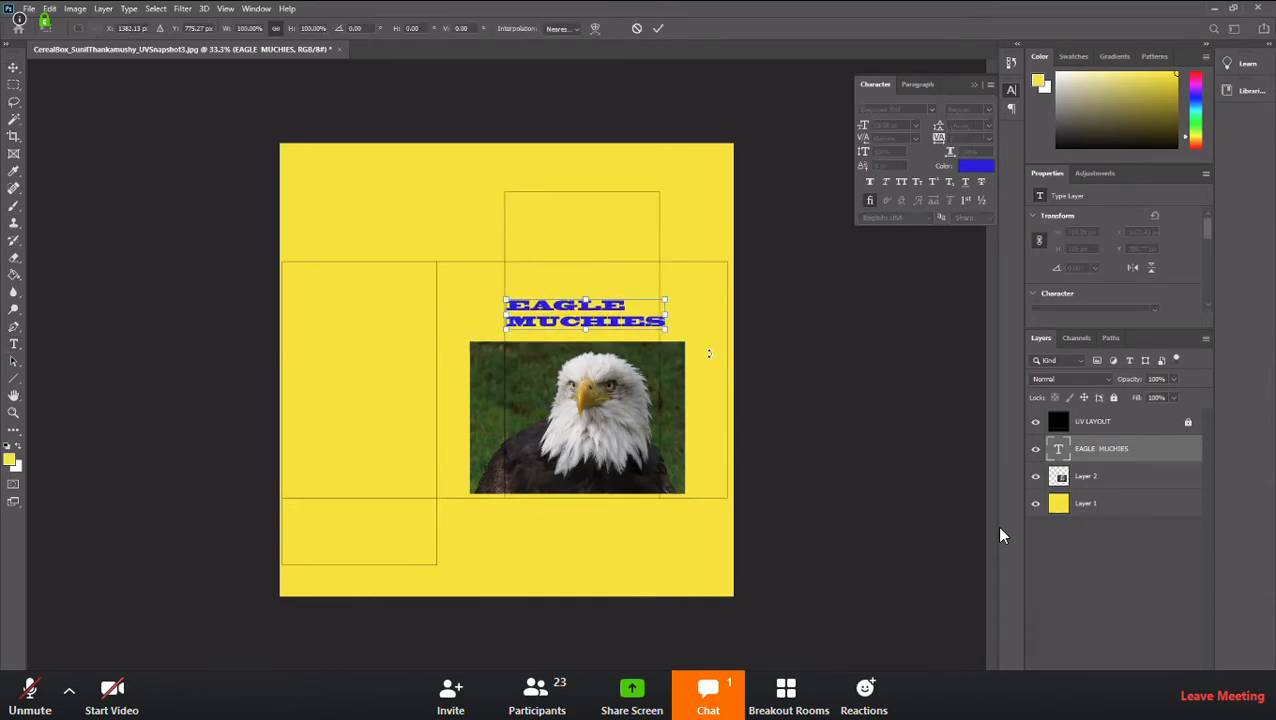
{"action": "left_click_drag", "start_coordinate": [664, 328], "coordinate": [652, 324]}
{"action": "key", "text": "Return"}
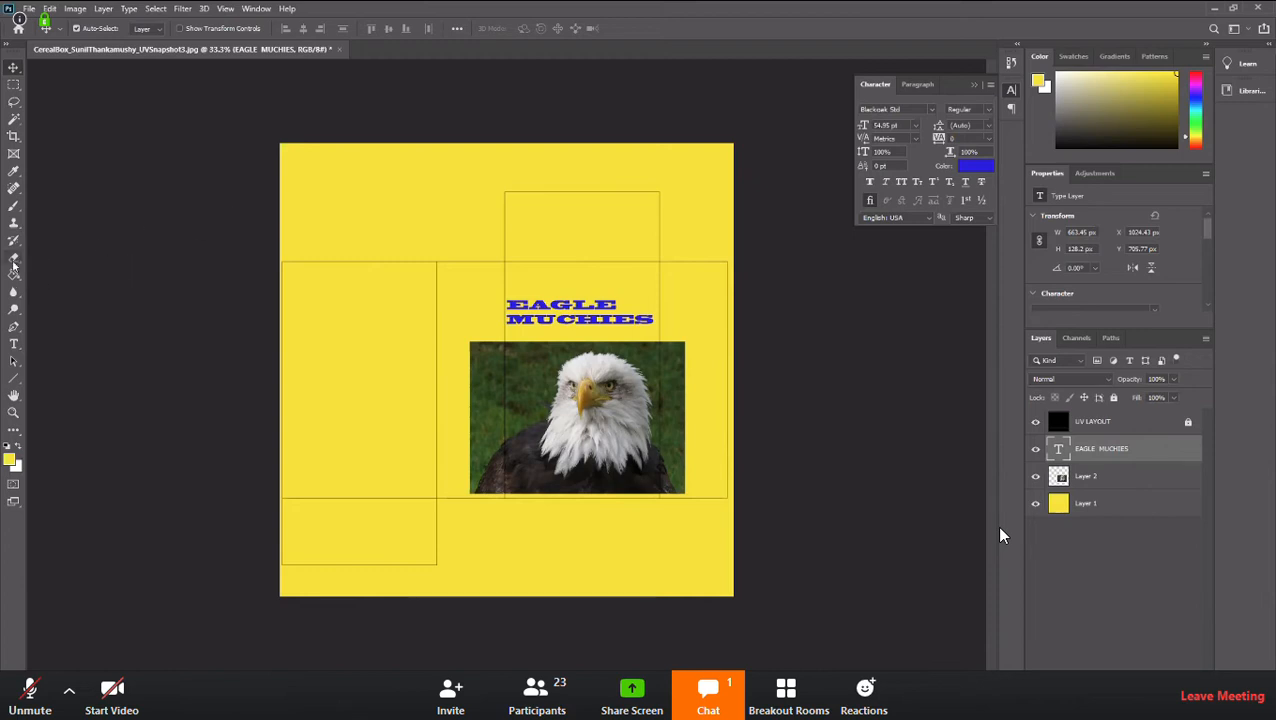
Add a new layer below UV LAYOUT and set up the Brush tool with a light blue foreground colour
{"action": "key", "text": "ctrl+shift+alt+n"}
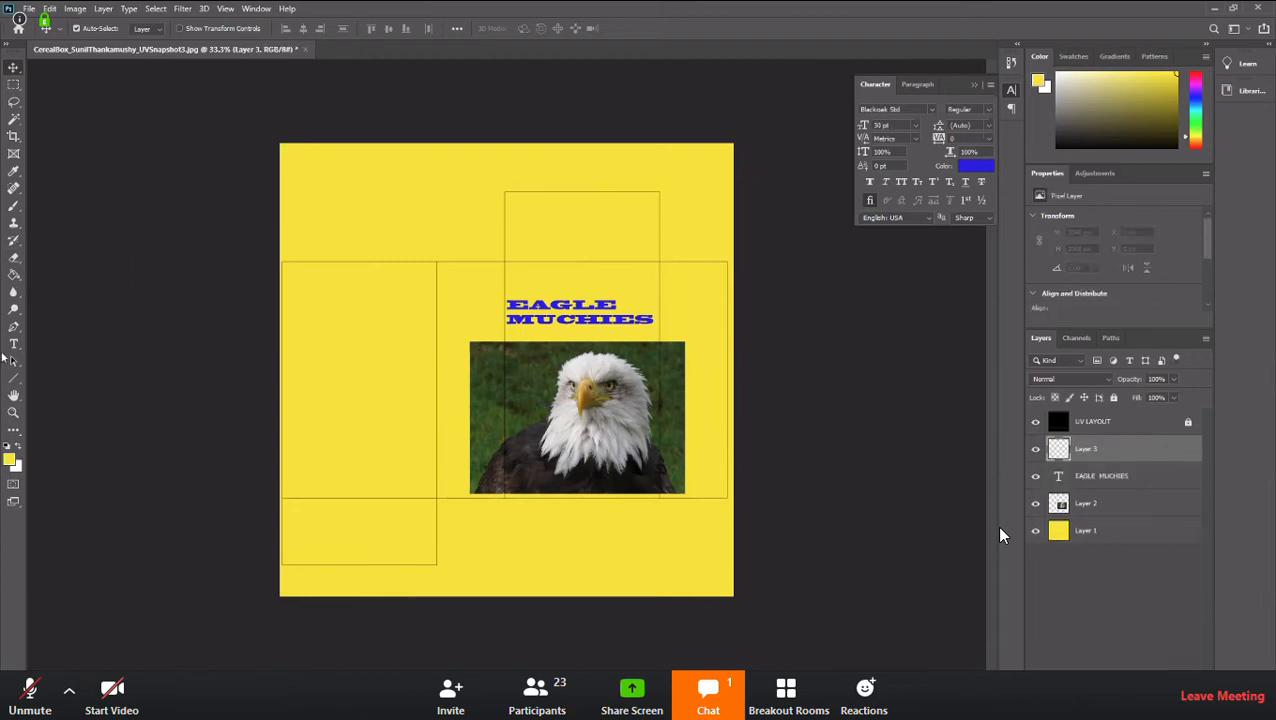
{"action": "left_click", "coordinate": [14, 207]}
{"action": "key", "text": "i"}
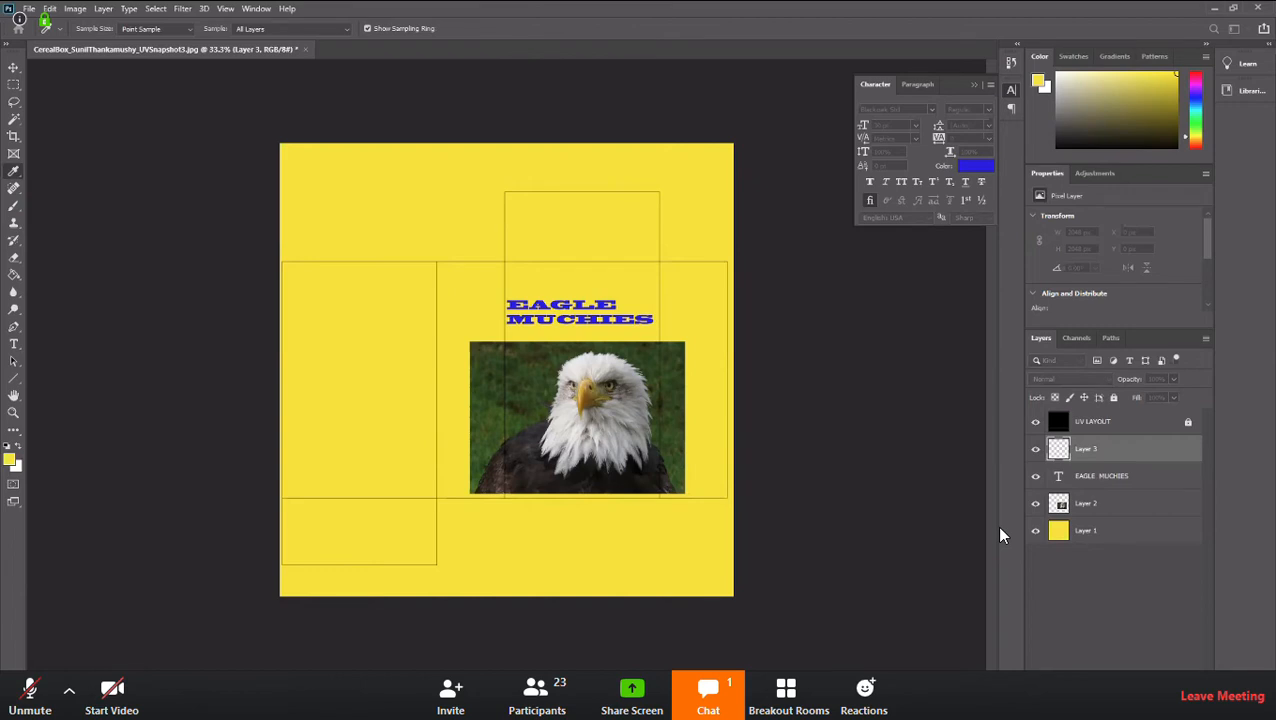
{"action": "key", "text": "Return"}
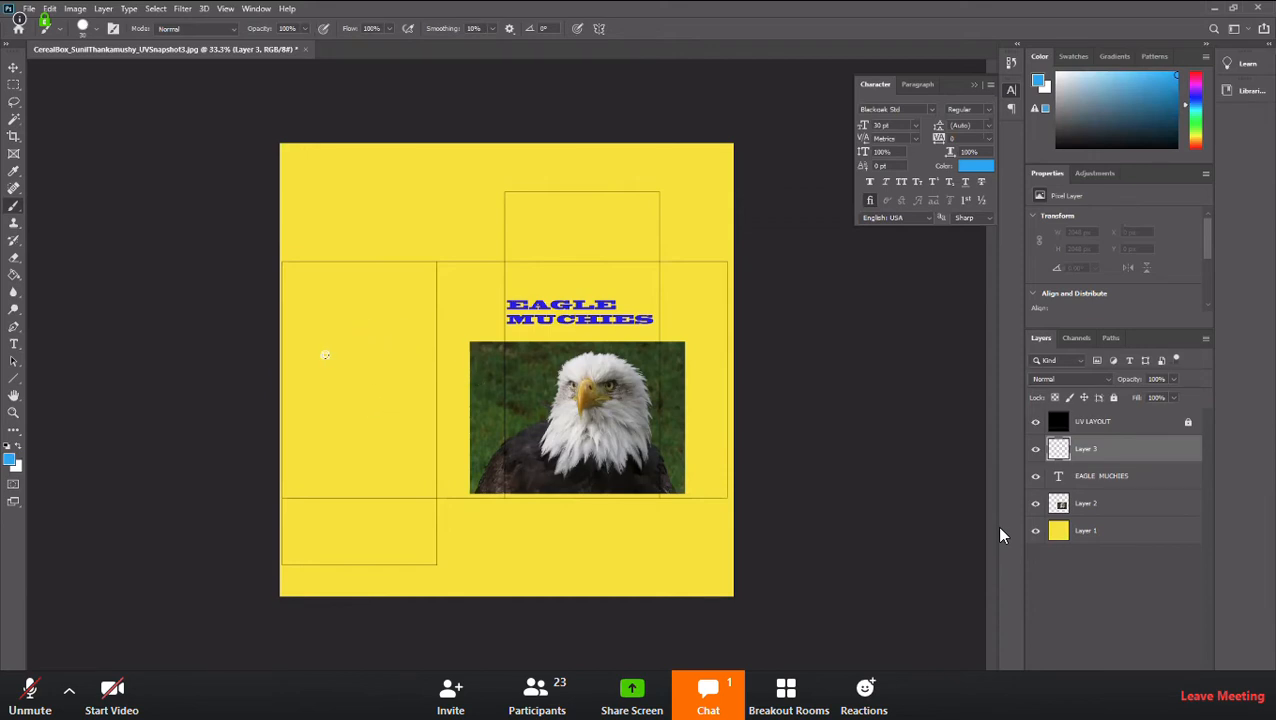
Try a freehand blue brush squiggle on the box panel beside the eagle, and undo it
{"action": "mouse_move", "coordinate": [325, 355]}
{"action": "left_mouse_down"}
{"action": "mouse_move", "coordinate": [366, 328]}
{"action": "mouse_move", "coordinate": [392, 411]}
{"action": "mouse_move", "coordinate": [385, 329]}
{"action": "left_mouse_up"}
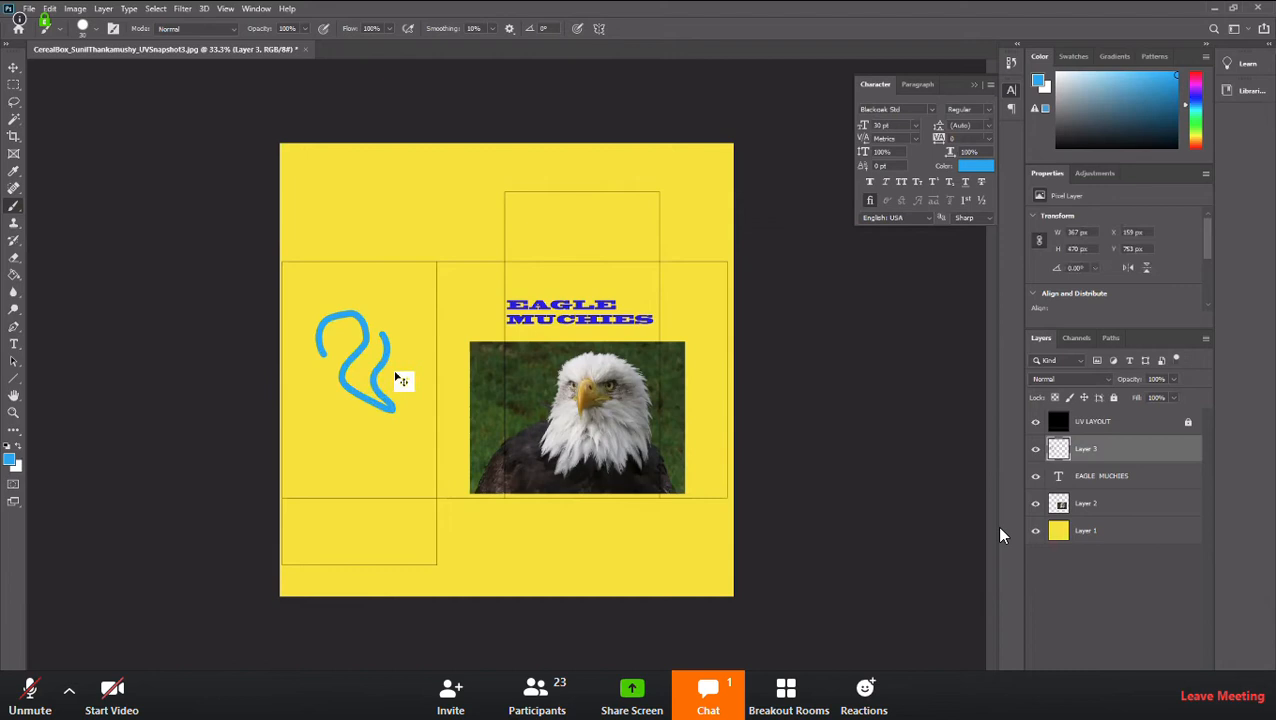
{"action": "key", "text": "ctrl+s"}
{"action": "left_click", "coordinate": [606, 413]}
{"action": "key", "text": "ctrl+z"}
Paint a blue smiley face with a round outline, two eyes and a mouth on the panel beside the eagle
{"action": "mouse_move", "coordinate": [368, 318]}
{"action": "left_mouse_down"}
{"action": "mouse_move", "coordinate": [302, 398]}
{"action": "mouse_move", "coordinate": [395, 330]}
{"action": "mouse_move", "coordinate": [368, 318]}
{"action": "left_mouse_up"}
{"action": "left_click", "coordinate": [325, 348]}
{"action": "left_click", "coordinate": [376, 348]}
{"action": "left_click_drag", "start_coordinate": [320, 364], "coordinate": [396, 370]}
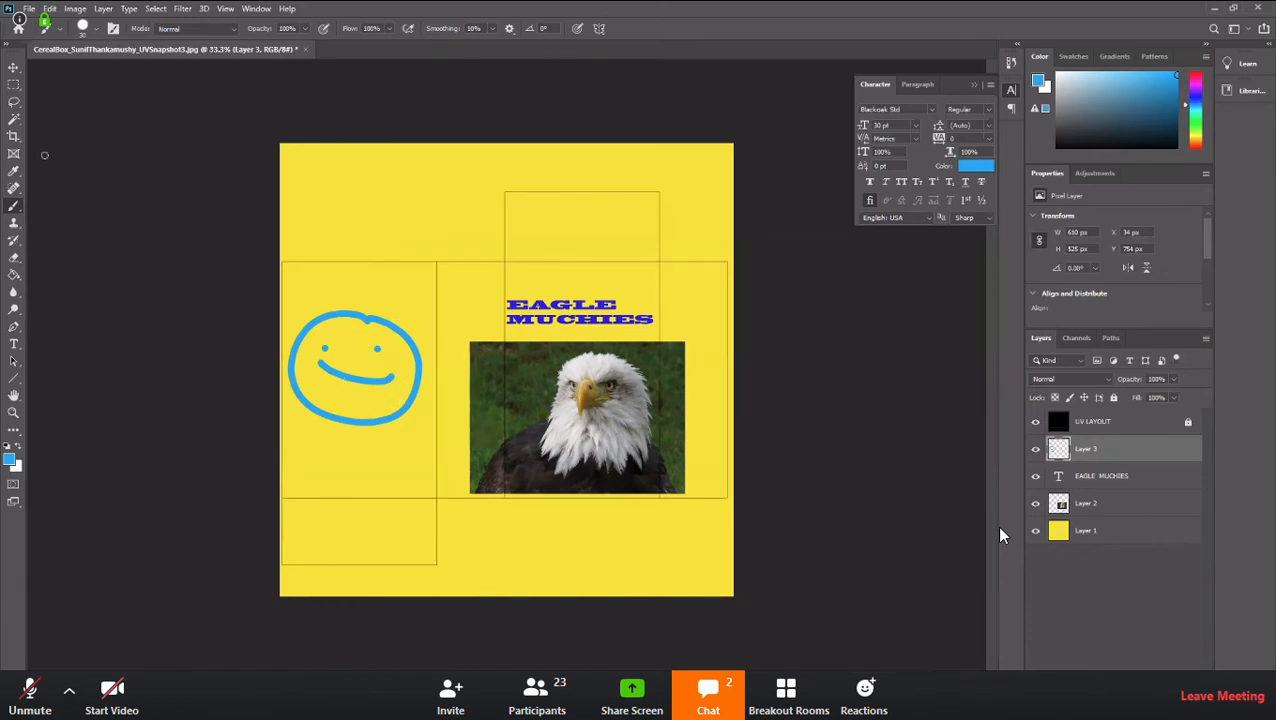
Try to resize the smiley face with Free Transform, undo the scaling and cancel the transform
{"action": "left_click", "coordinate": [13, 67]}
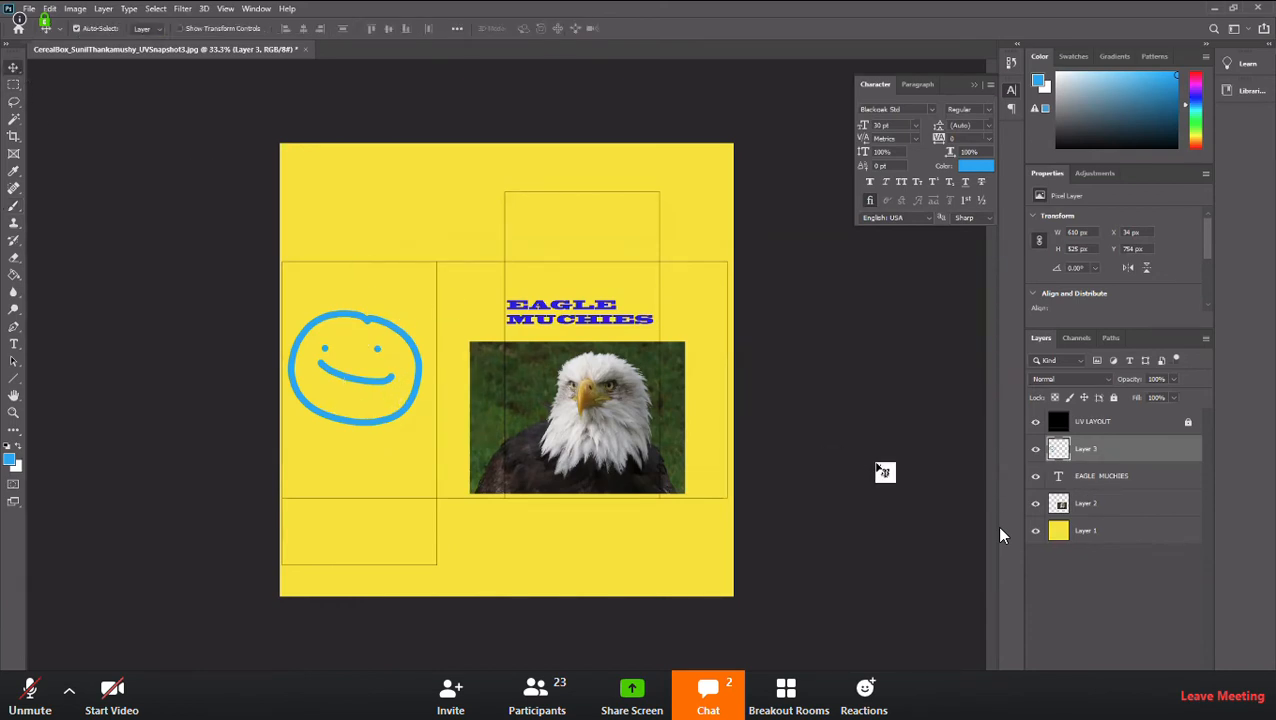
{"action": "key", "text": "ctrl+t"}
{"action": "left_click_drag", "start_coordinate": [354, 311], "coordinate": [386, 369]}
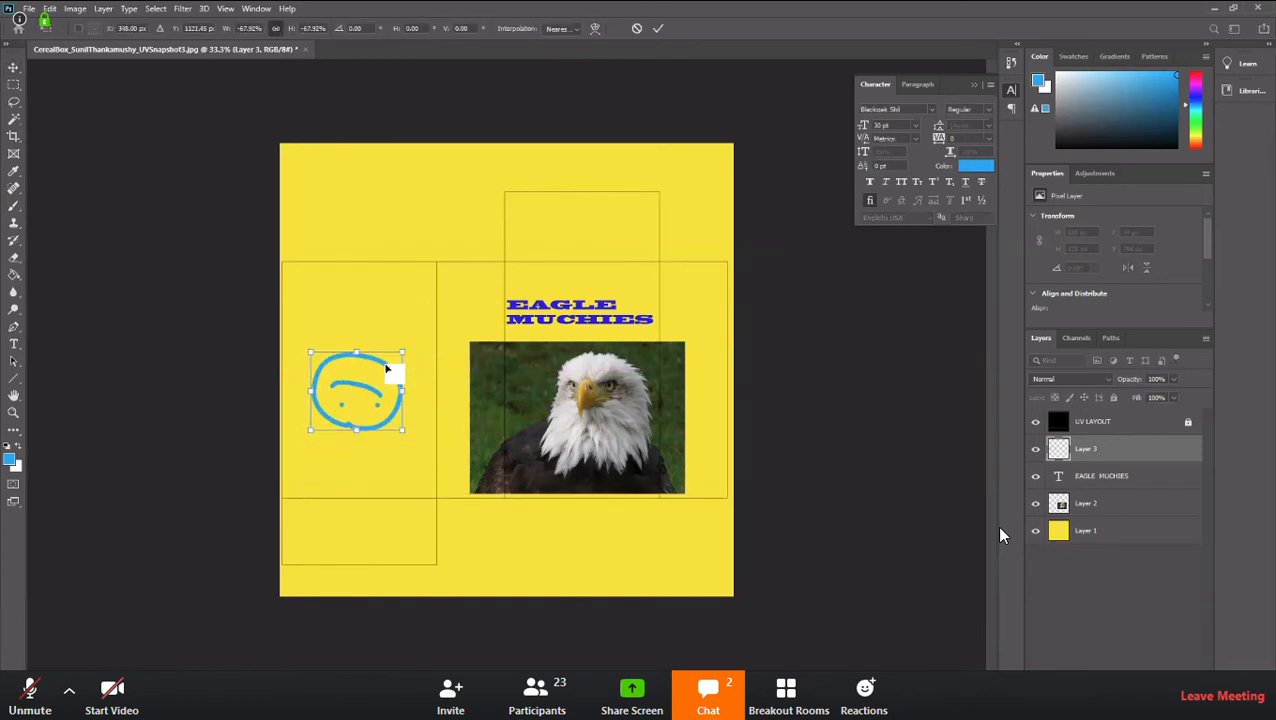
{"action": "key", "text": "ctrl+z"}
{"action": "key", "text": "ctrl+z"}
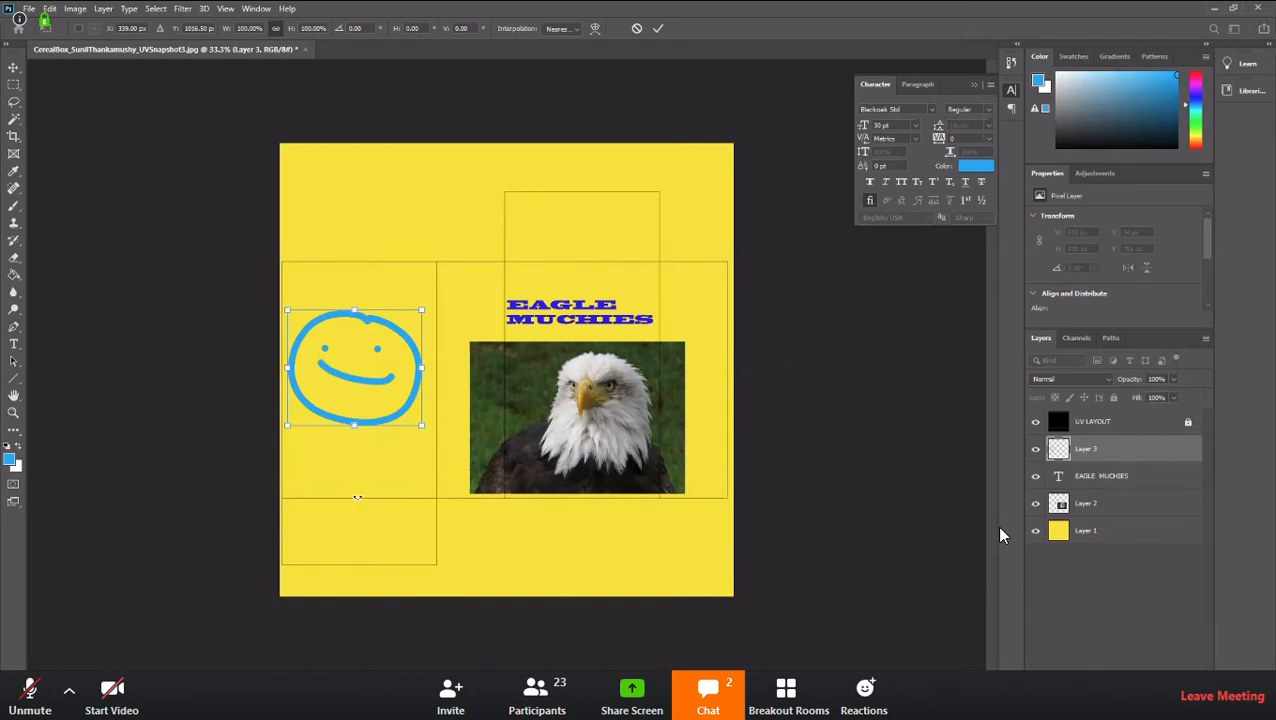
{"action": "key", "text": "Escape"}
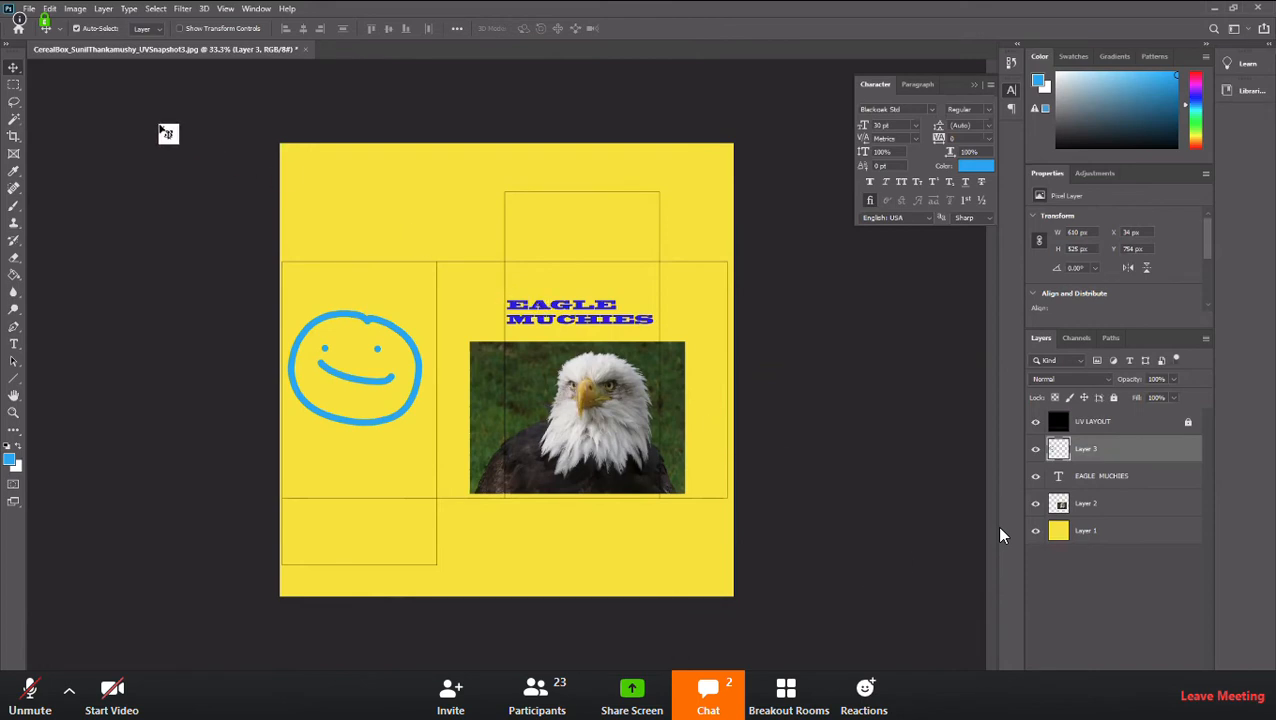
Save the document as a layered Photoshop file in the UV folder, replacing UVSnapshot3 in the file name with Texture
{"action": "left_click", "coordinate": [28, 9]}
{"action": "left_click", "coordinate": [50, 168]}
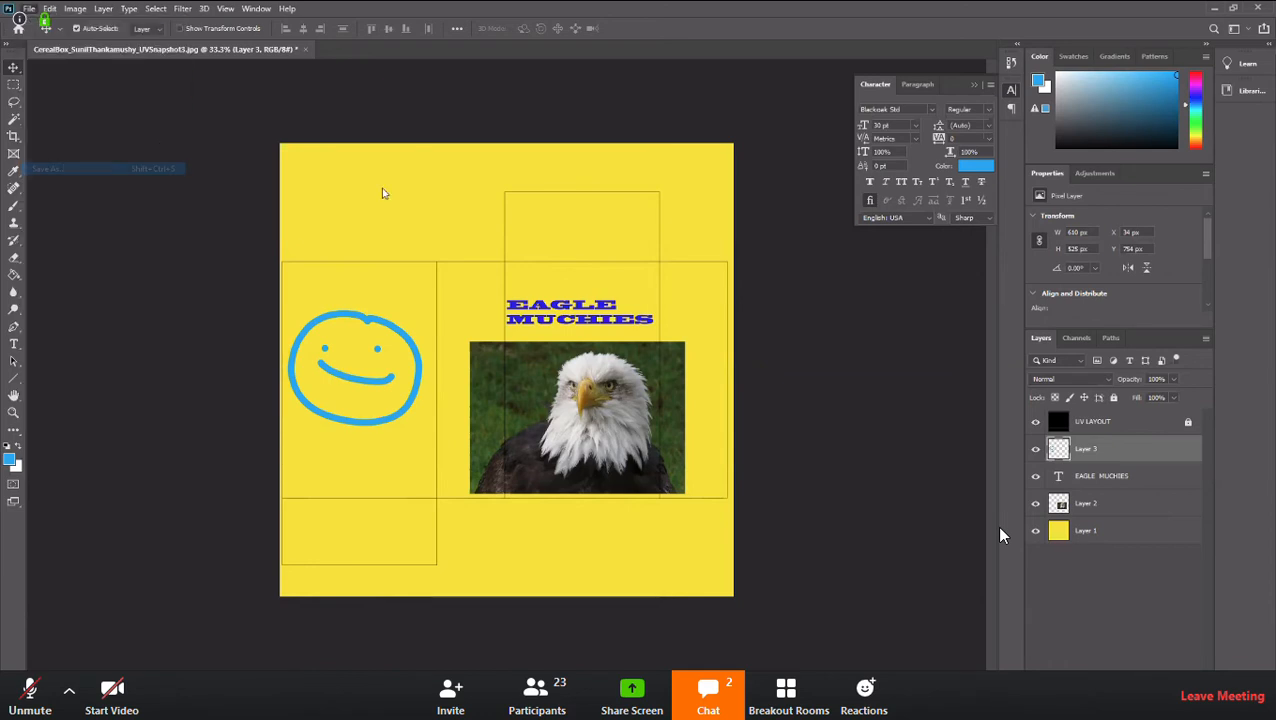
{"action": "left_click", "coordinate": [265, 292]}
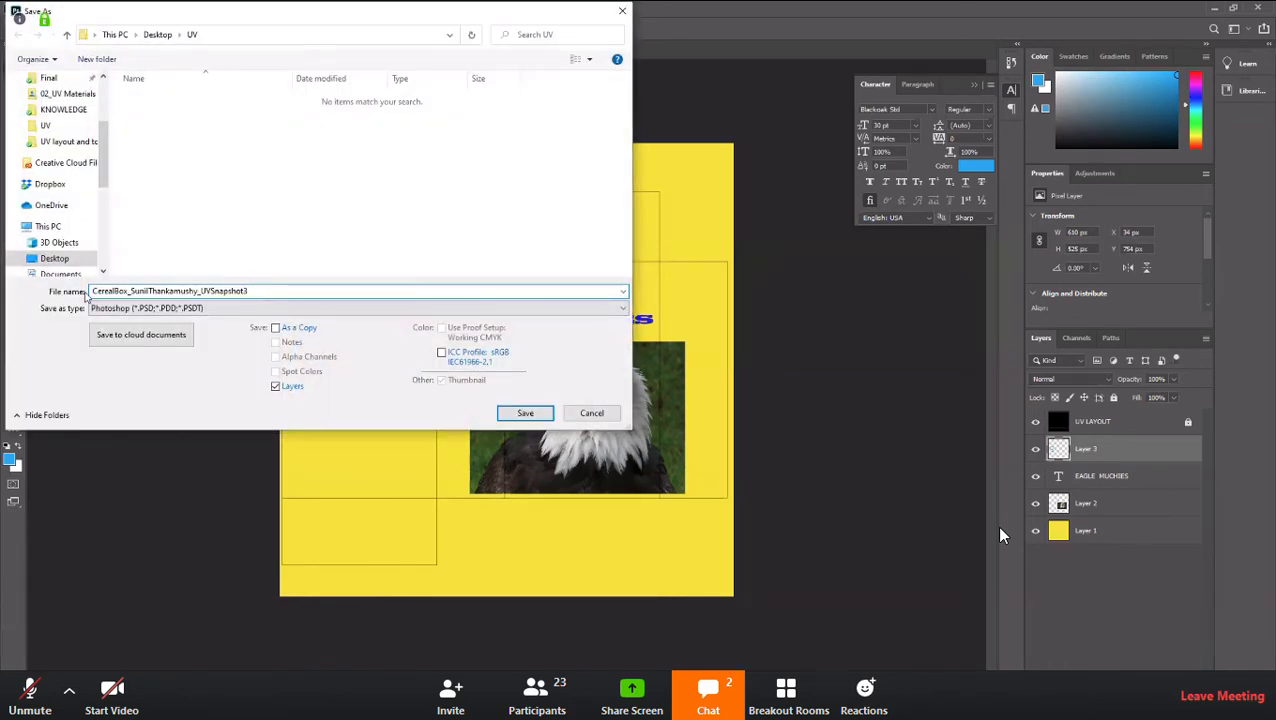
{"action": "left_click_drag", "start_coordinate": [203, 290], "coordinate": [291, 289]}
{"action": "type", "text": "Texture"}
{"action": "left_click", "coordinate": [525, 413]}
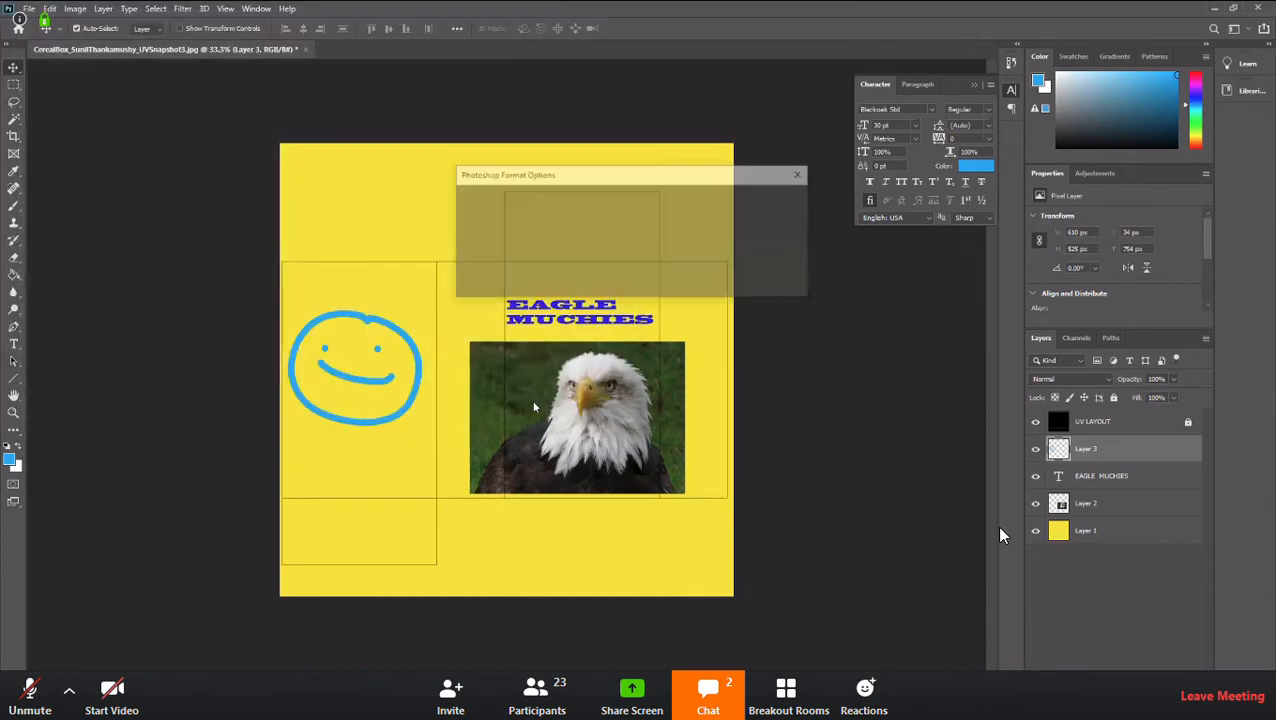
{"action": "left_click", "coordinate": [788, 204]}
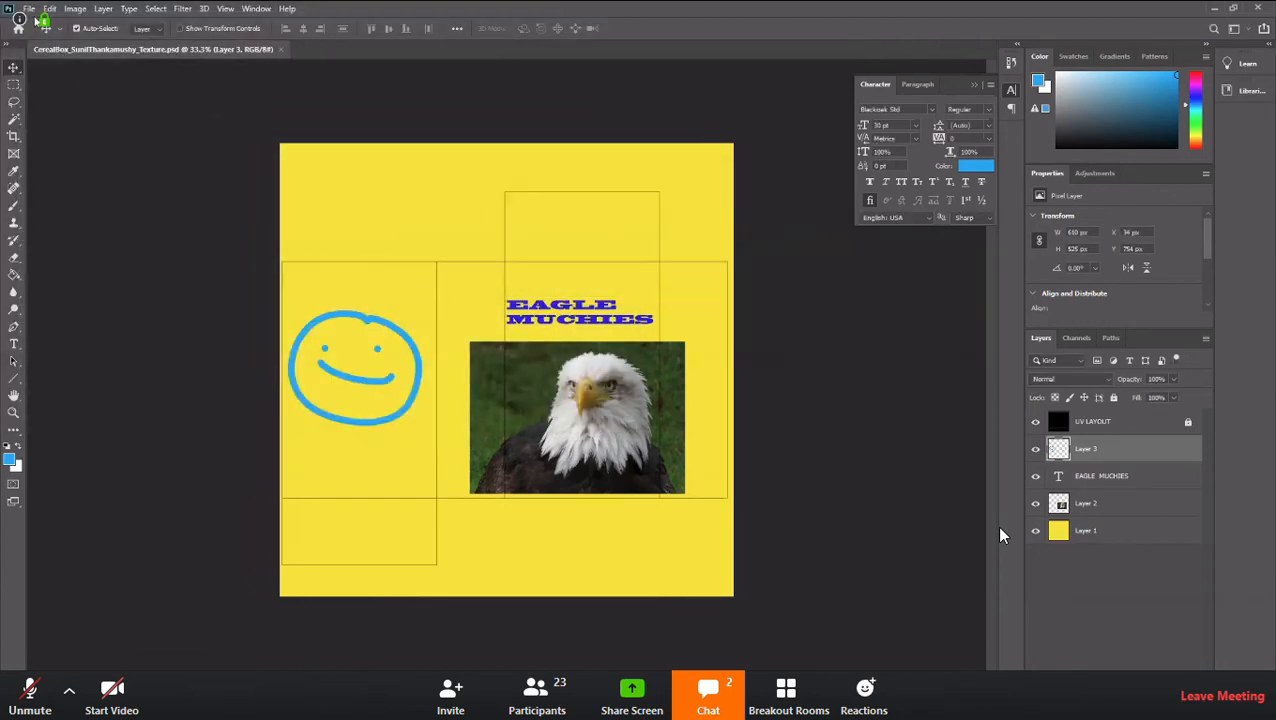
Save a JPEG copy of the texture in the UV folder under the same file name
{"action": "left_click", "coordinate": [32, 11]}
{"action": "left_click", "coordinate": [58, 169]}
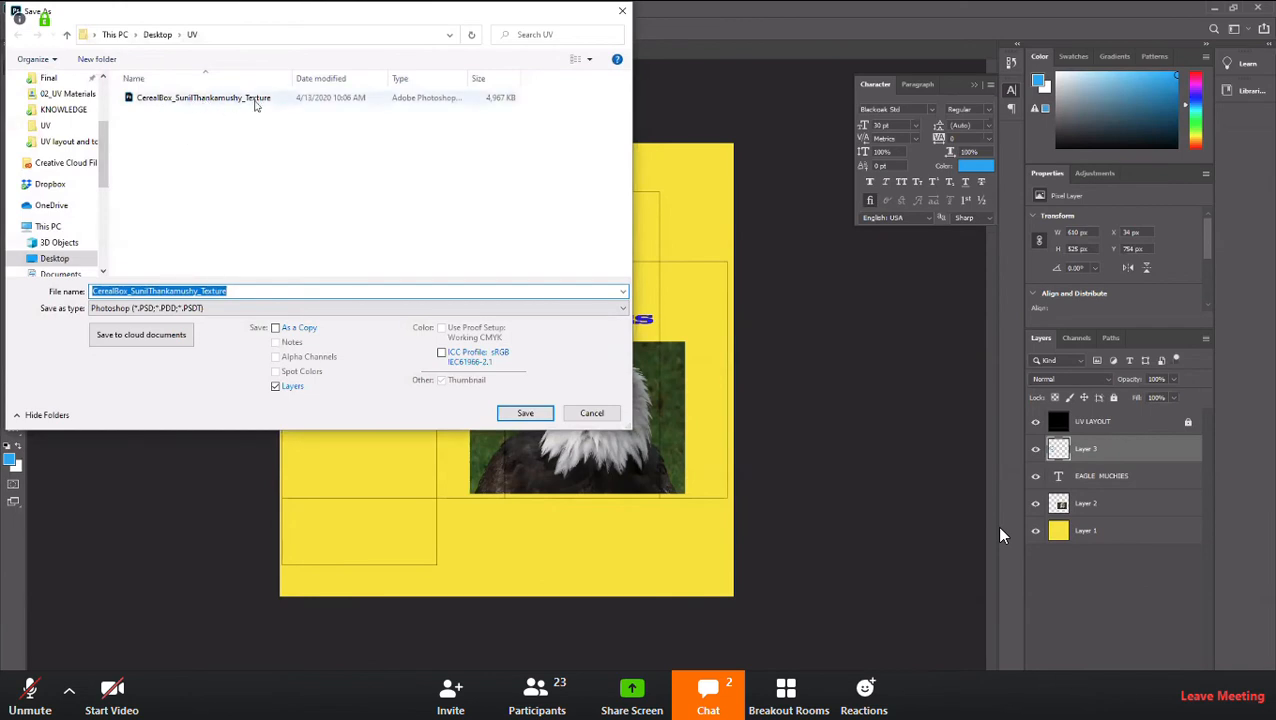
{"action": "left_click", "coordinate": [238, 291]}
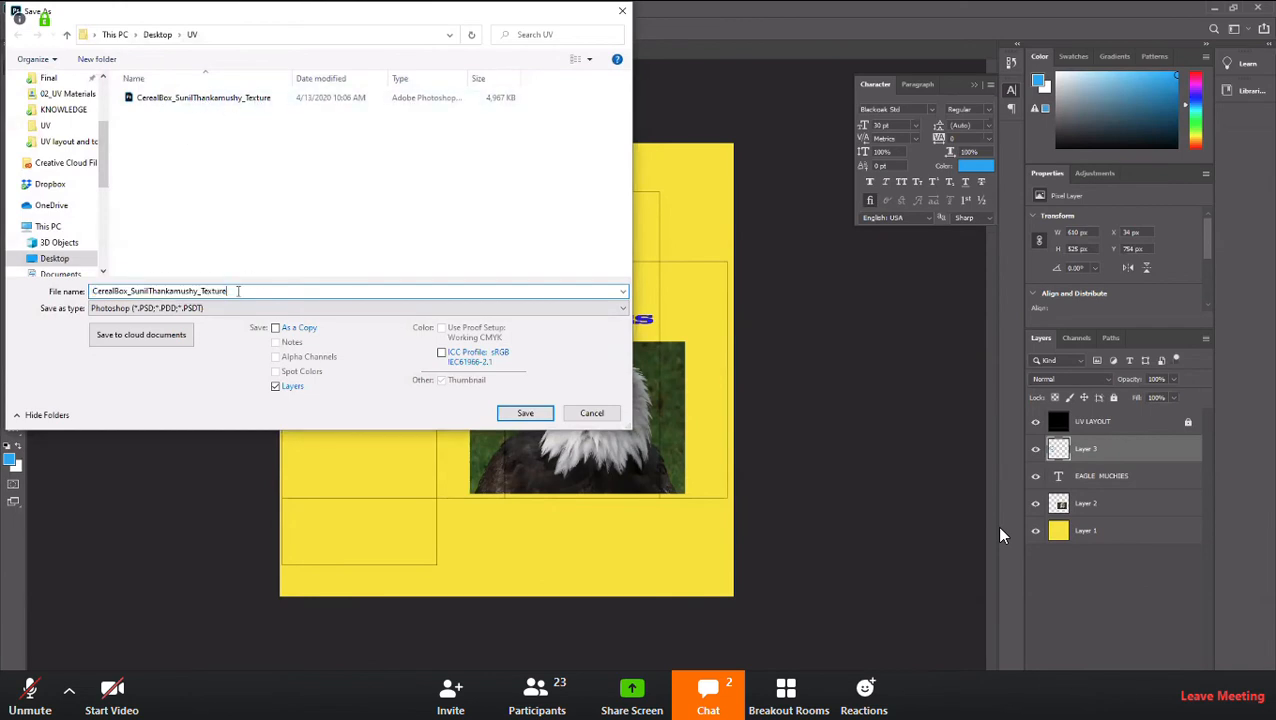
{"action": "left_click", "coordinate": [238, 307]}
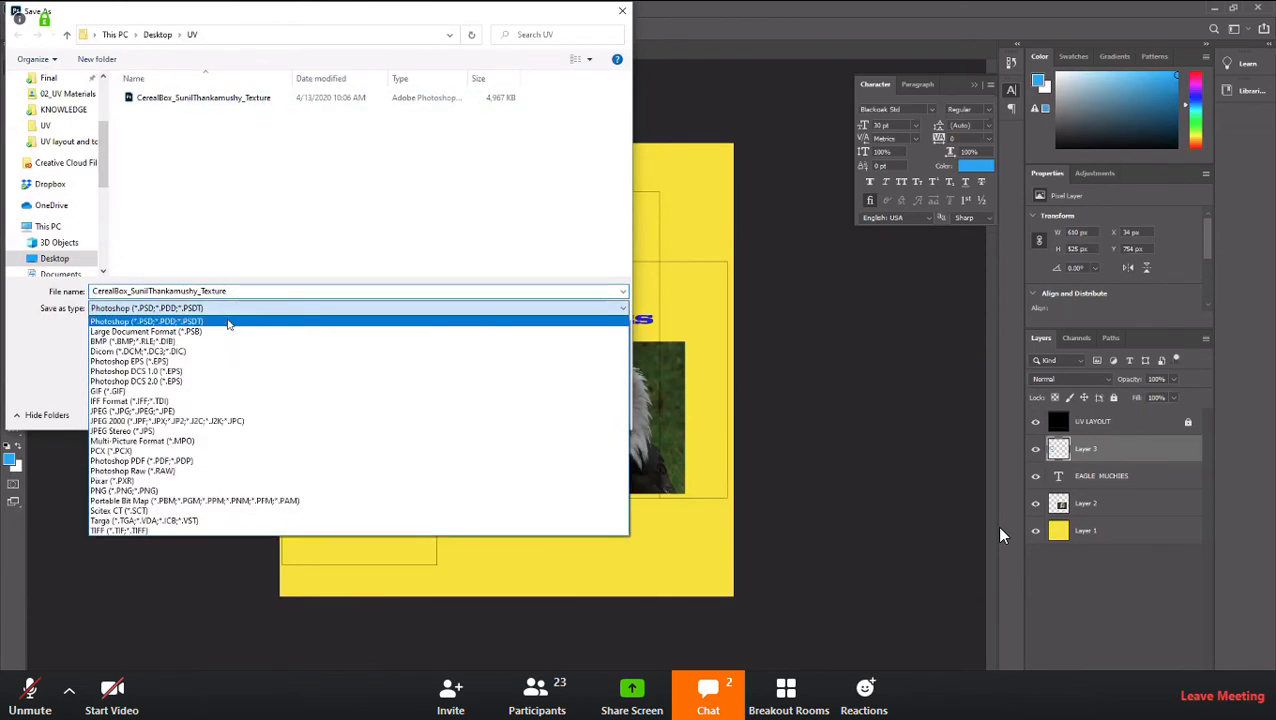
{"action": "left_click", "coordinate": [180, 410]}
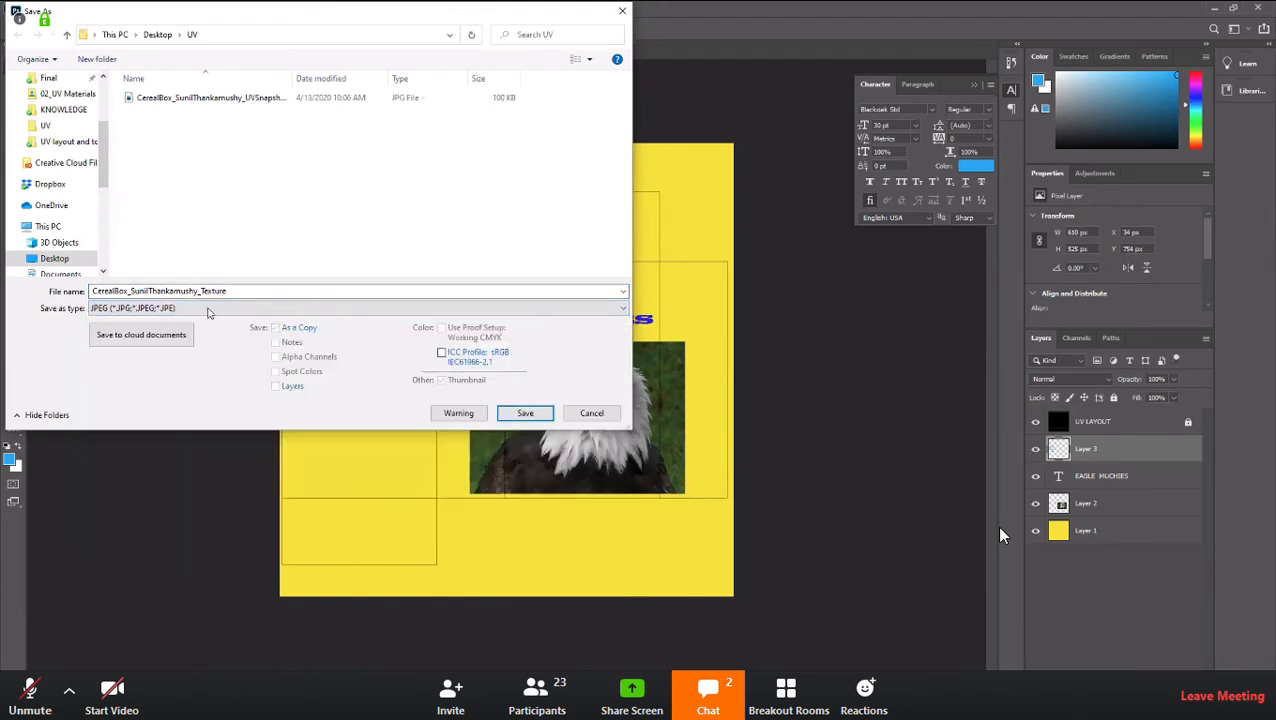
{"action": "left_click", "coordinate": [533, 418]}
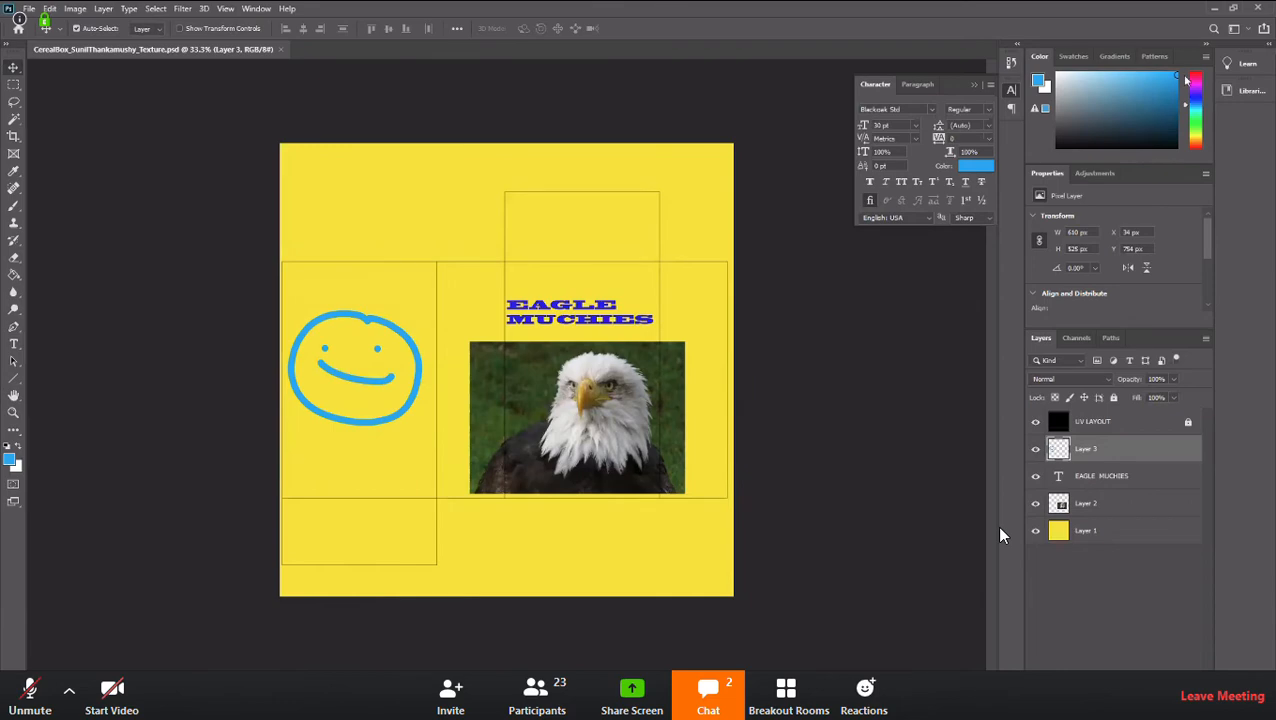
Switch to Maya, check the saved texture files in the UV folder, and return to the Maya scene
{"action": "left_click", "coordinate": [1214, 9]}
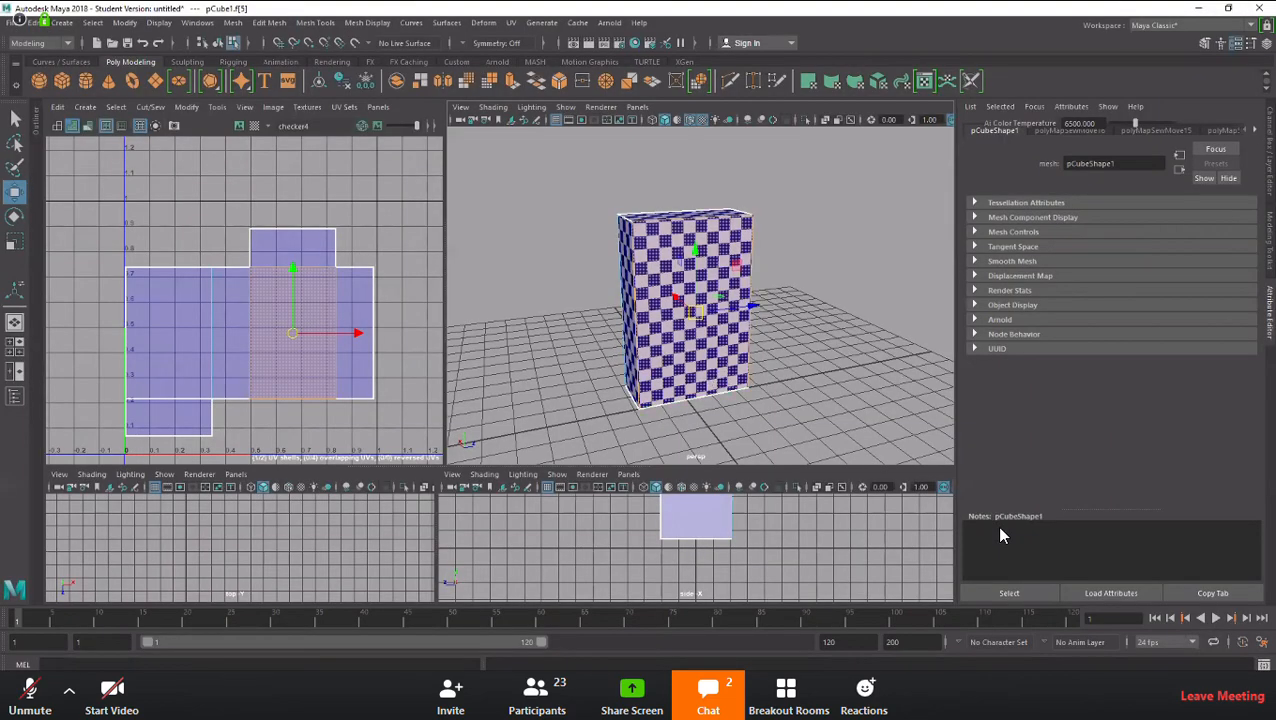
{"action": "key", "text": "alt+Tab"}
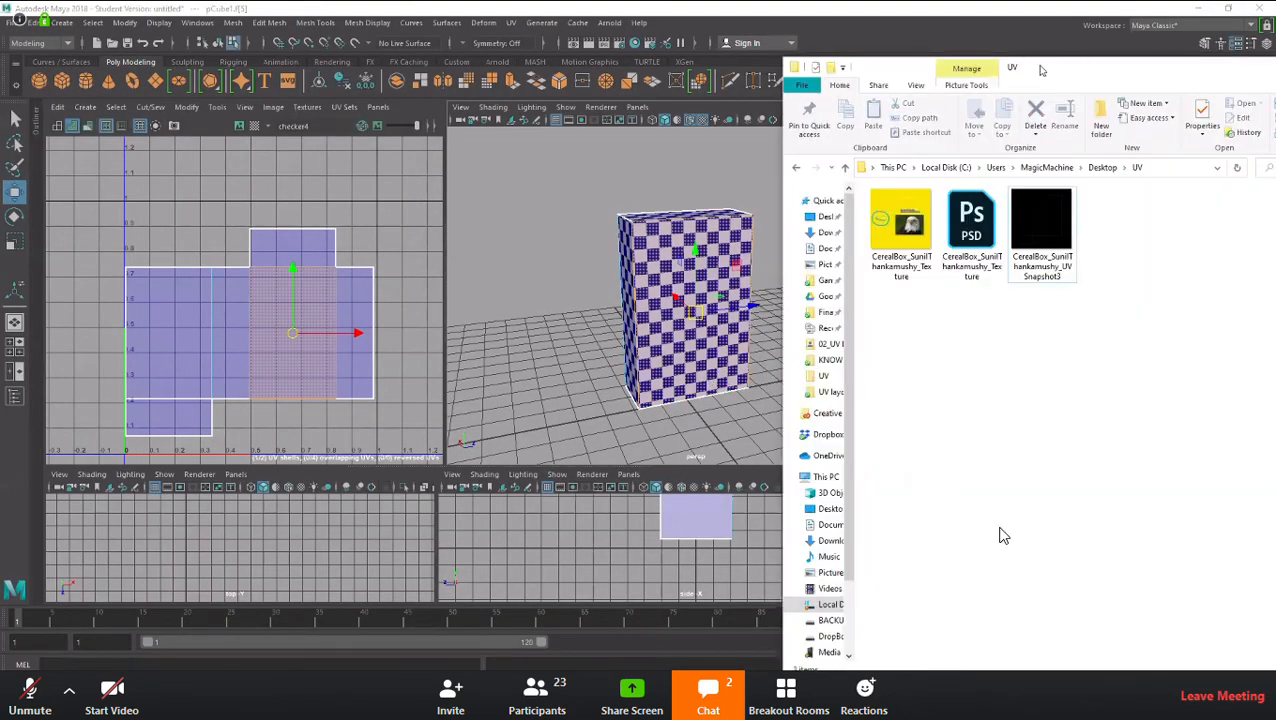
{"action": "left_click_drag", "start_coordinate": [1042, 68], "coordinate": [1078, 66]}
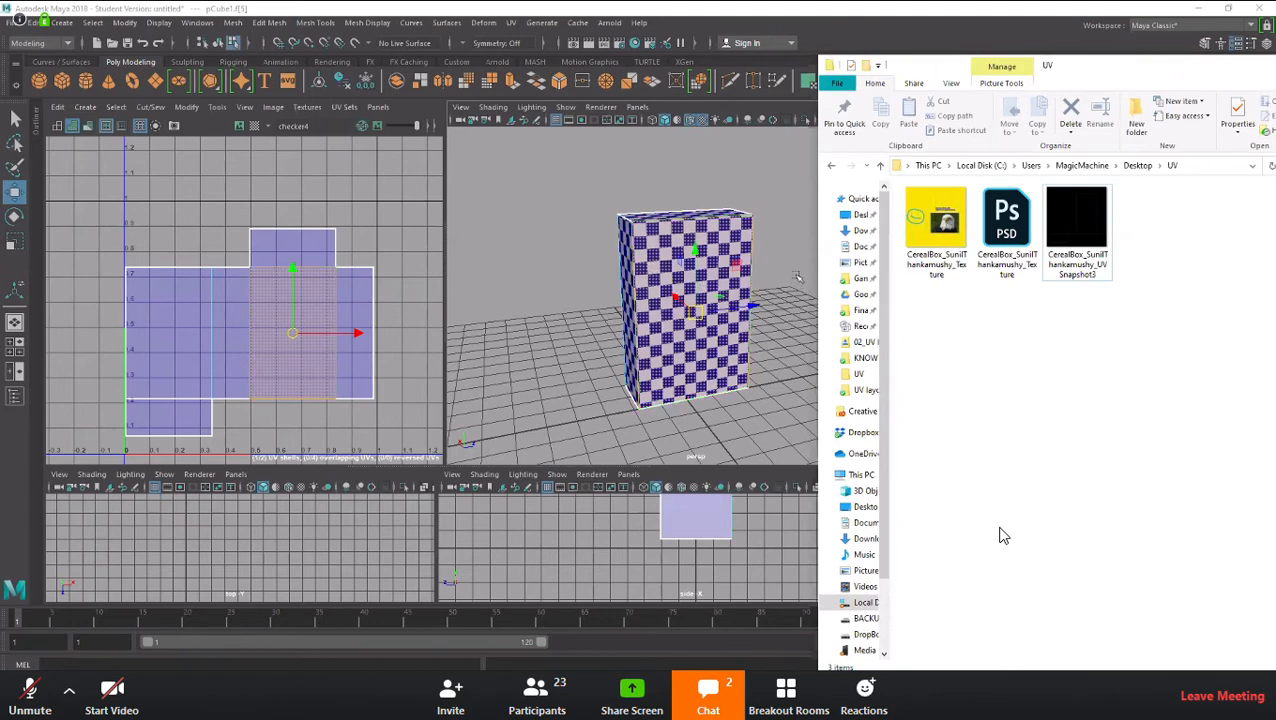
{"action": "left_click", "coordinate": [482, 357]}
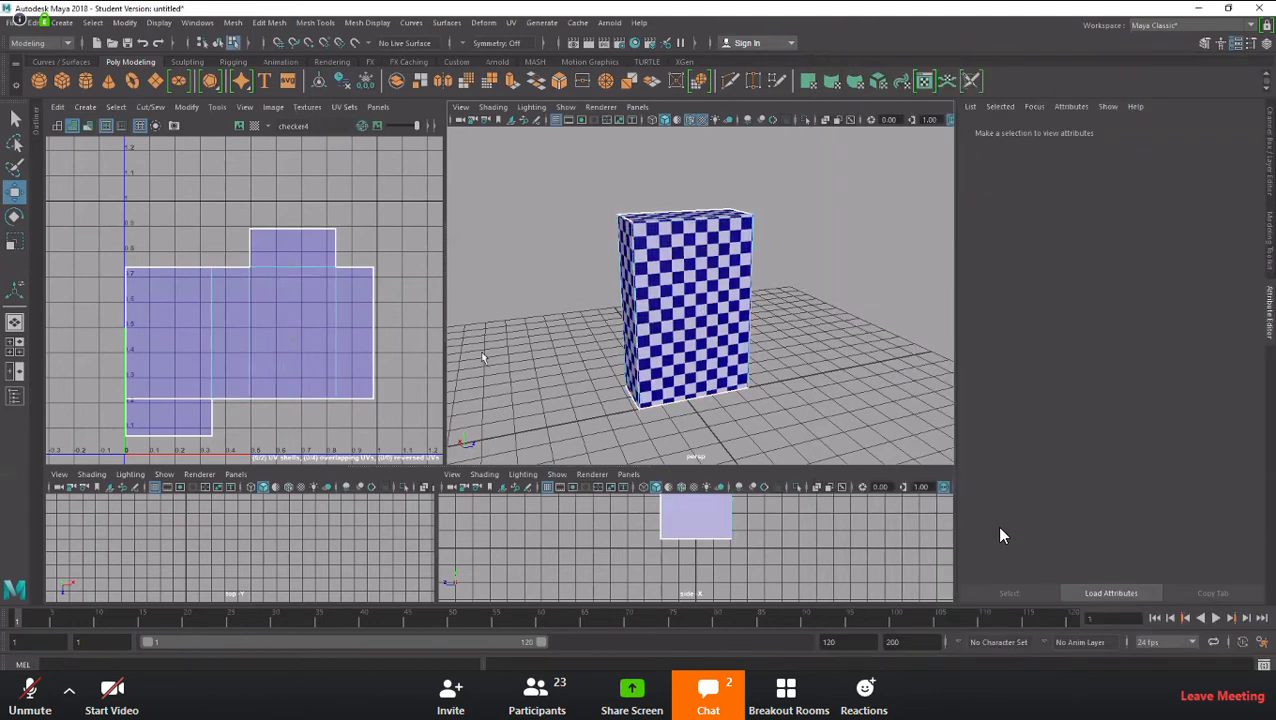
Replace the UV Editor view with the Hypershade
{"action": "left_click", "coordinate": [377, 107]}
{"action": "mouse_move", "coordinate": [396, 201]}
{"action": "mouse_move", "coordinate": [402, 178]}
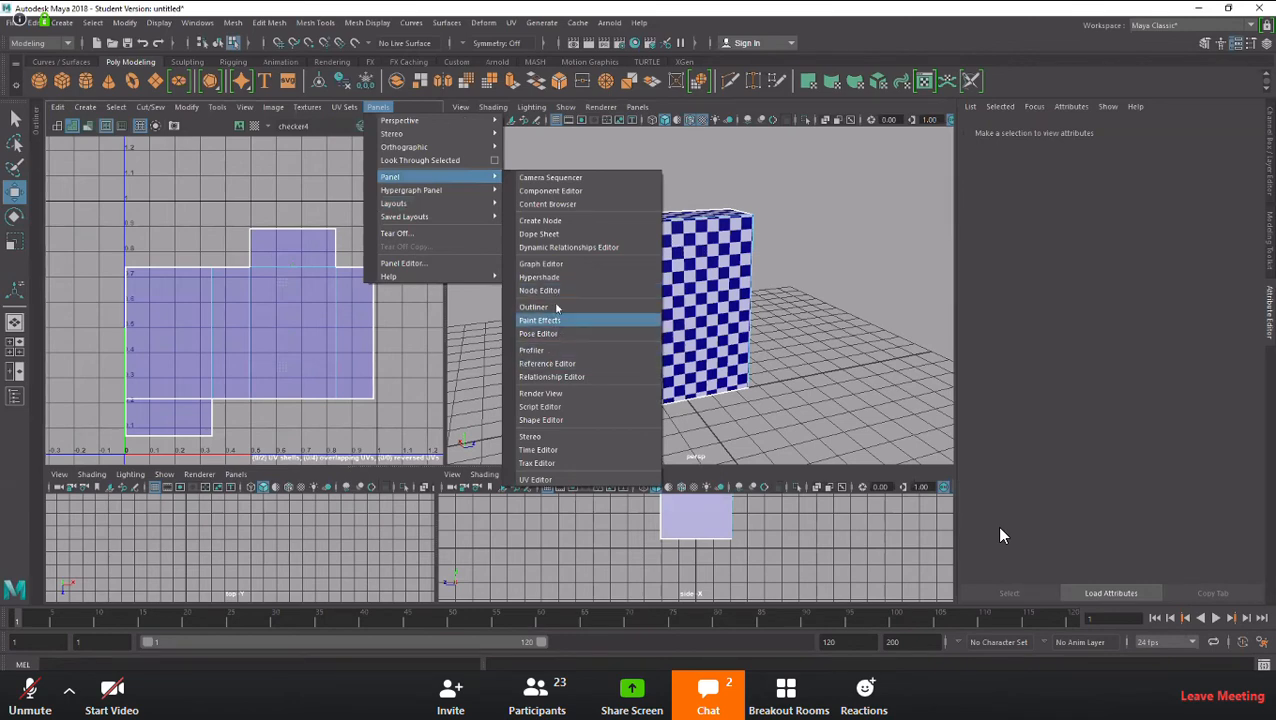
{"action": "mouse_move", "coordinate": [443, 191]}
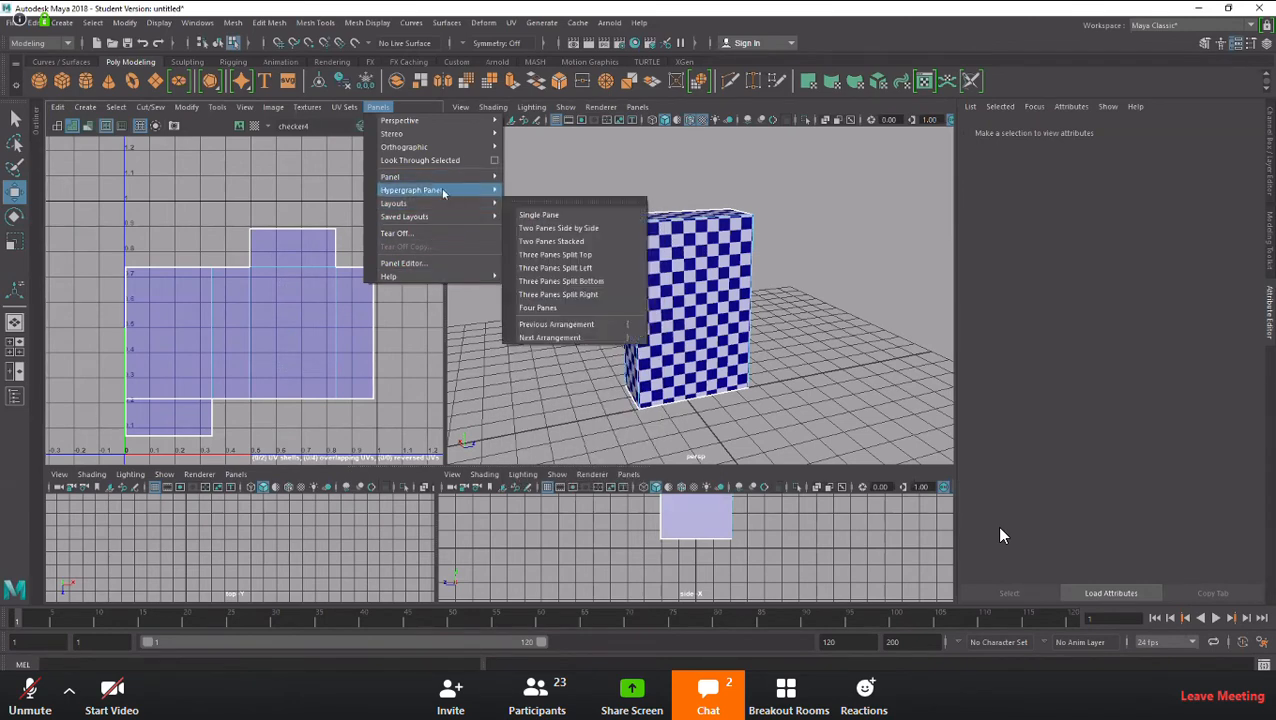
{"action": "left_click", "coordinate": [547, 281]}
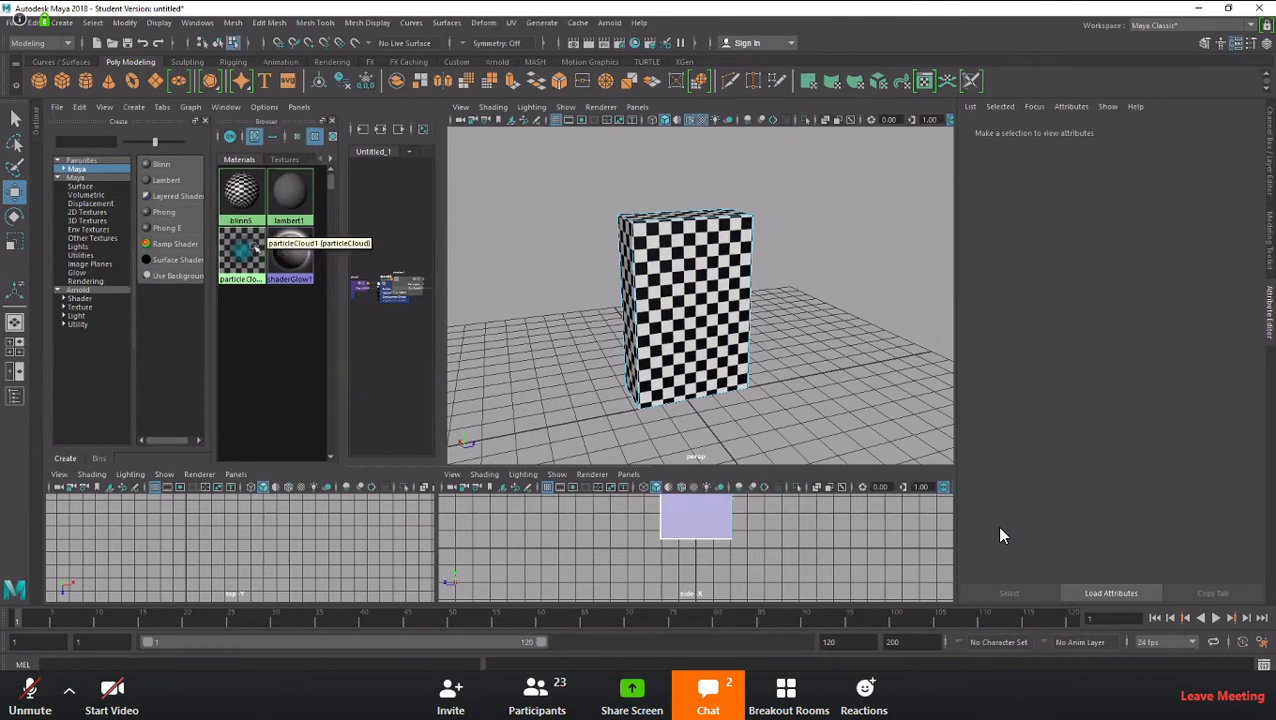
Create a Phong material and apply it to the cereal box in the perspective view
{"action": "left_click", "coordinate": [161, 212]}
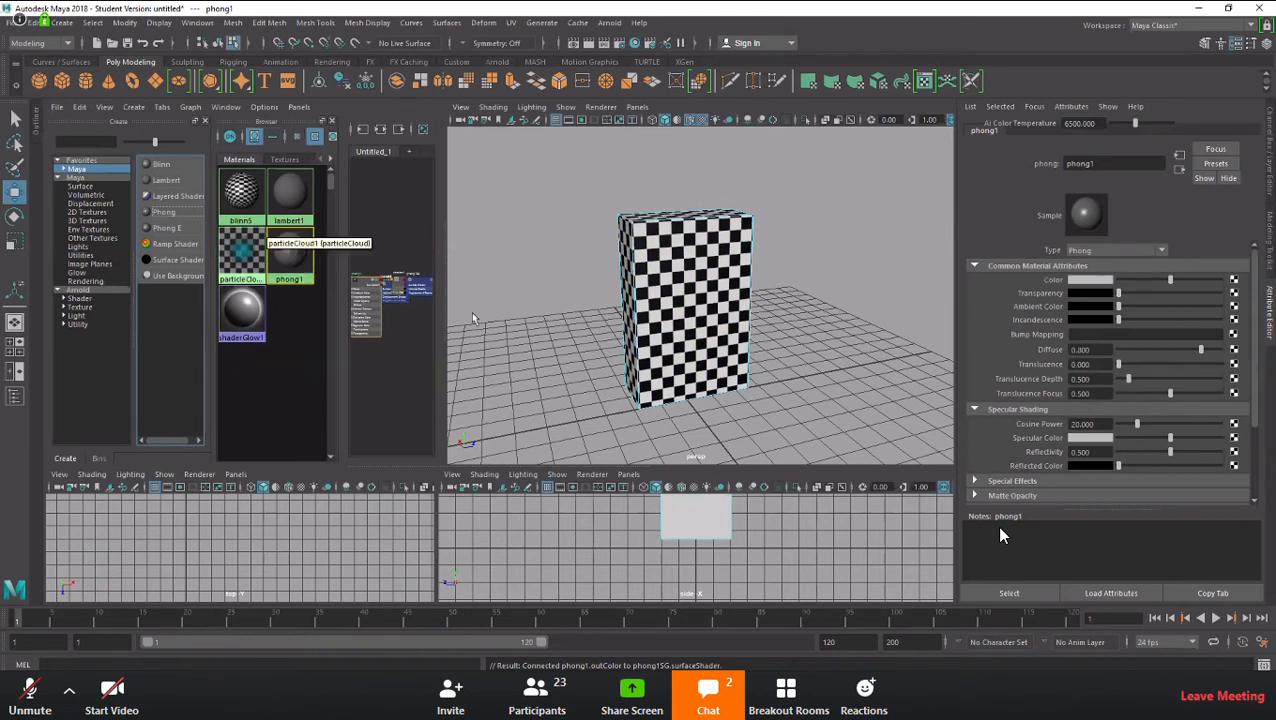
{"action": "middle_click_drag", "start_coordinate": [640, 305], "coordinate": [640, 302]}
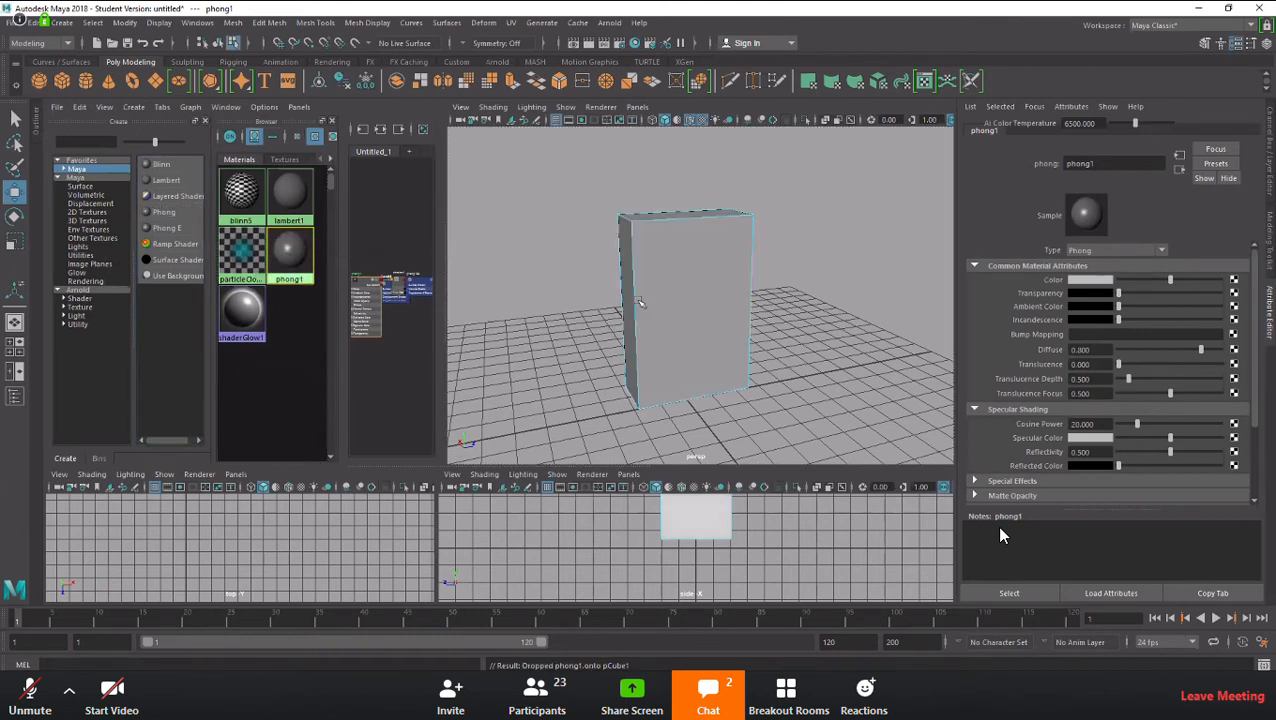
{"action": "left_click_drag", "start_coordinate": [625, 364], "coordinate": [675, 358], "text": "alt"}
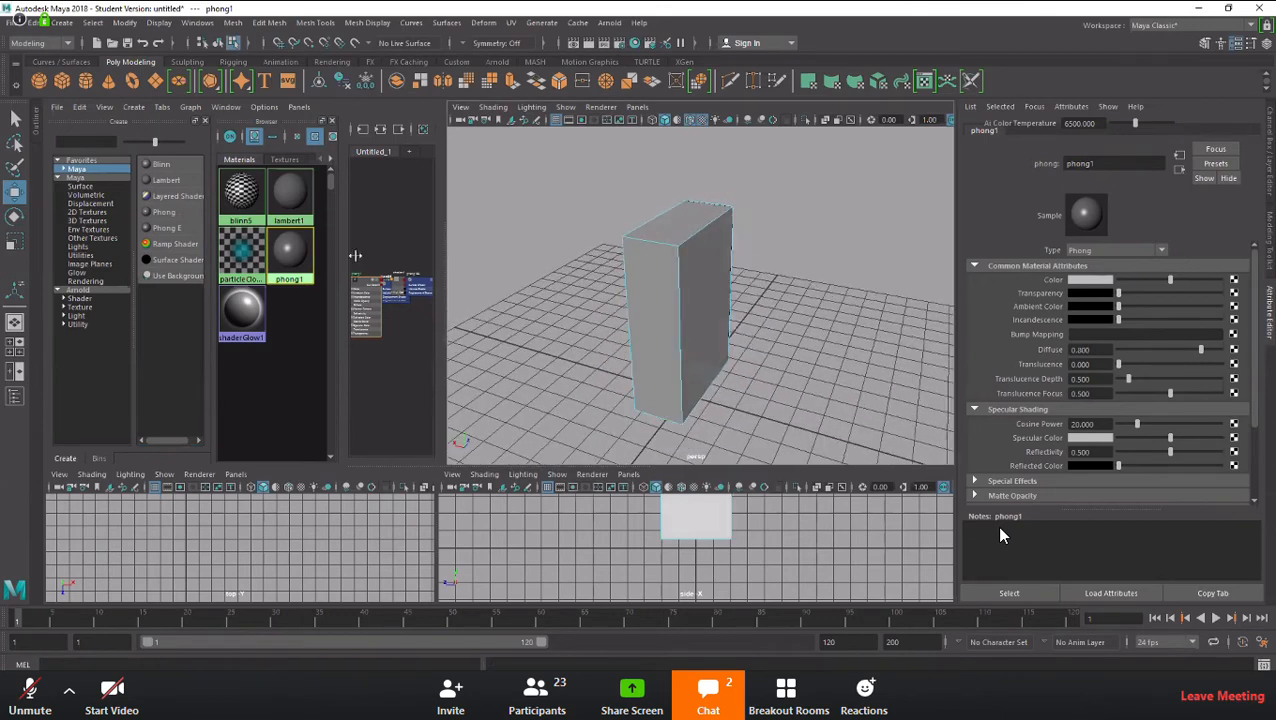
Select the whole cereal box as an object and assign the new Phong material to it again
{"action": "right_click_drag", "start_coordinate": [671, 285], "coordinate": [718, 262]}
{"action": "right_click", "coordinate": [297, 248]}
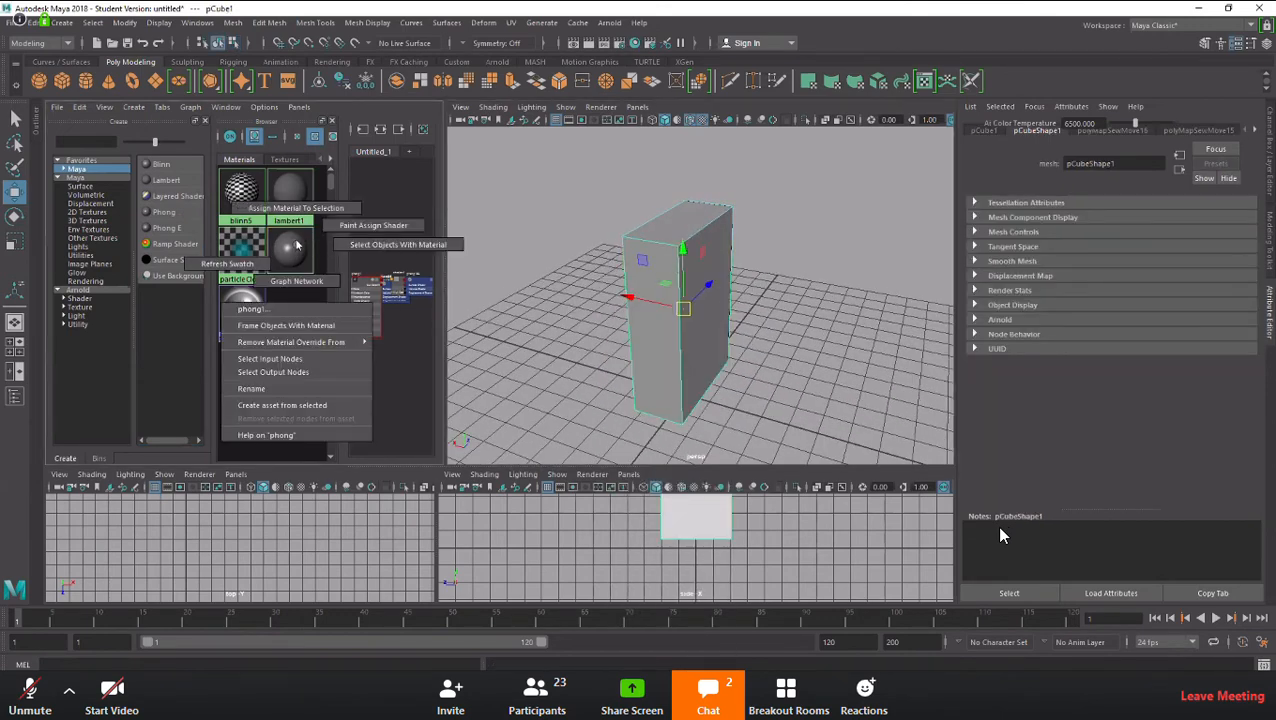
{"action": "left_click", "coordinate": [299, 208]}
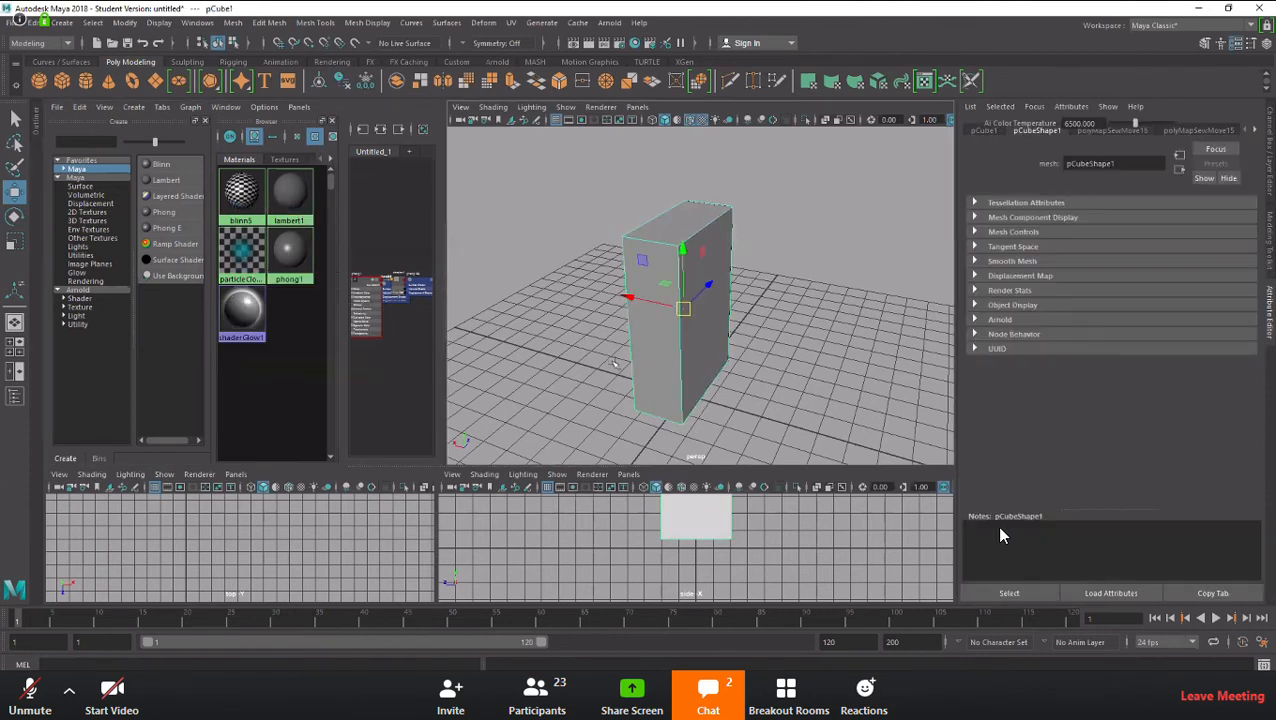
{"action": "middle_click_drag", "start_coordinate": [287, 250], "coordinate": [650, 308]}
{"action": "middle_click_drag", "start_coordinate": [238, 198], "coordinate": [640, 404]}
{"action": "left_click_drag", "start_coordinate": [590, 406], "coordinate": [668, 404], "text": "alt"}
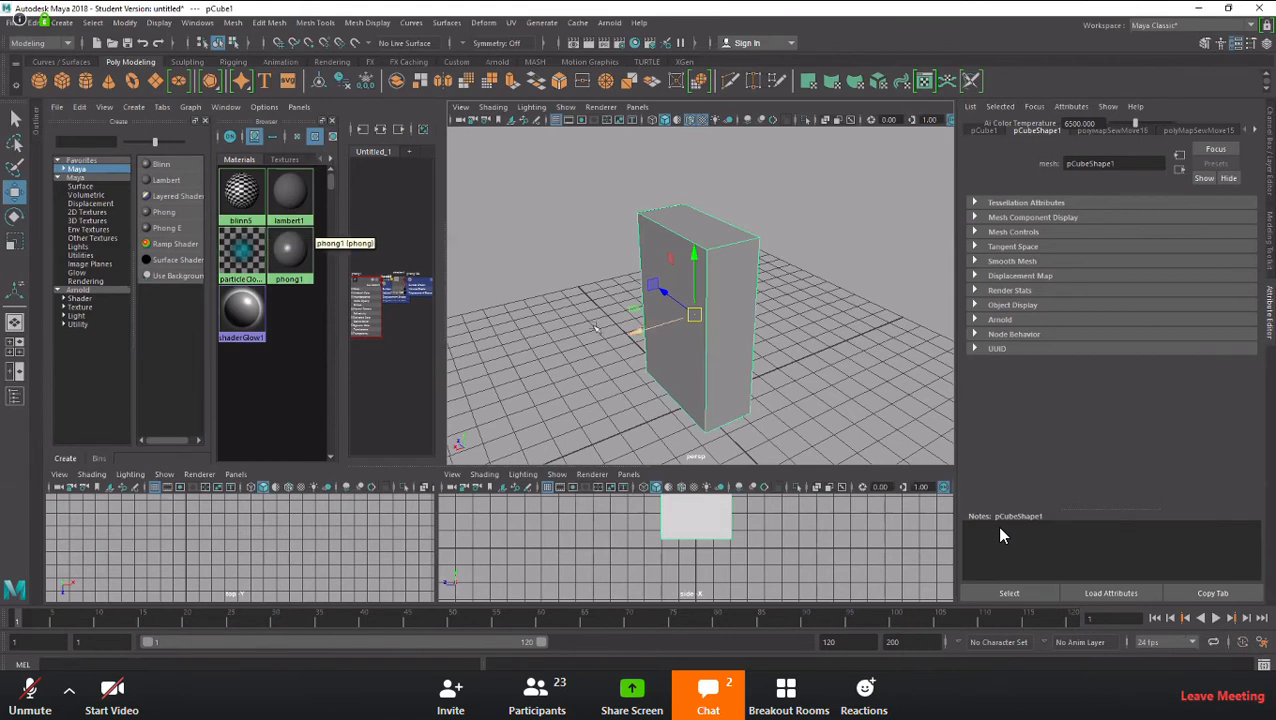
Connect a File texture node to the Color attribute of the phong1 material
{"action": "left_click", "coordinate": [290, 262]}
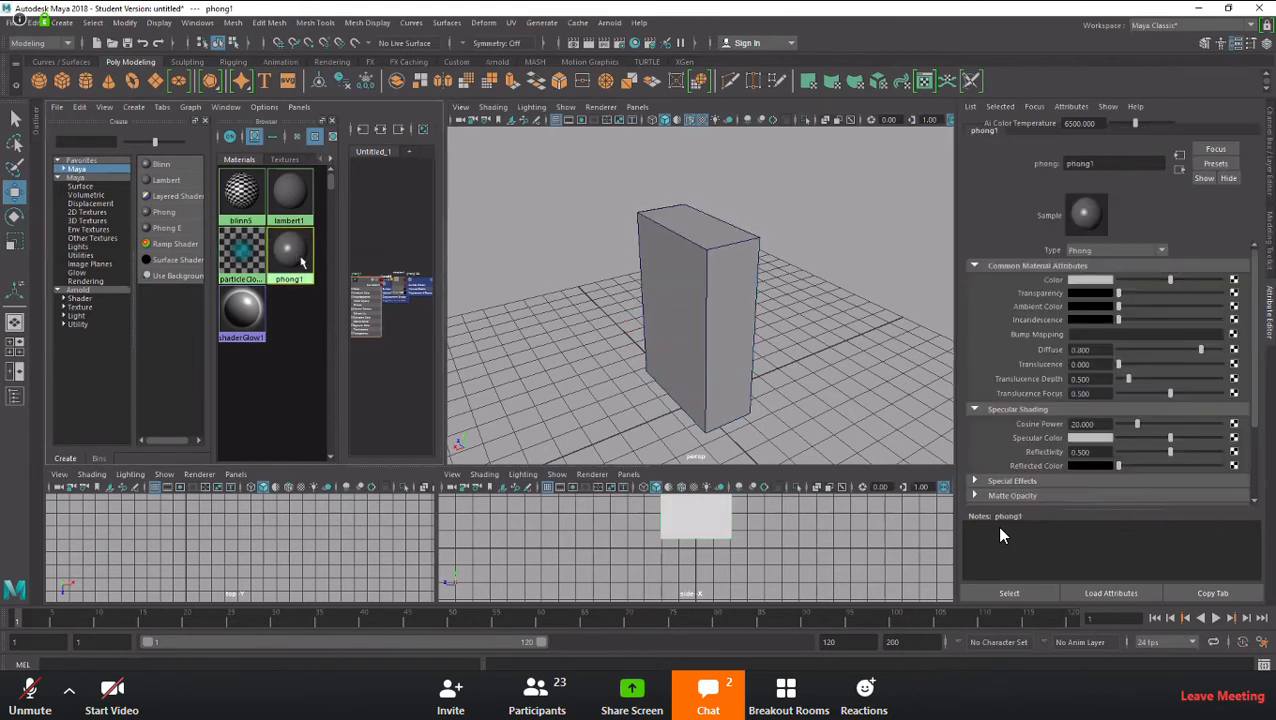
{"action": "left_click", "coordinate": [1234, 280]}
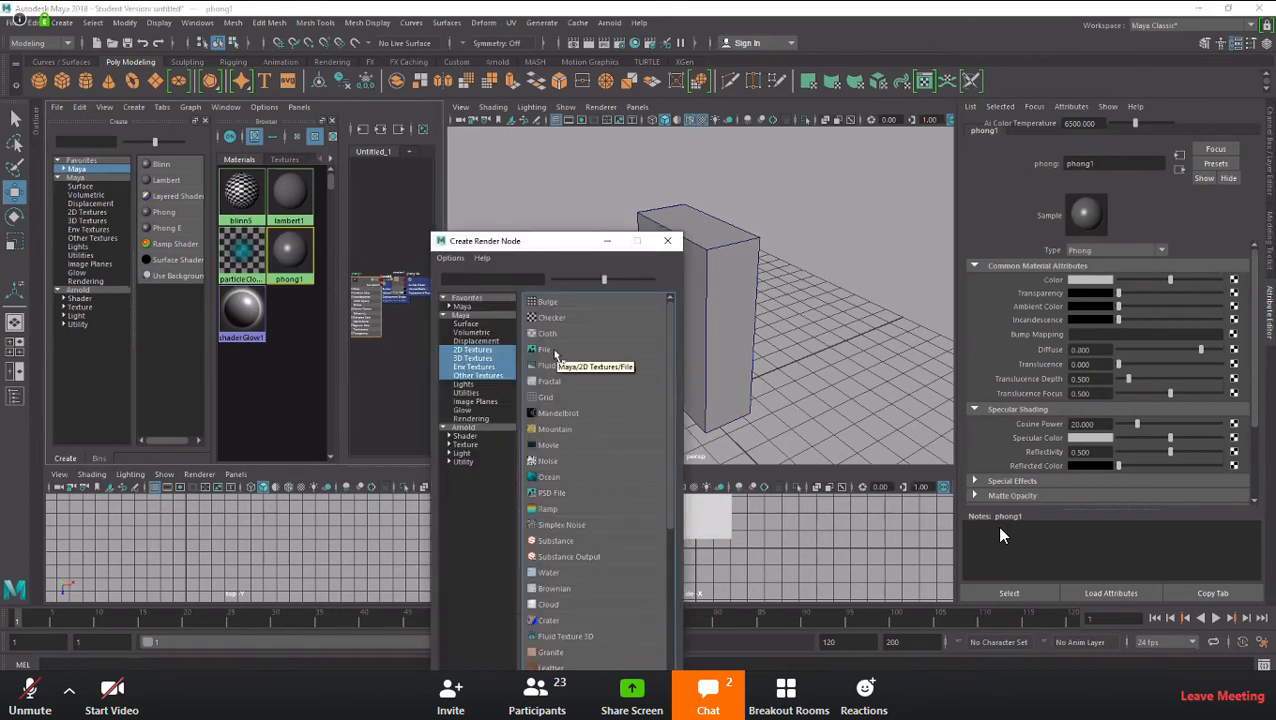
{"action": "left_click", "coordinate": [555, 352]}
Copy the UV folder's path from File Explorer and load the cereal box texture JPEG from that folder into the file node
{"action": "key", "text": "alt+Tab"}
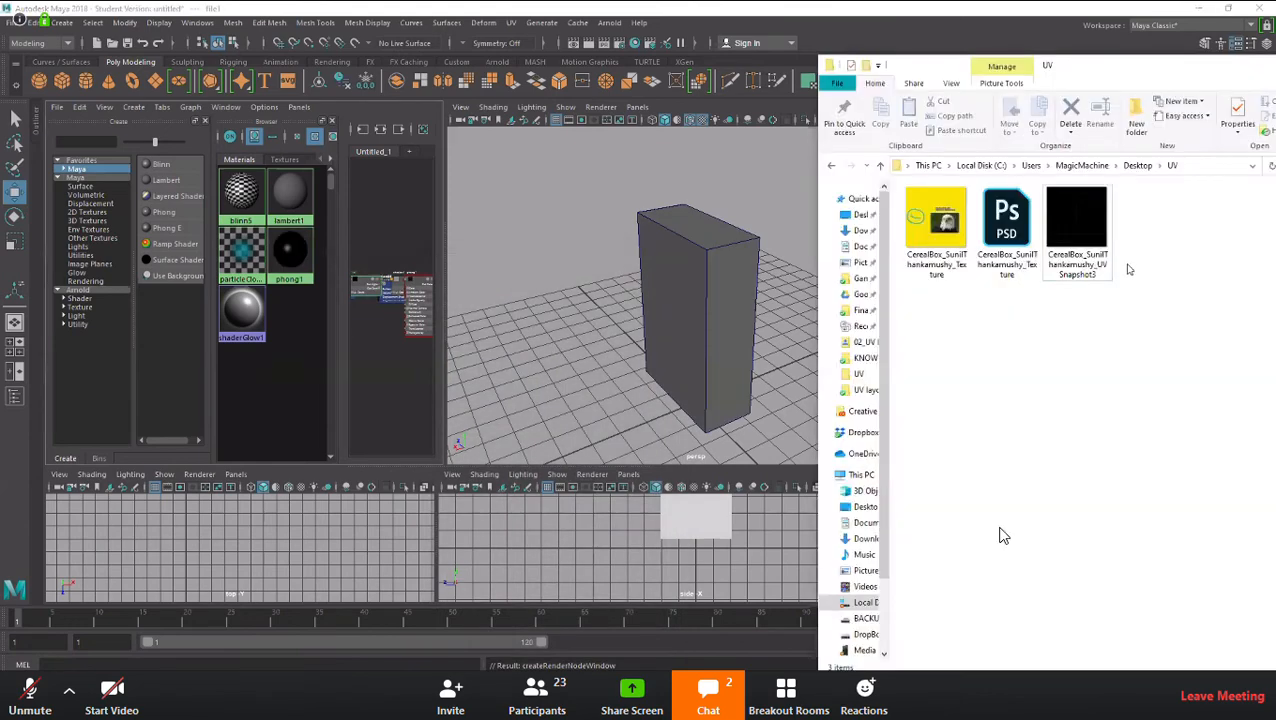
{"action": "left_click", "coordinate": [1193, 168]}
{"action": "key", "text": "ctrl+c"}
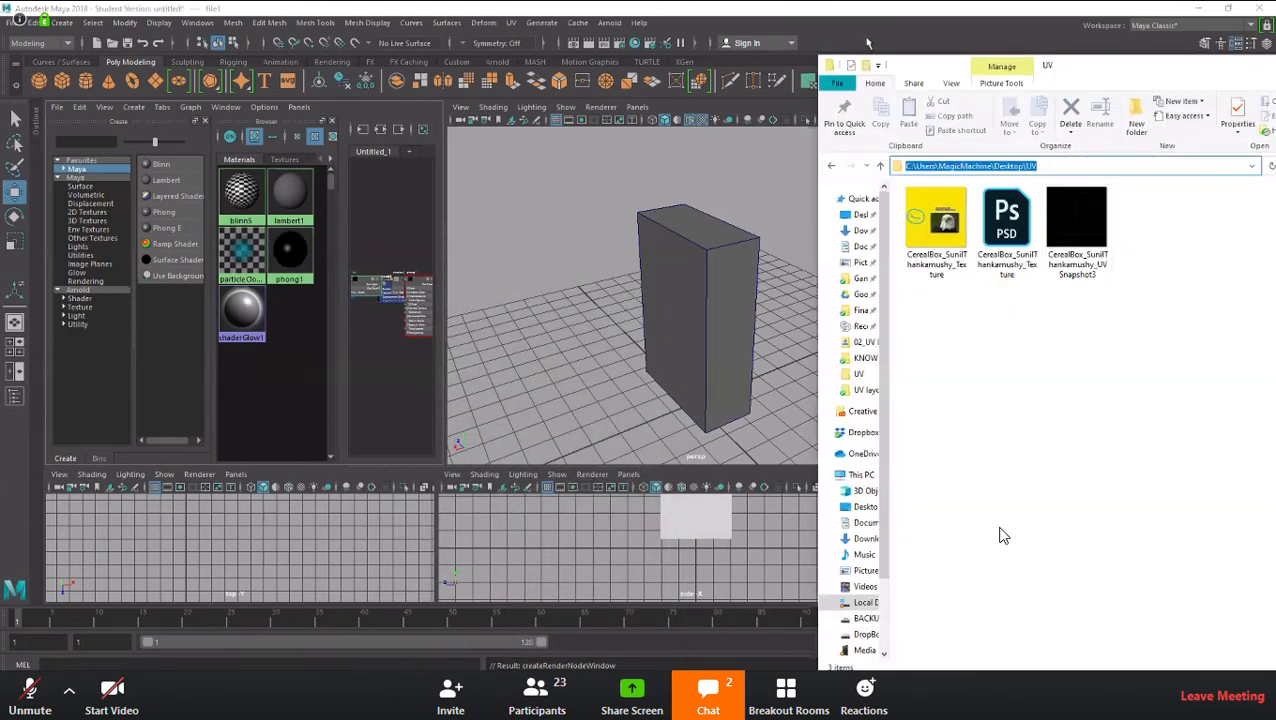
{"action": "key", "text": "alt+Tab"}
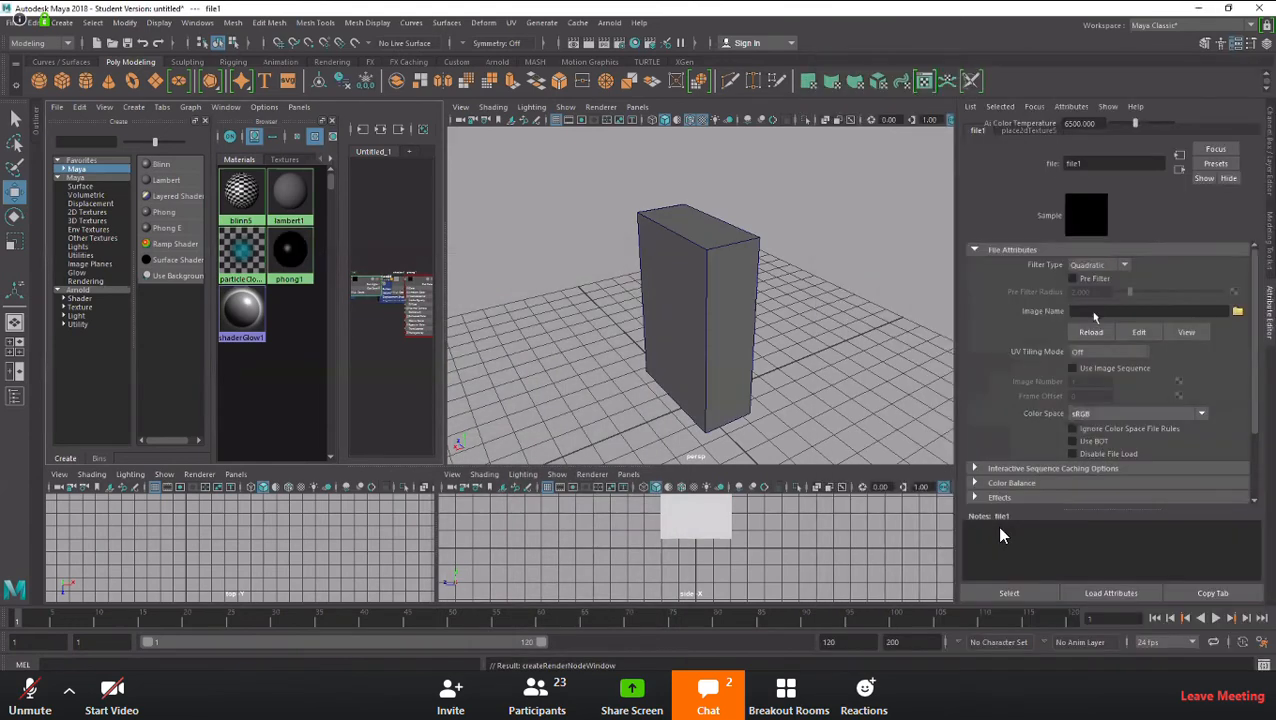
{"action": "left_click", "coordinate": [1238, 313]}
{"action": "key", "text": "ctrl+v"}
{"action": "key", "text": "Return"}
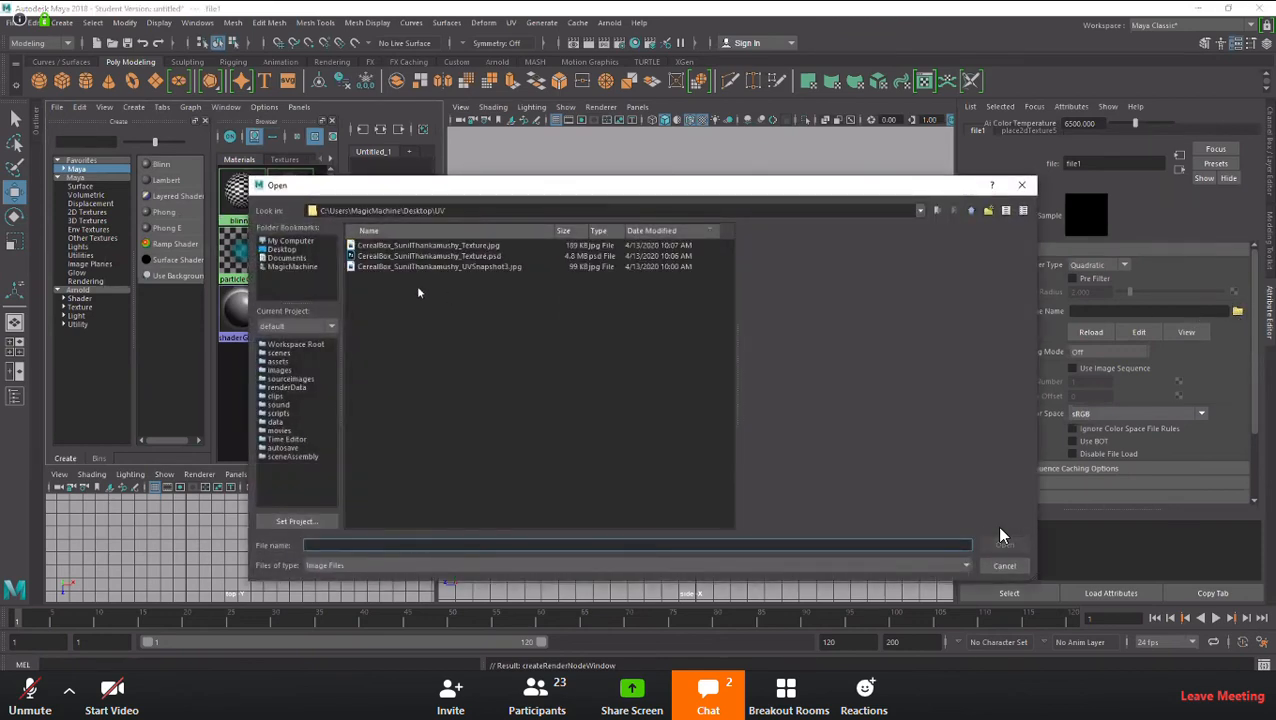
{"action": "left_click", "coordinate": [458, 246]}
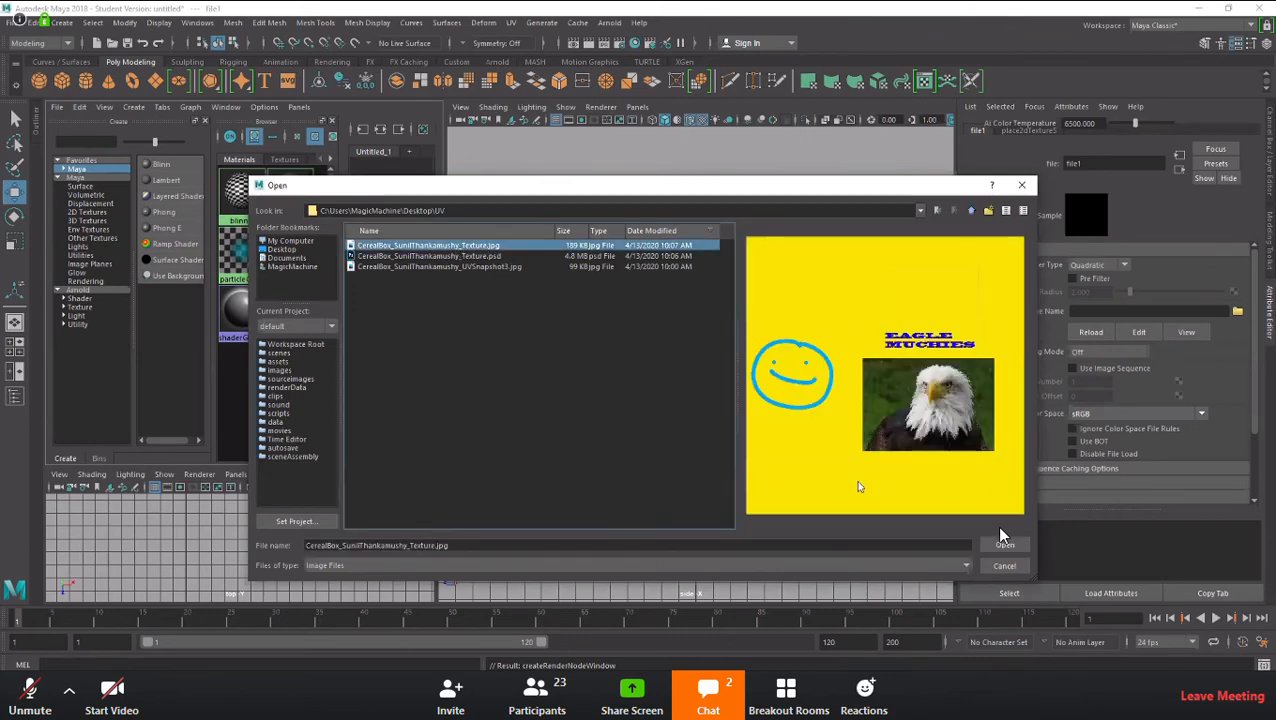
{"action": "left_click", "coordinate": [1002, 541]}
Inspect the front of the textured box and compare it with the texture layout in Photoshop, returning to Maya
{"action": "left_click_drag", "start_coordinate": [828, 424], "coordinate": [765, 406], "text": "alt"}
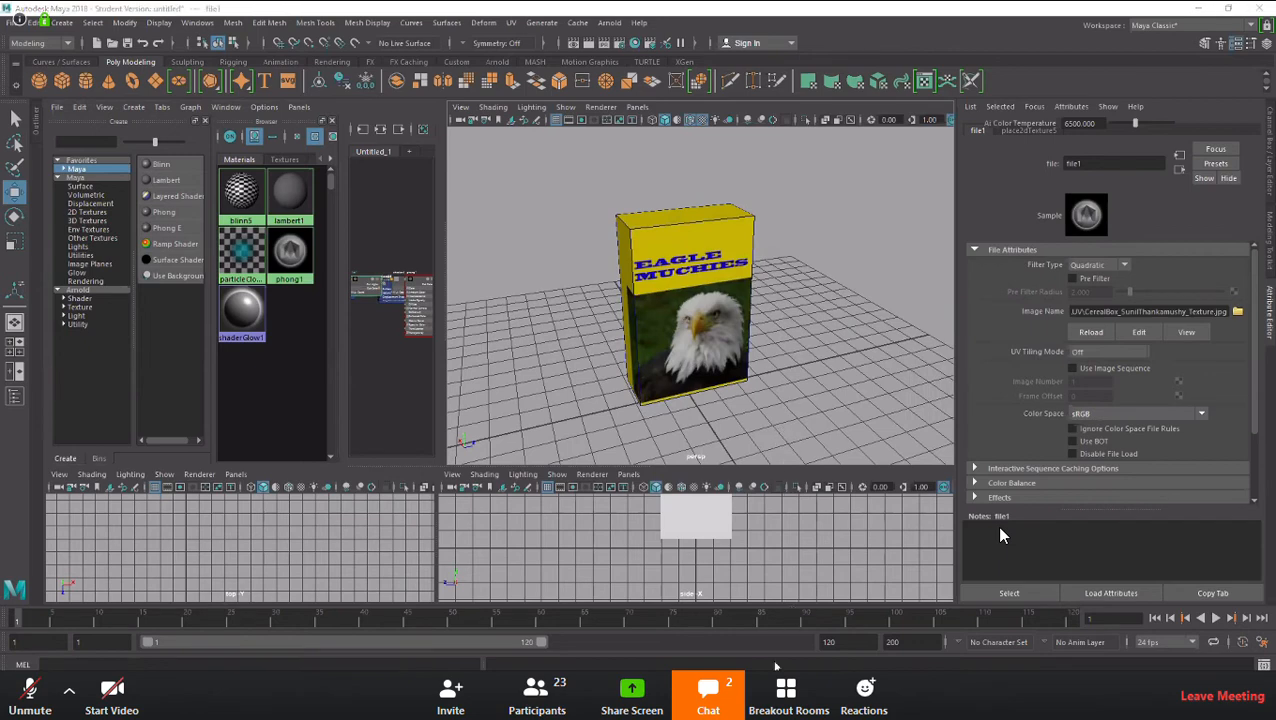
{"action": "key", "text": "alt+Tab"}
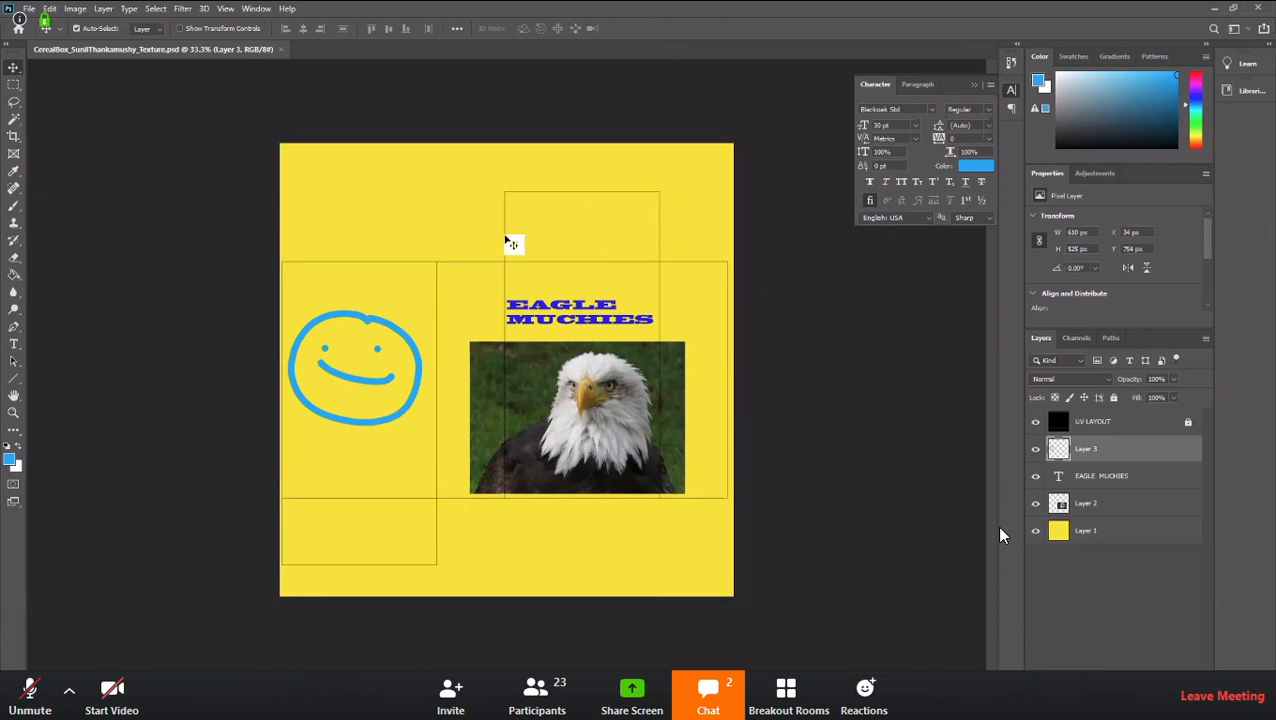
{"action": "left_click", "coordinate": [657, 623]}
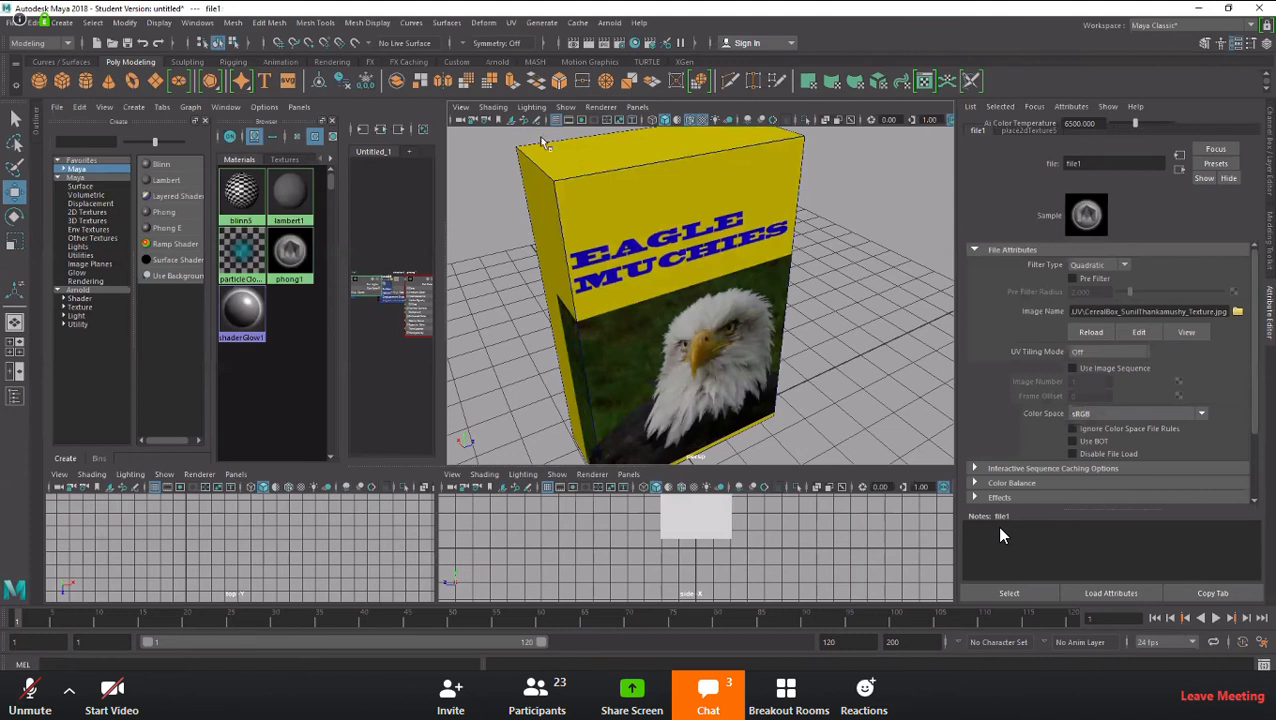
Turn off the wireframe edges on the shaded box in the perspective view and clear the selection
{"action": "left_click", "coordinate": [492, 107]}
{"action": "left_click", "coordinate": [511, 228]}
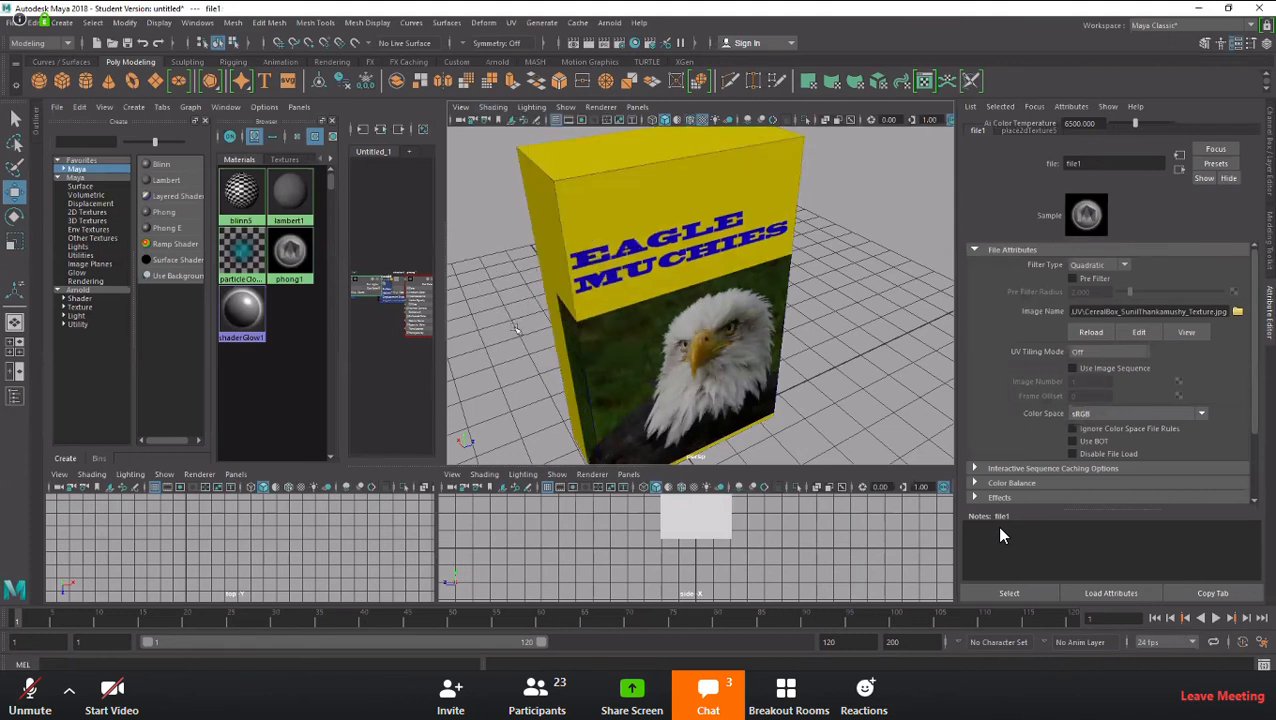
{"action": "left_click", "coordinate": [515, 328]}
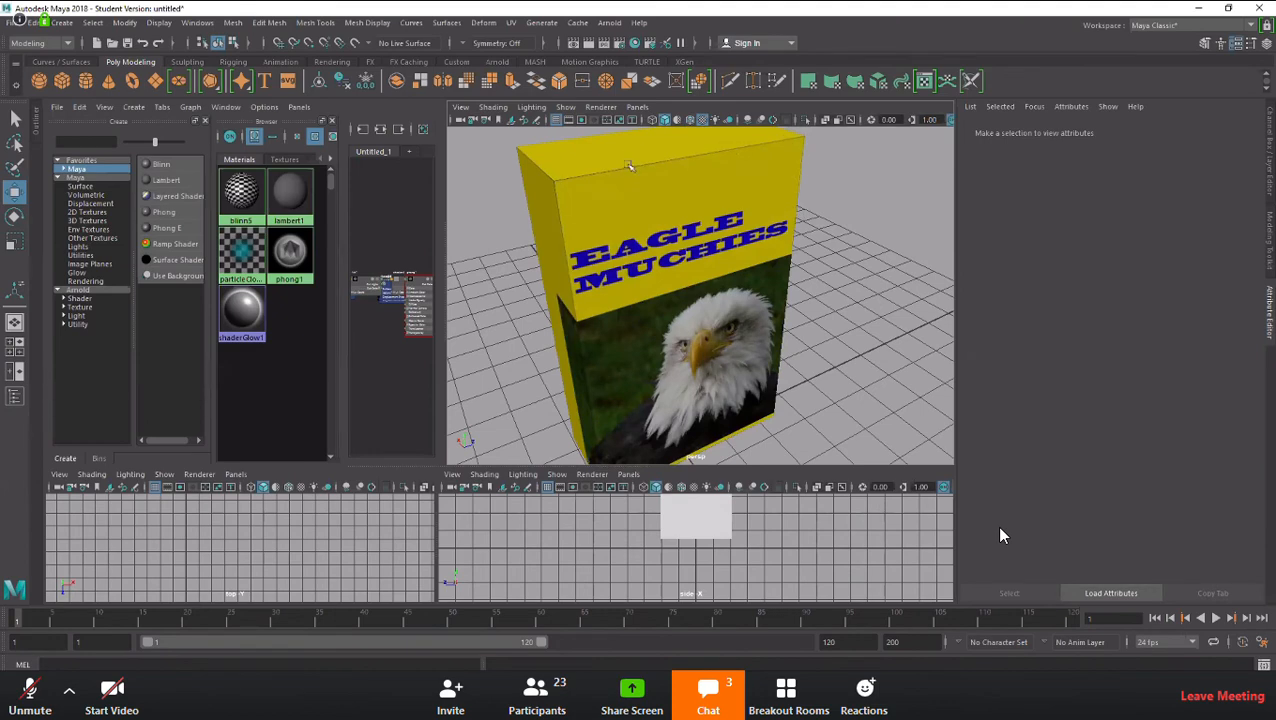
{"action": "left_click_drag", "start_coordinate": [735, 396], "coordinate": [551, 237], "text": "alt"}
{"action": "left_click_drag", "start_coordinate": [680, 385], "coordinate": [573, 362], "text": "alt"}
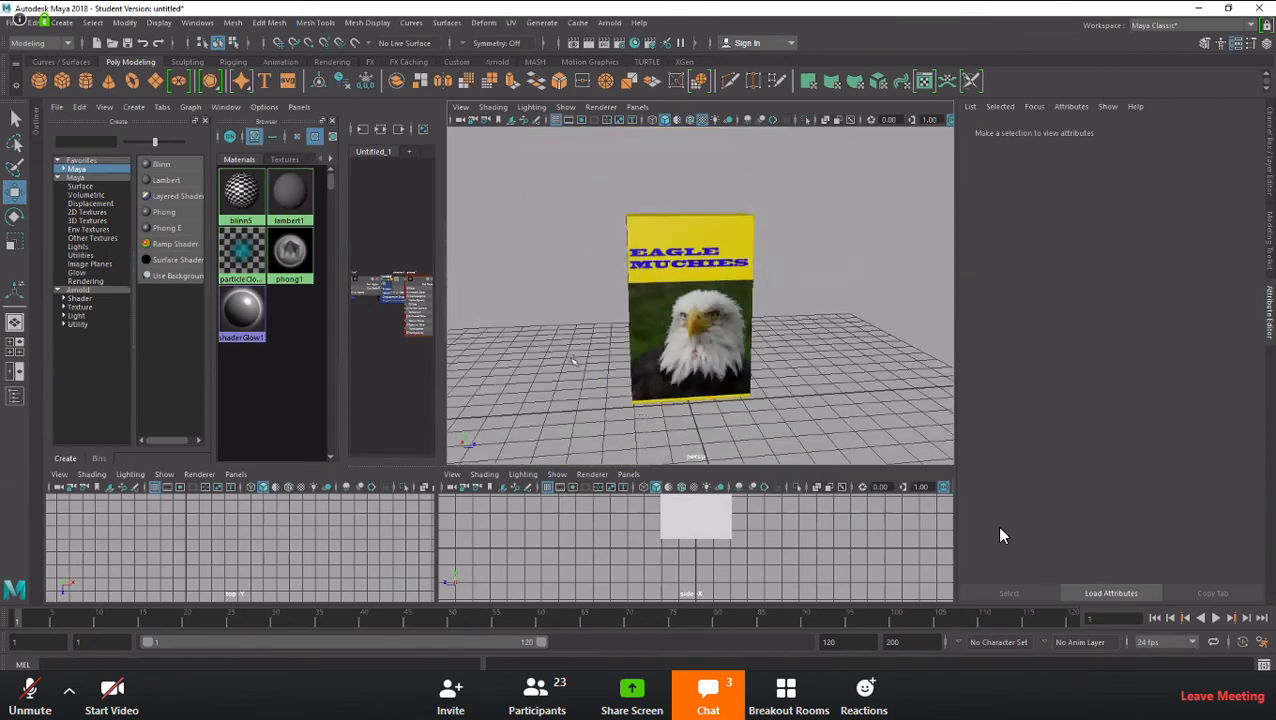
{"action": "left_click_drag", "start_coordinate": [713, 409], "coordinate": [738, 477], "text": "alt"}
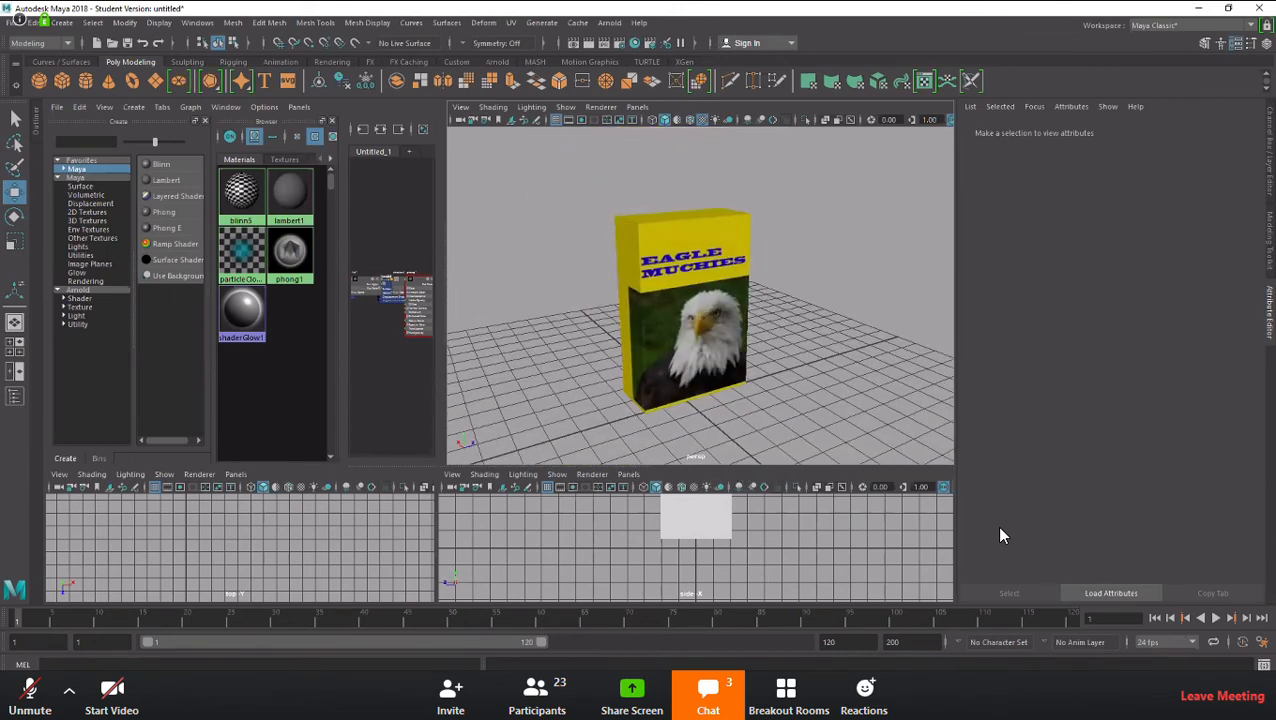
Switch to Photoshop and shift the hue of the yellow background on Layer 1 by +17 with Hue/Saturation
{"action": "key", "text": "alt+Tab"}
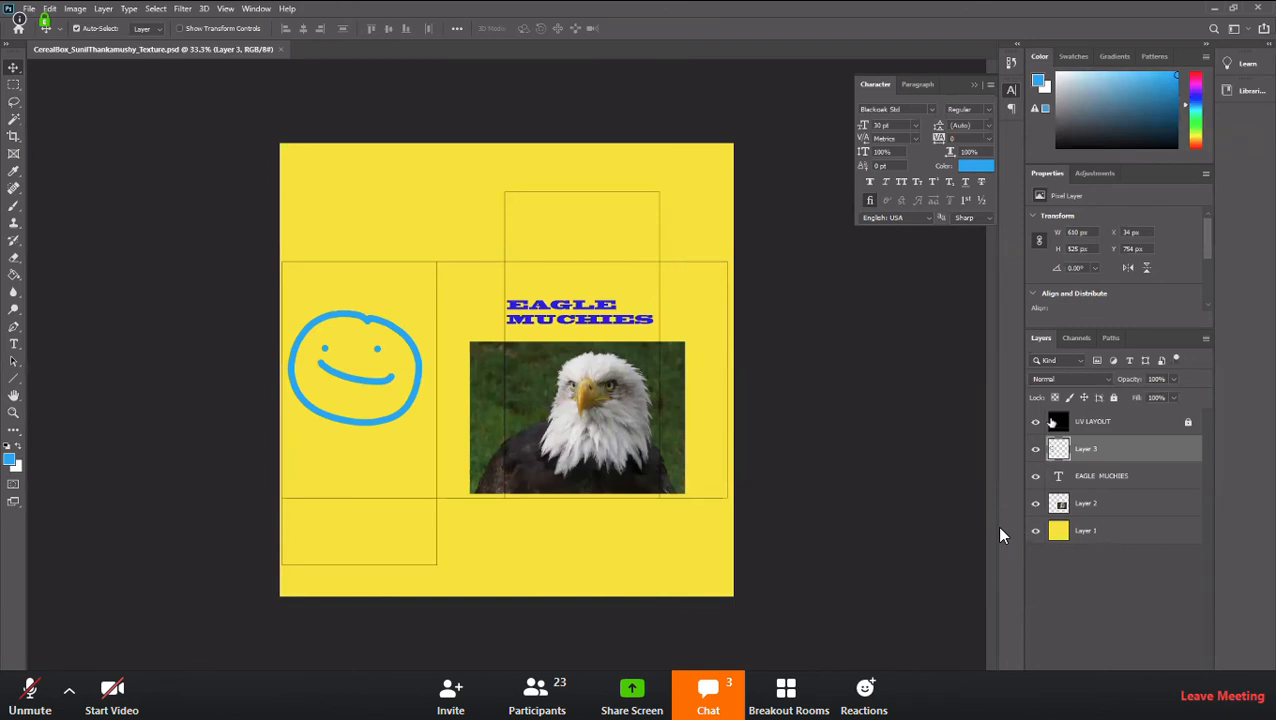
{"action": "left_click", "coordinate": [1113, 531]}
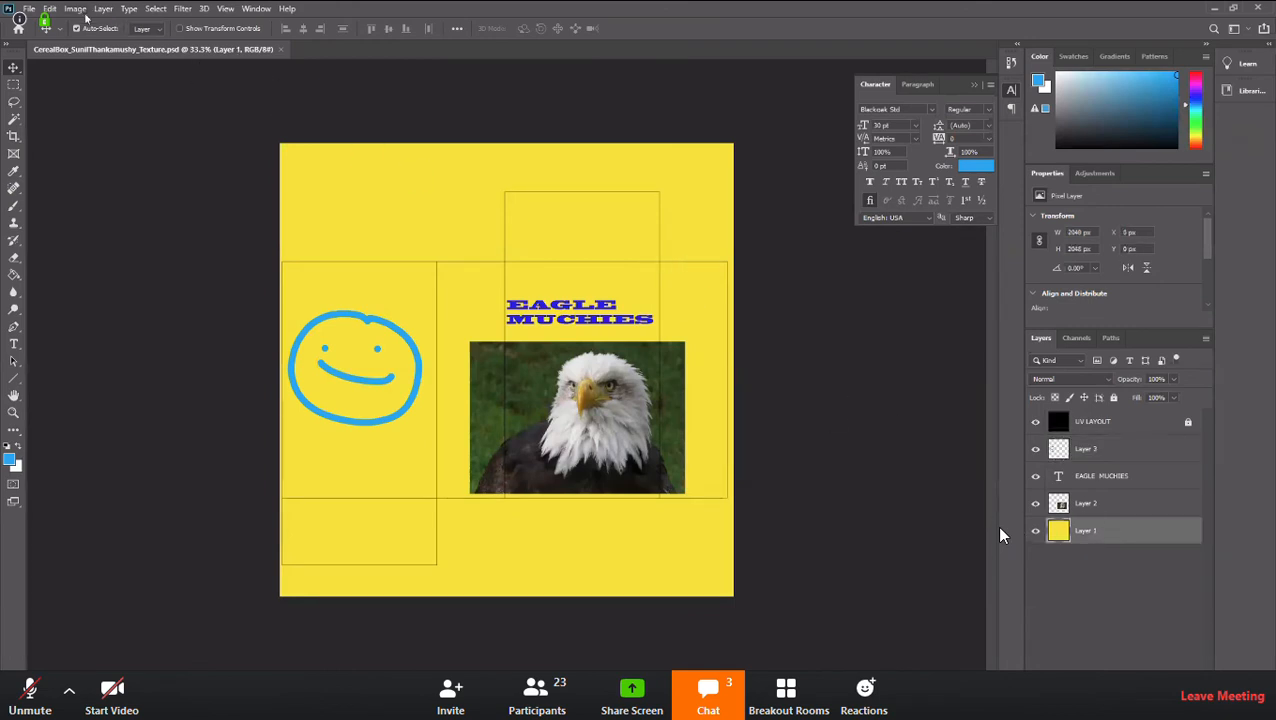
{"action": "left_click", "coordinate": [75, 8]}
{"action": "mouse_move", "coordinate": [131, 43]}
{"action": "left_click", "coordinate": [240, 112]}
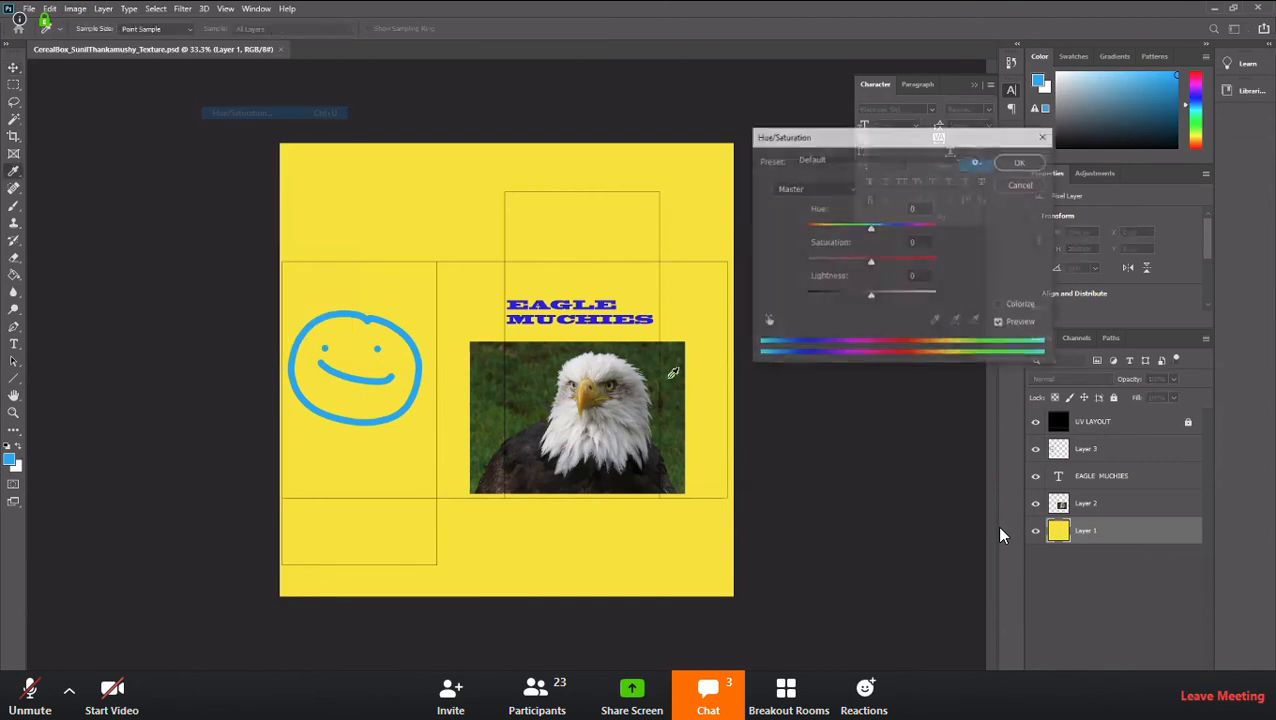
{"action": "mouse_move", "coordinate": [882, 232]}
{"action": "left_mouse_down"}
{"action": "mouse_move", "coordinate": [893, 231]}
{"action": "mouse_move", "coordinate": [838, 231]}
{"action": "mouse_move", "coordinate": [884, 233]}
{"action": "left_mouse_up"}
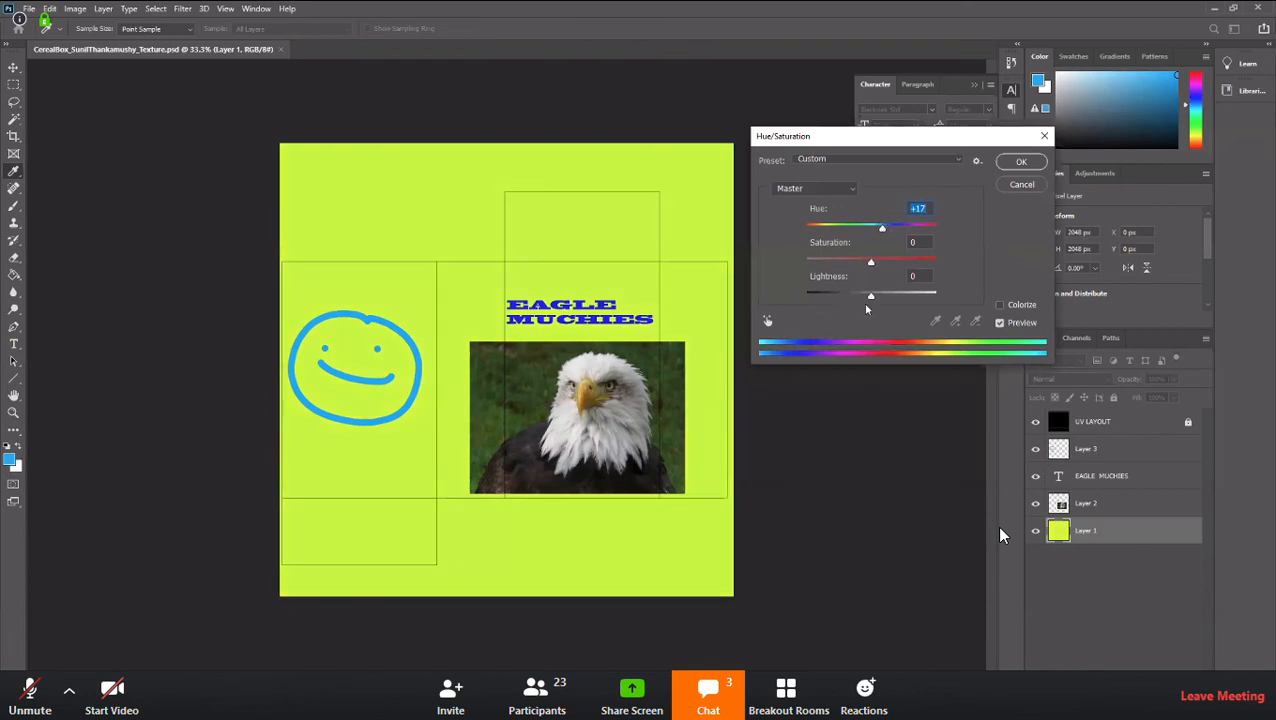
{"action": "left_click", "coordinate": [1021, 162]}
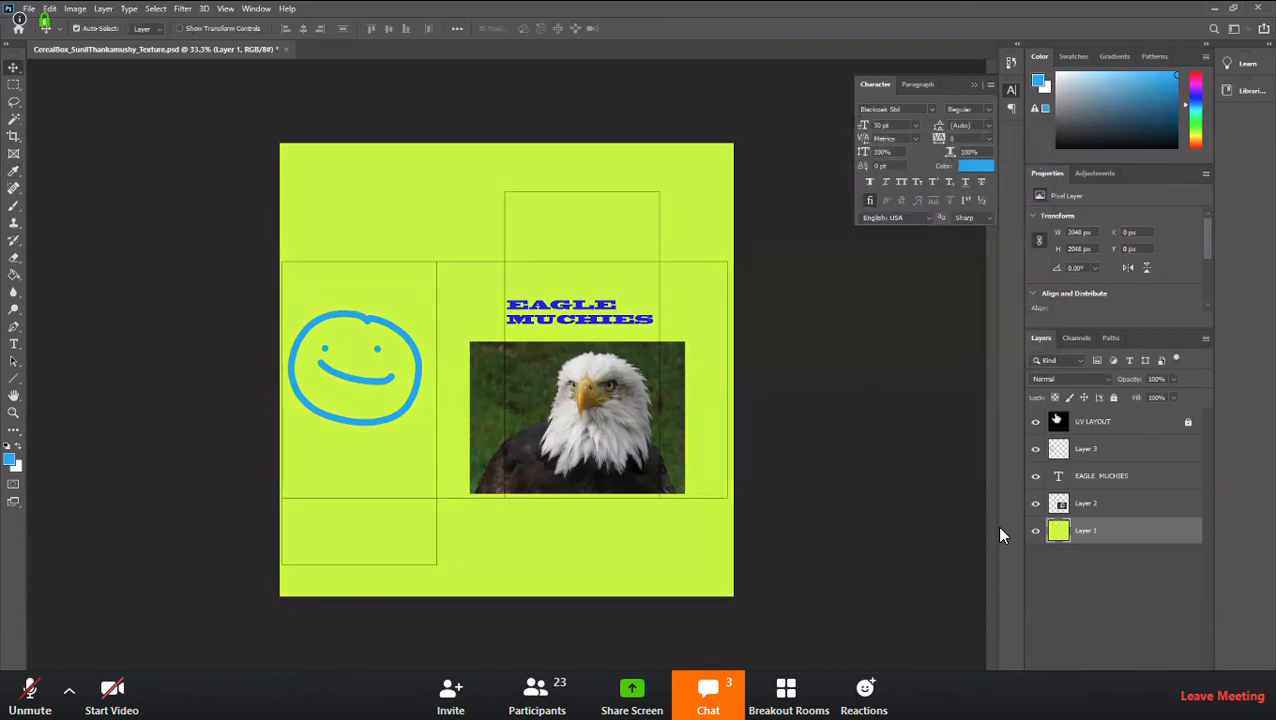
Hide the UV LAYOUT layer and save the texture PSD
{"action": "left_click", "coordinate": [1036, 422]}
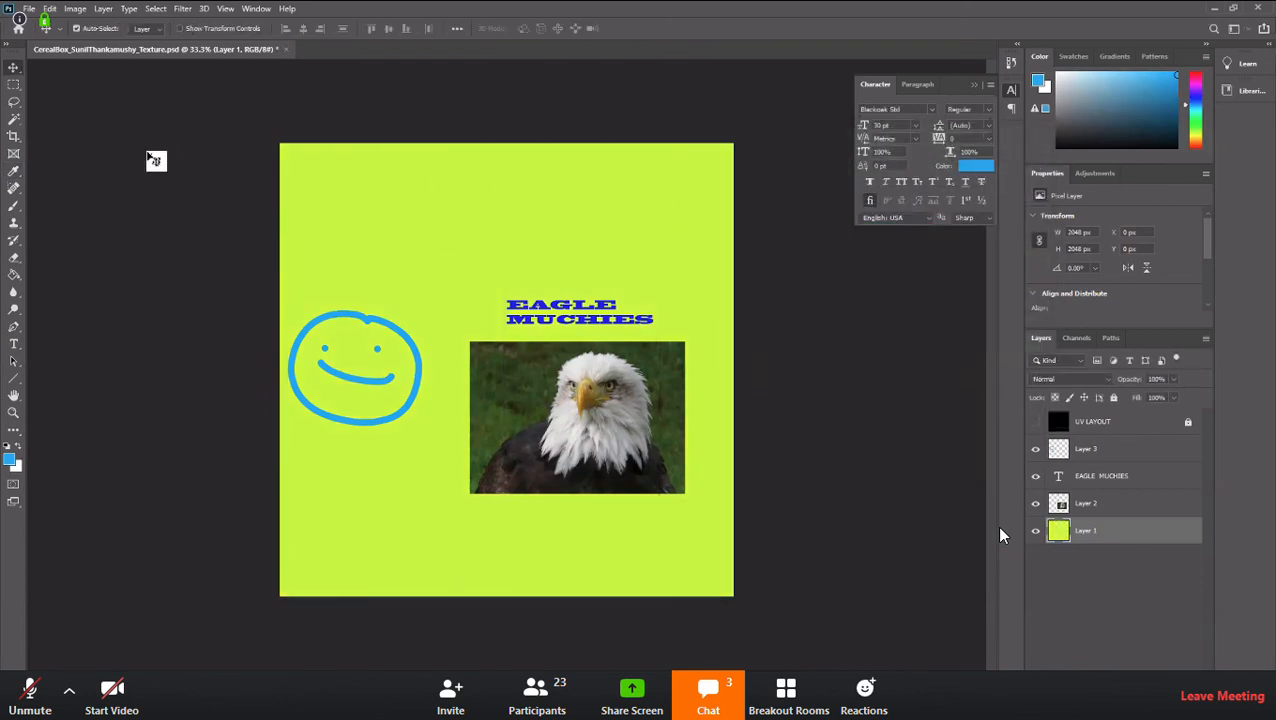
{"action": "left_click", "coordinate": [29, 8]}
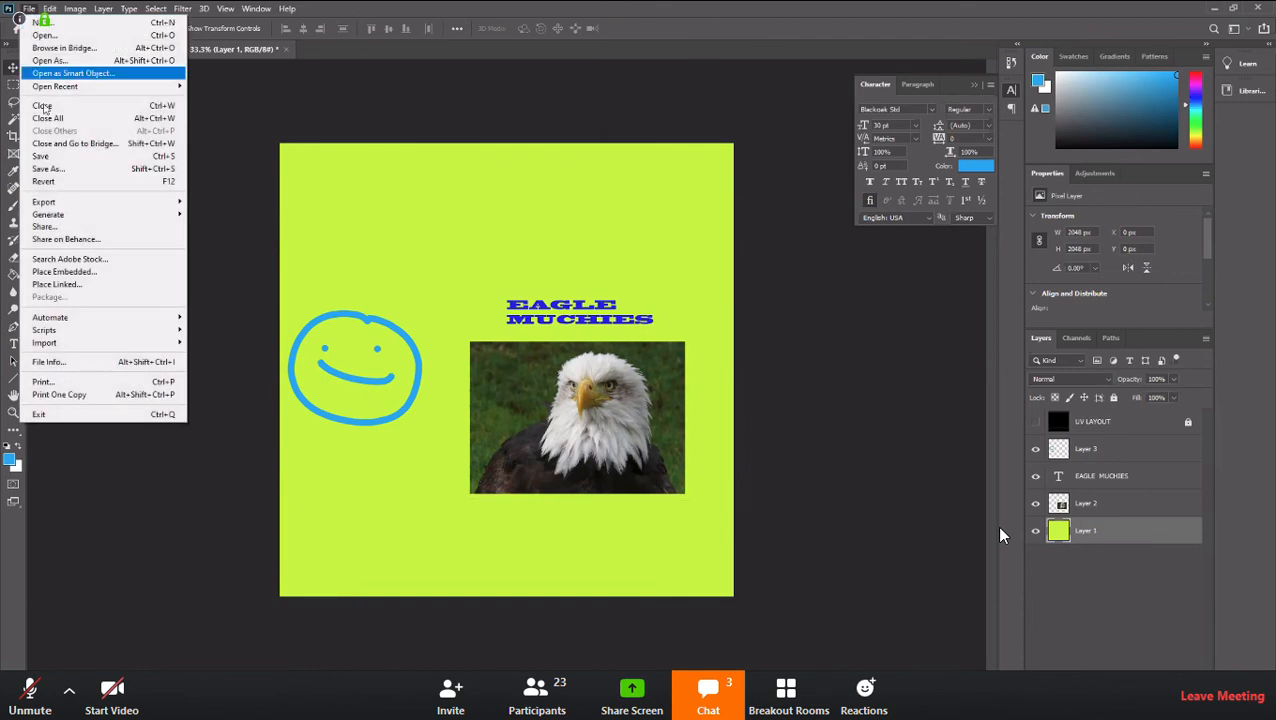
{"action": "left_click", "coordinate": [45, 156]}
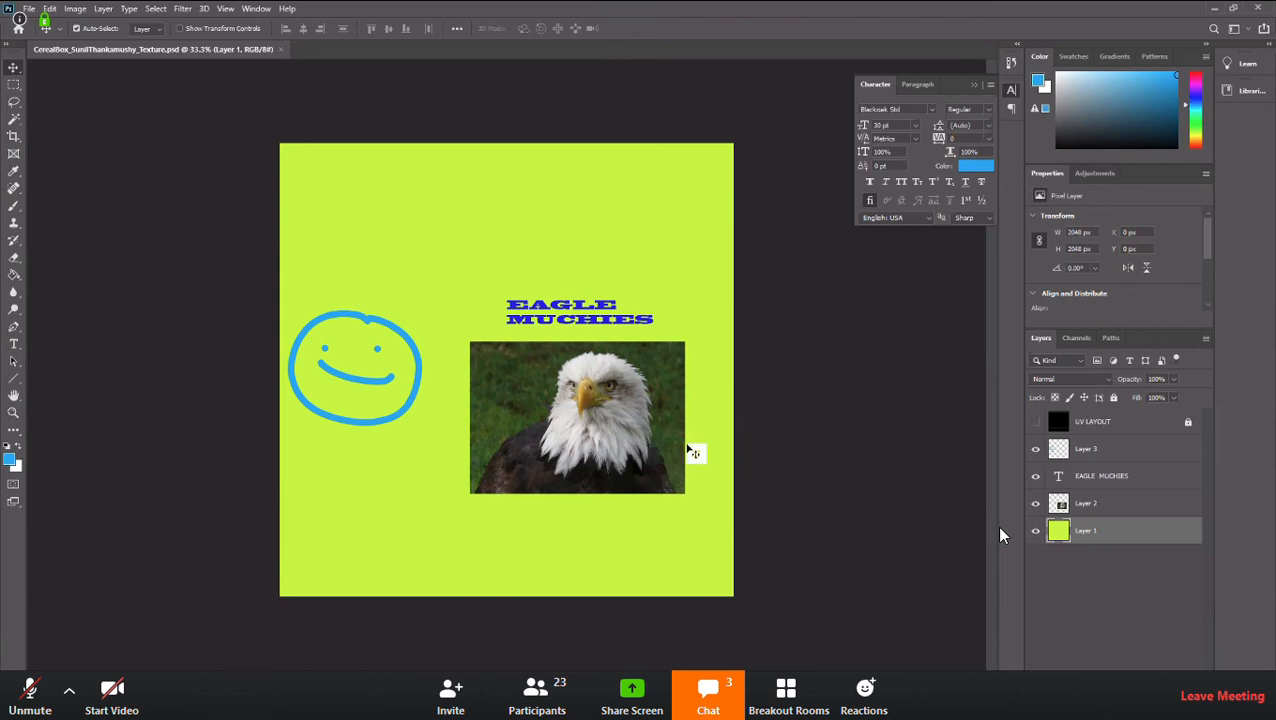
Save a JPEG copy of the recoloured texture in the UV folder, overwriting the existing texture JPEG
{"action": "left_click", "coordinate": [29, 9]}
{"action": "left_click", "coordinate": [50, 168]}
{"action": "left_click", "coordinate": [162, 308]}
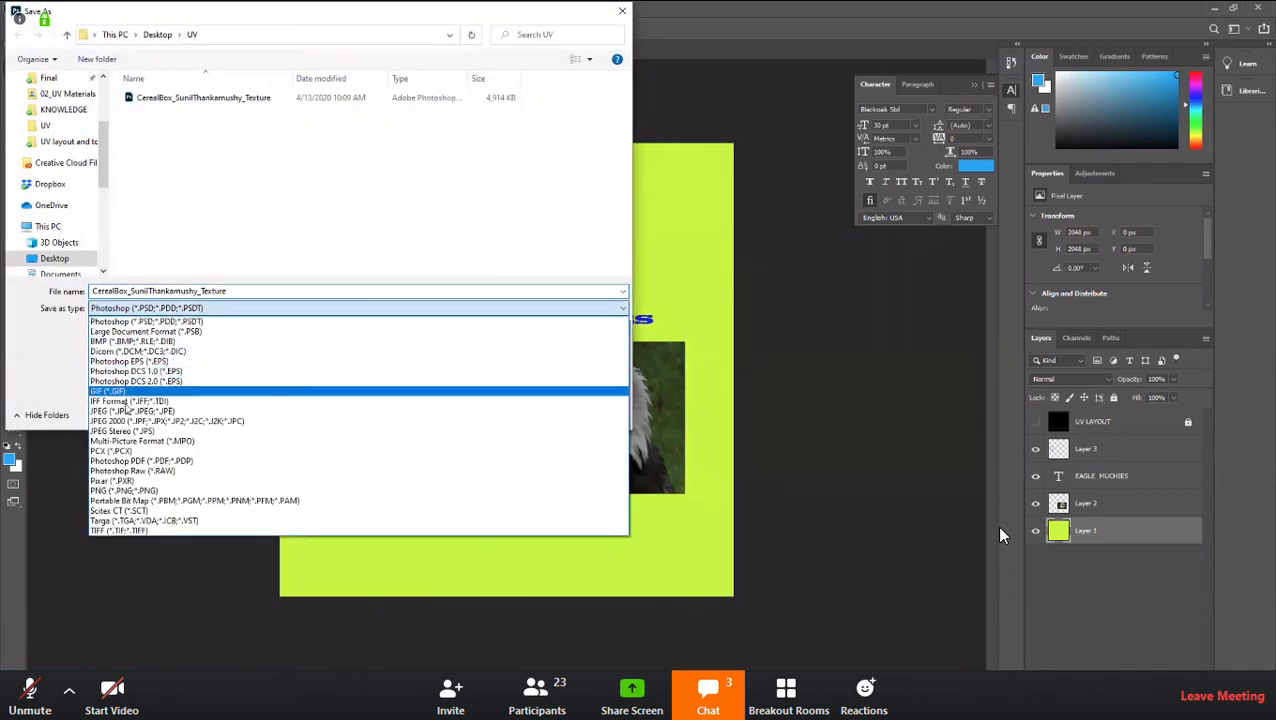
{"action": "left_click", "coordinate": [130, 412]}
{"action": "left_click", "coordinate": [228, 101]}
{"action": "left_click", "coordinate": [525, 413]}
{"action": "left_click", "coordinate": [677, 355]}
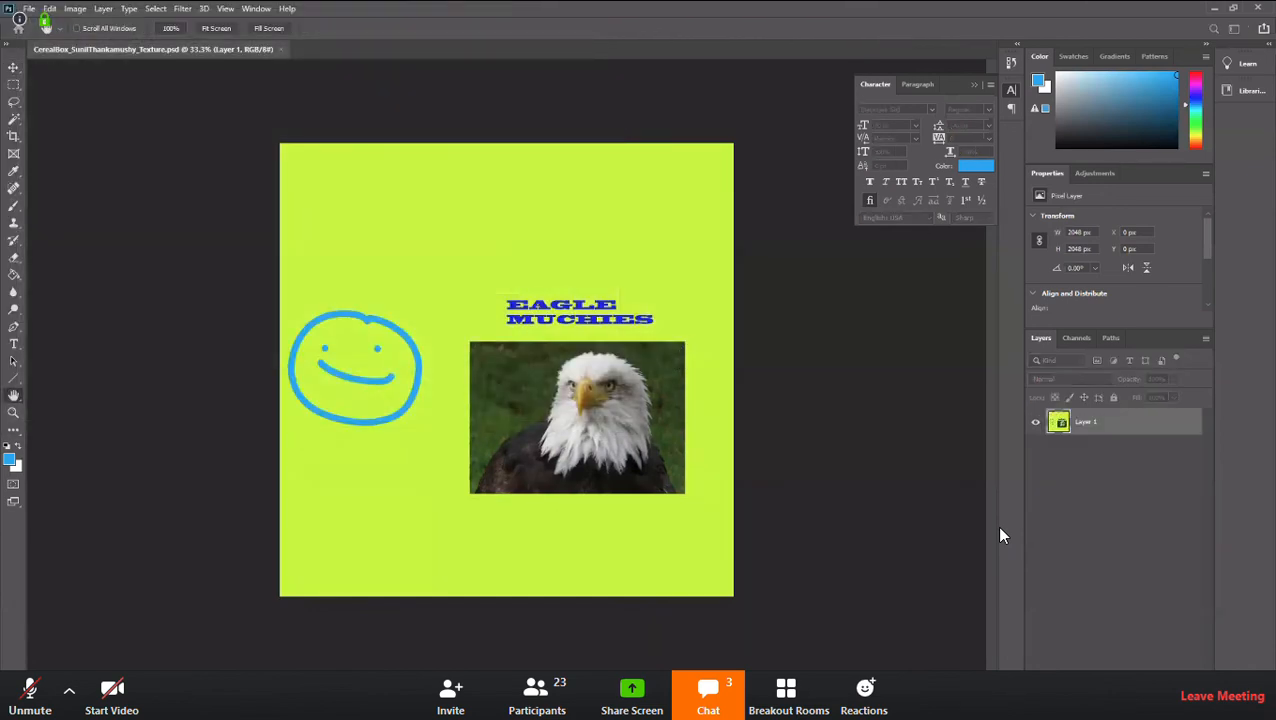
Switch to Maya and reload the image of the file texture connected to phong1's Color to update the box
{"action": "left_click", "coordinate": [1217, 9]}
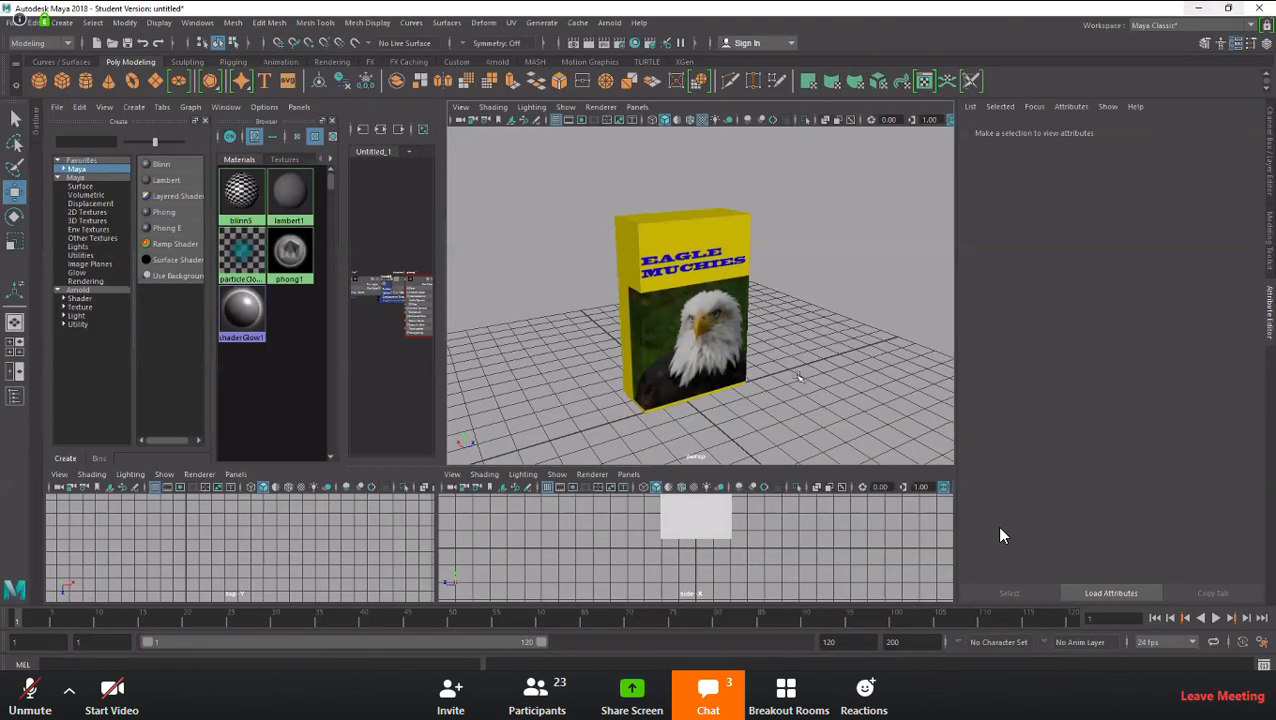
{"action": "left_click", "coordinate": [719, 322]}
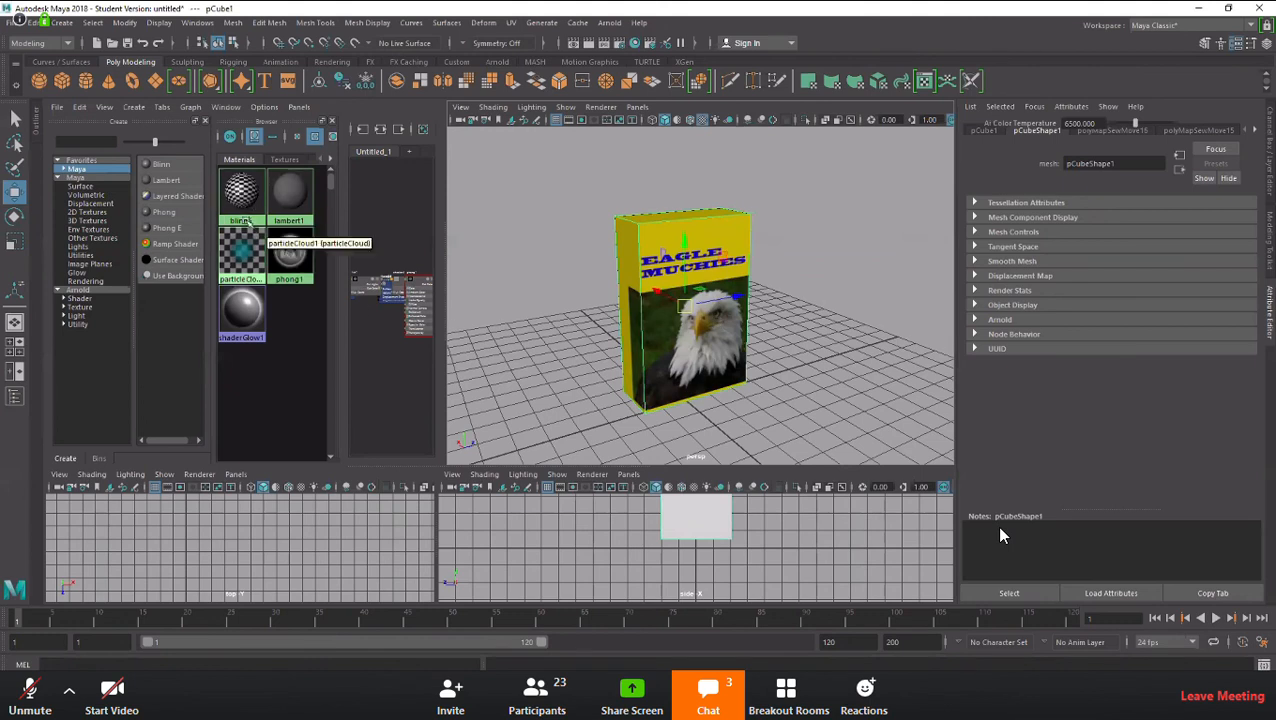
{"action": "left_click", "coordinate": [293, 263]}
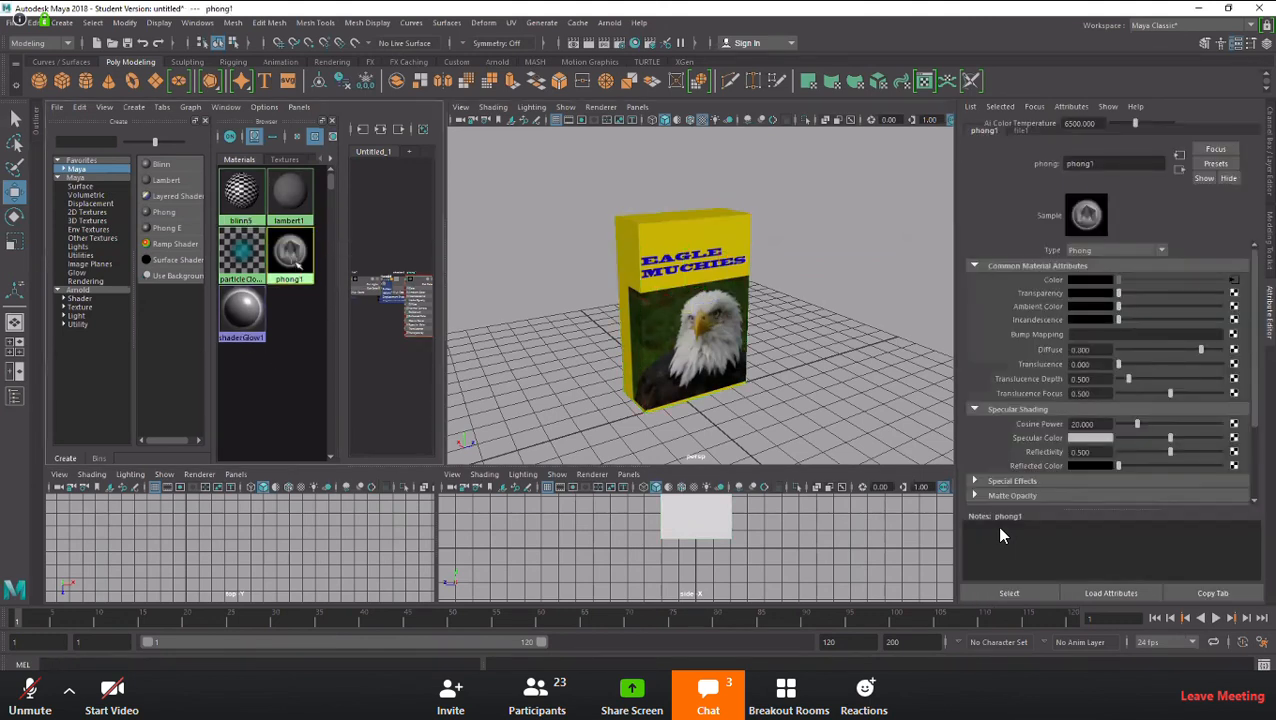
{"action": "left_click", "coordinate": [1233, 283]}
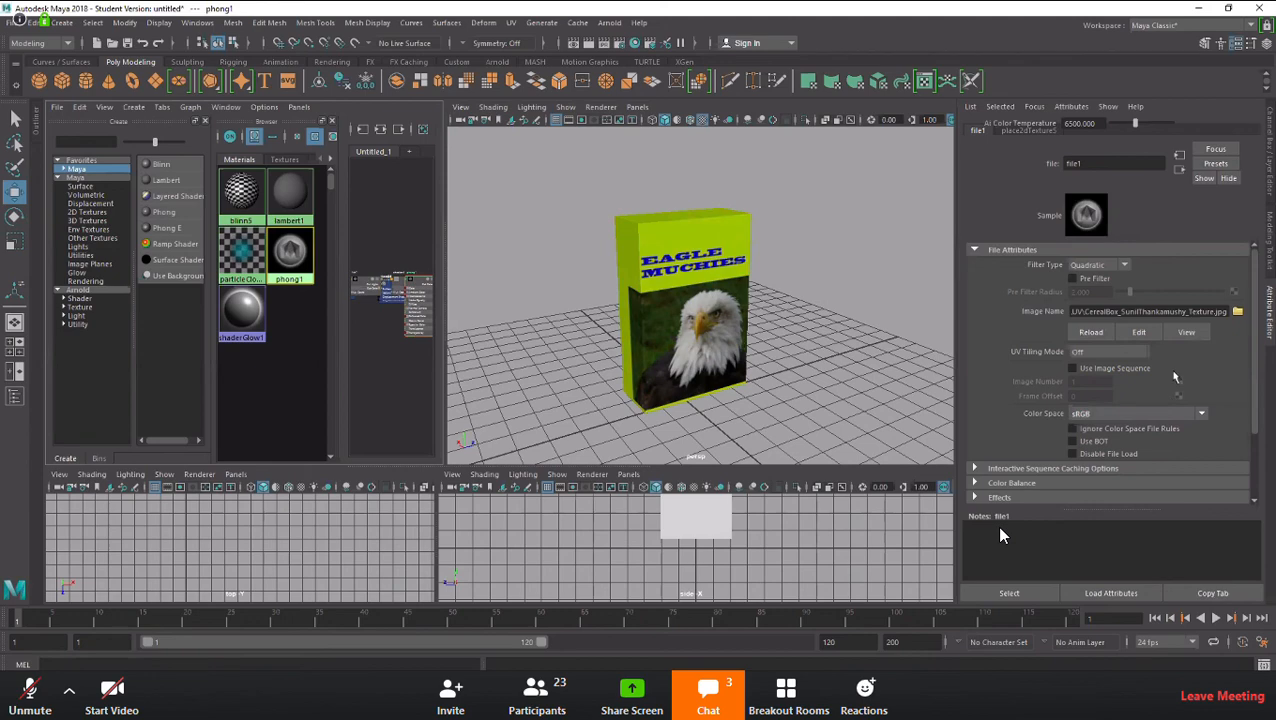
{"action": "left_click_drag", "start_coordinate": [722, 333], "coordinate": [670, 330], "text": "alt"}
{"action": "left_click_drag", "start_coordinate": [654, 337], "coordinate": [751, 378], "text": "alt"}
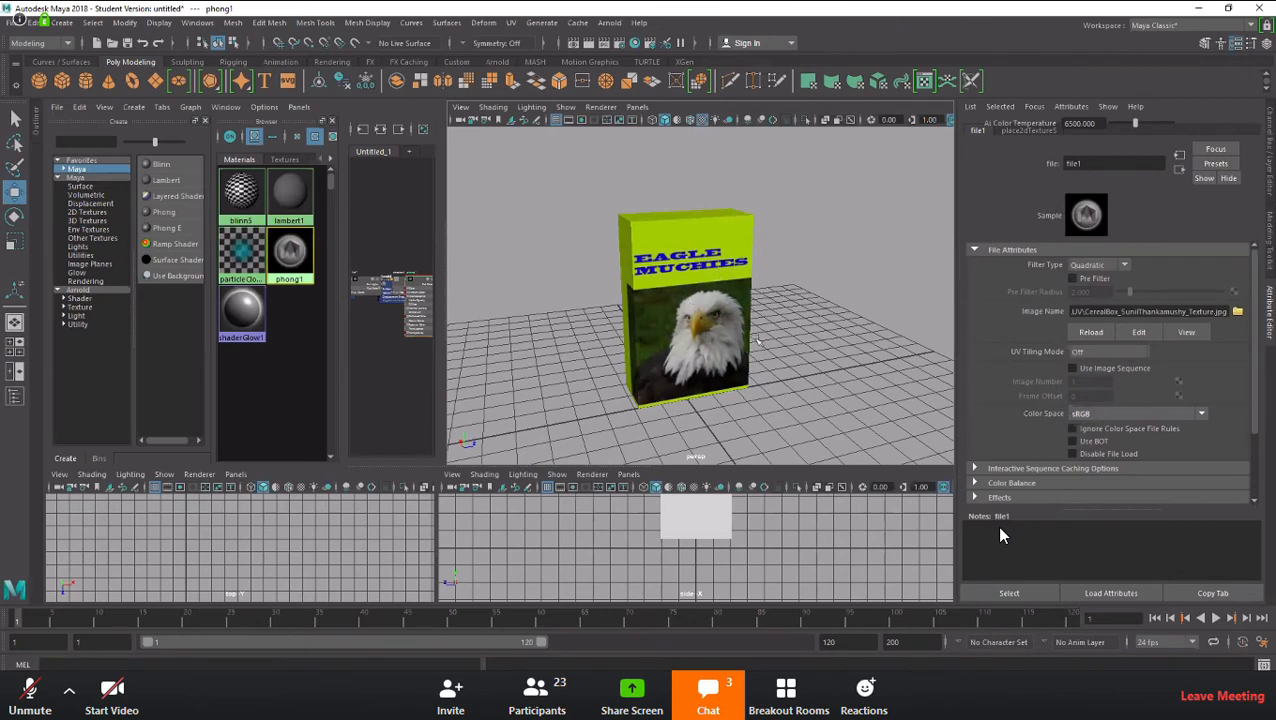
{"action": "mouse_move", "coordinate": [762, 350]}
{"action": "left_mouse_down", "text": "alt"}
{"action": "mouse_move", "coordinate": [740, 345]}
{"action": "mouse_move", "coordinate": [775, 354]}
{"action": "left_mouse_up", "text": "alt"}
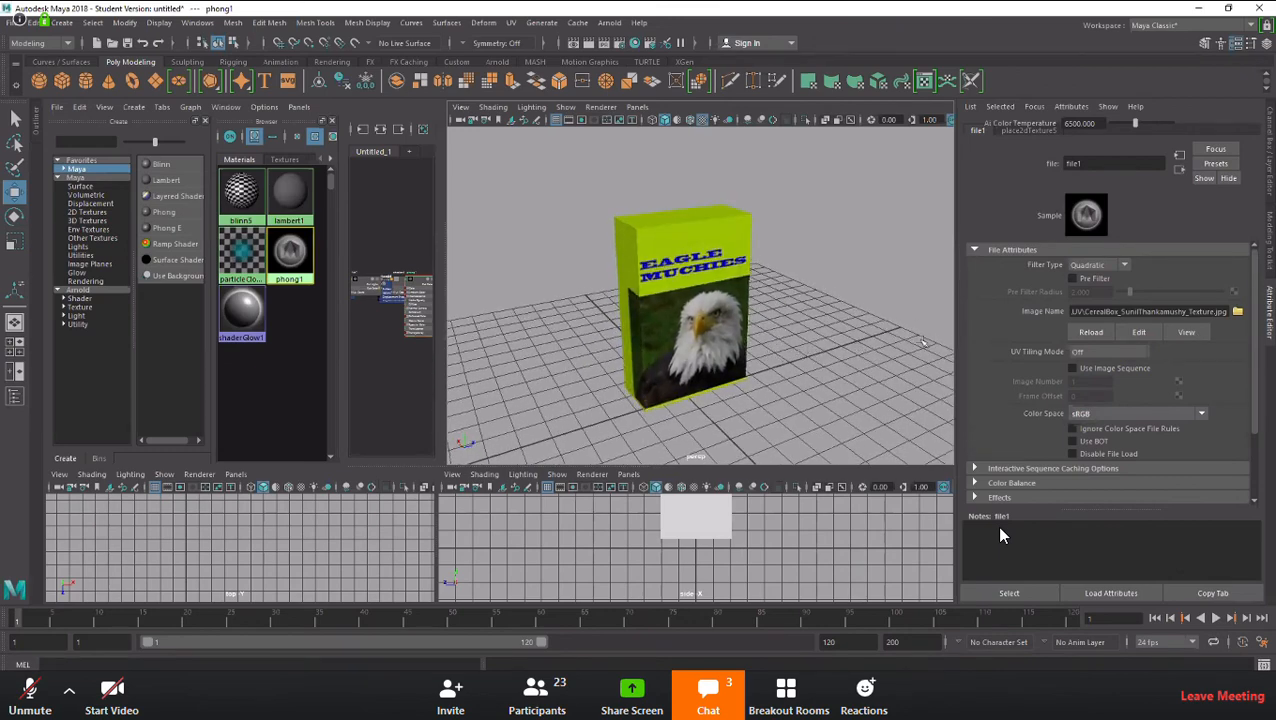
{"action": "left_click", "coordinate": [352, 299]}
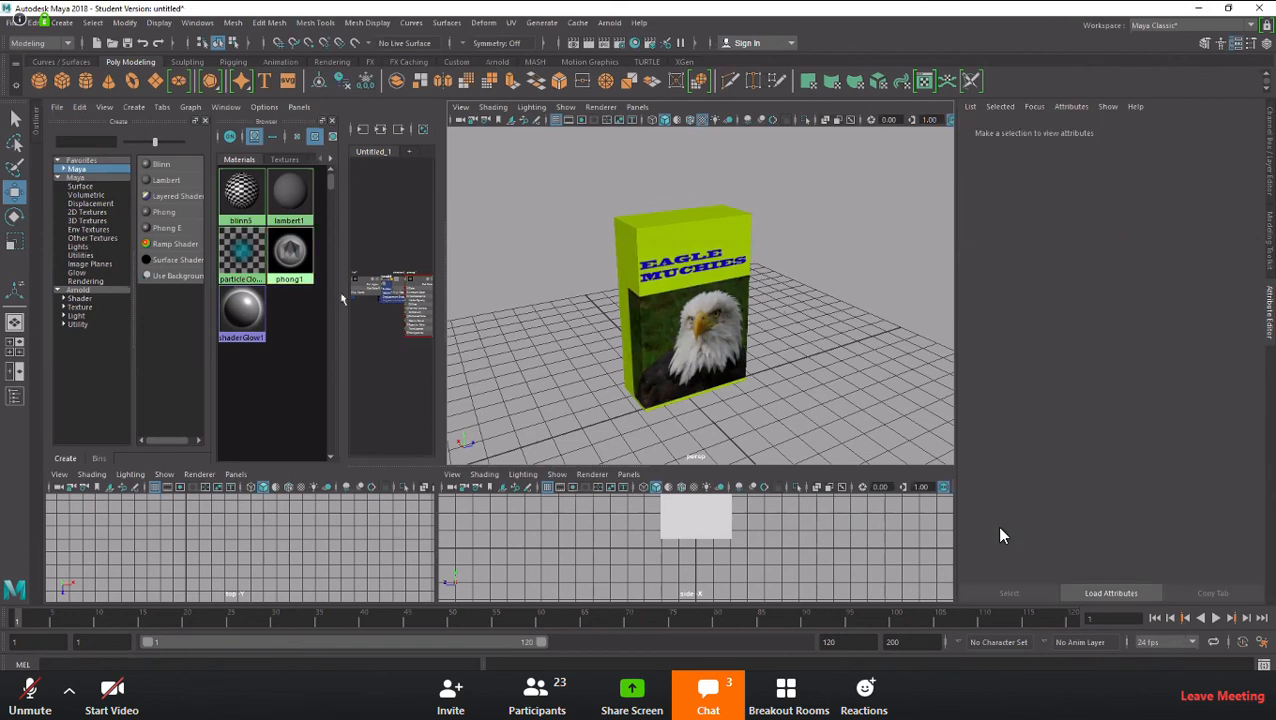
{"action": "left_click", "coordinate": [297, 270]}
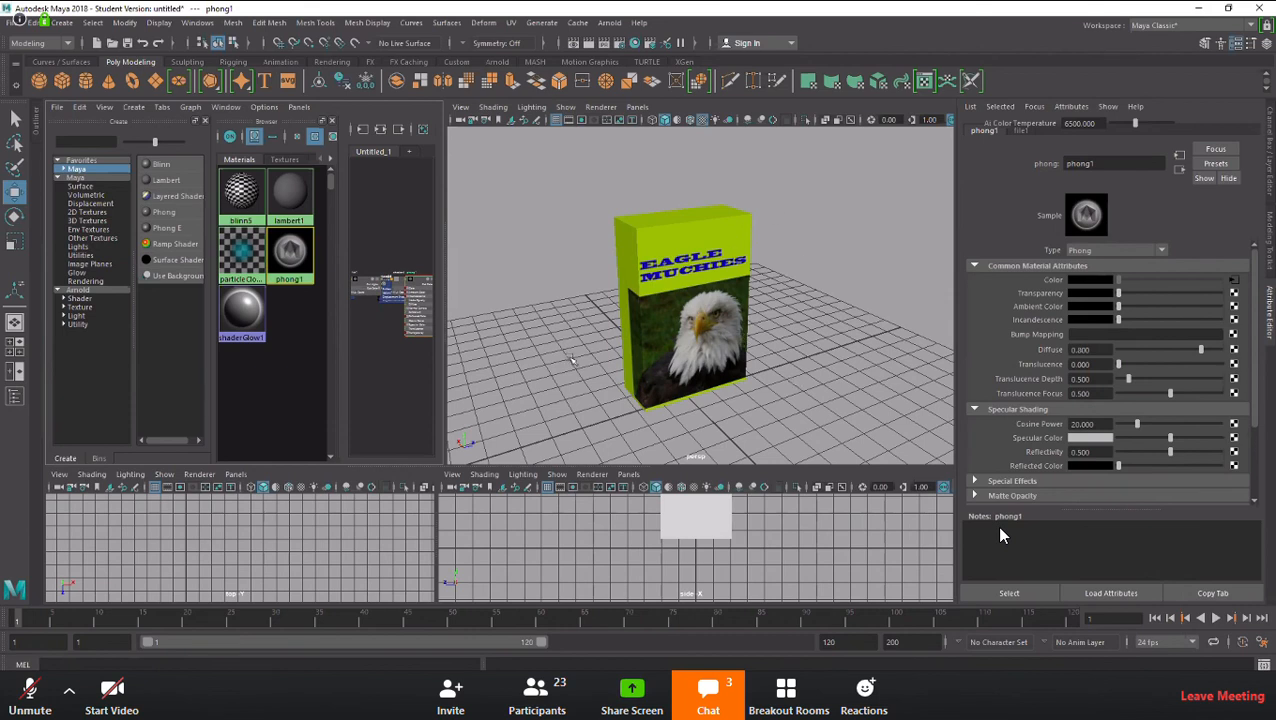
{"action": "left_click", "coordinate": [720, 421]}
Make display layer layer1 visible and select the ground plane under the cereal box
{"action": "key", "text": "ctrl+a"}
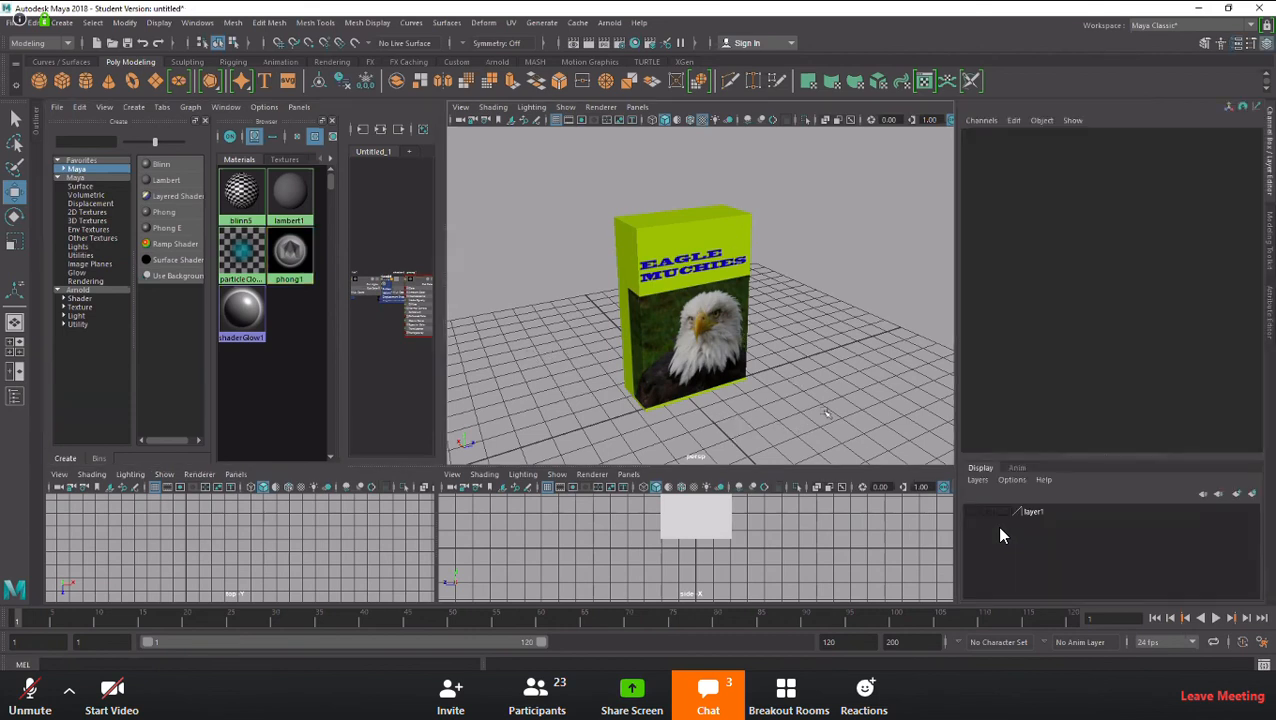
{"action": "left_click", "coordinate": [971, 511]}
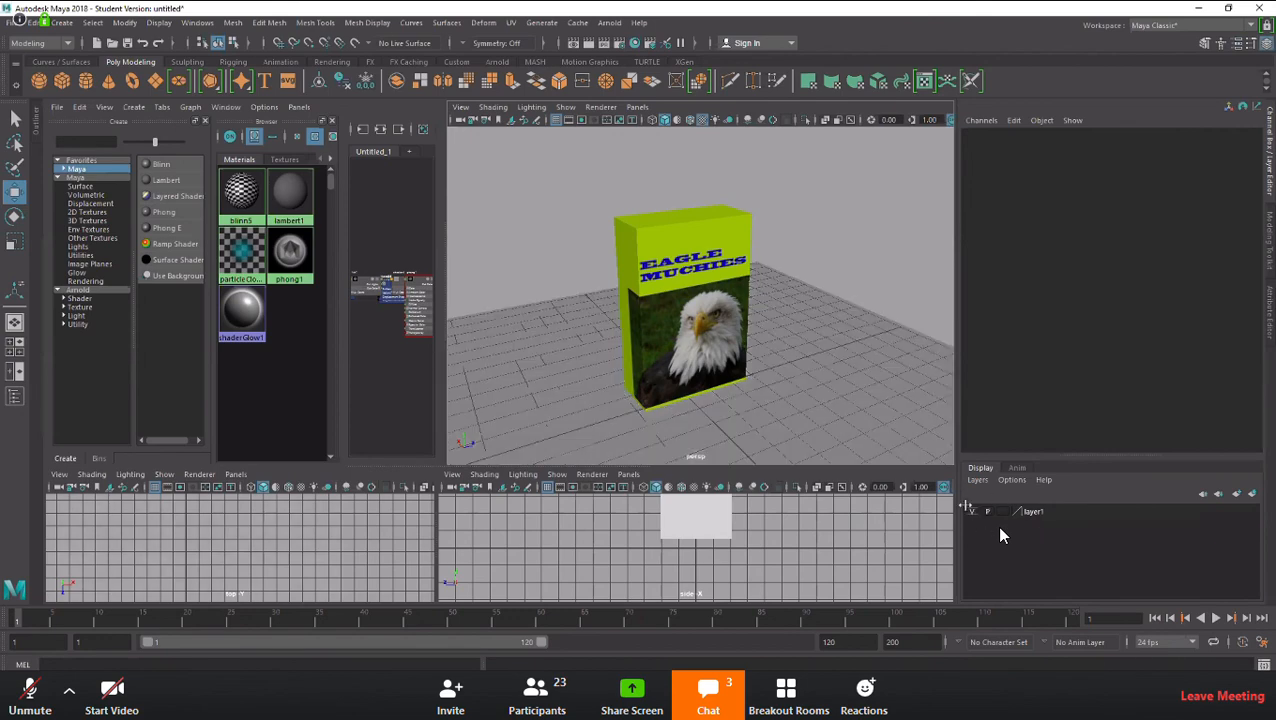
{"action": "scroll", "coordinate": [806, 379], "scroll_direction": "down", "scroll_amount": 5}
{"action": "scroll", "coordinate": [806, 379], "scroll_direction": "up", "scroll_amount": 3}
{"action": "left_click", "coordinate": [808, 383]}
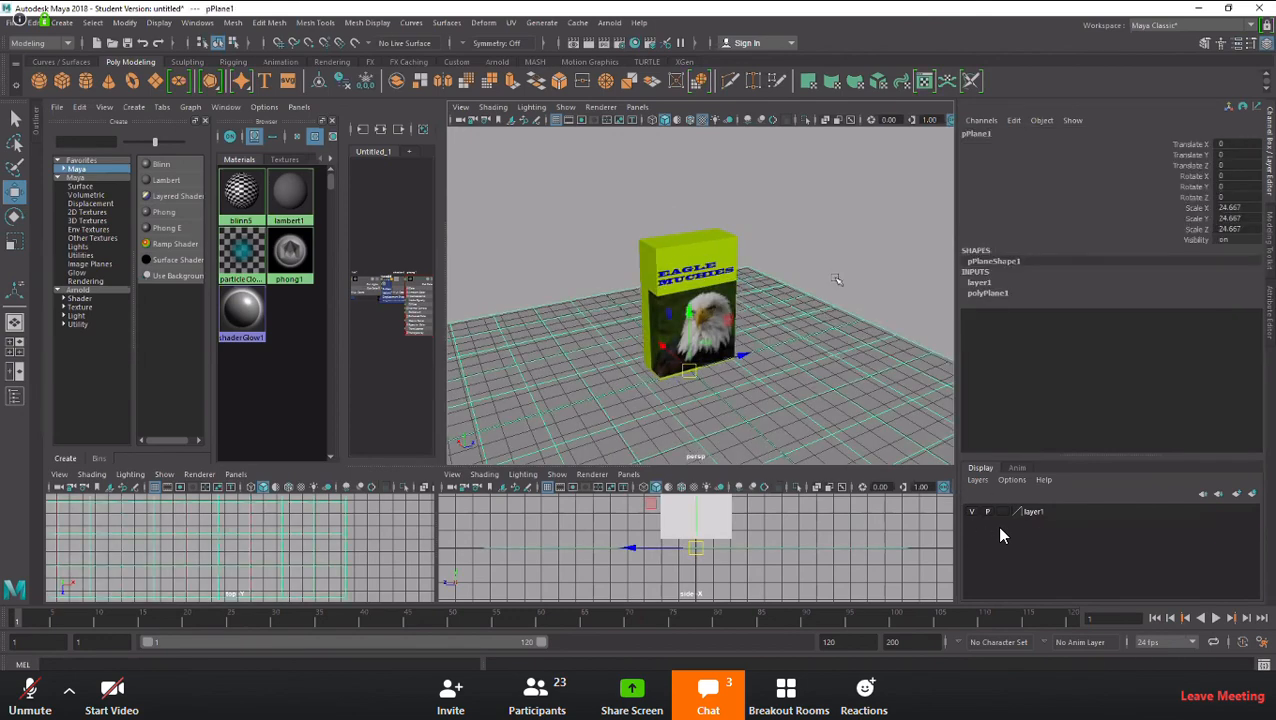
Take a closer look at the textured cereal box and select it instead of the ground plane
{"action": "scroll", "coordinate": [836, 279], "scroll_direction": "up", "scroll_amount": 3}
{"action": "left_click", "coordinate": [843, 270]}
{"action": "left_click", "coordinate": [851, 370]}
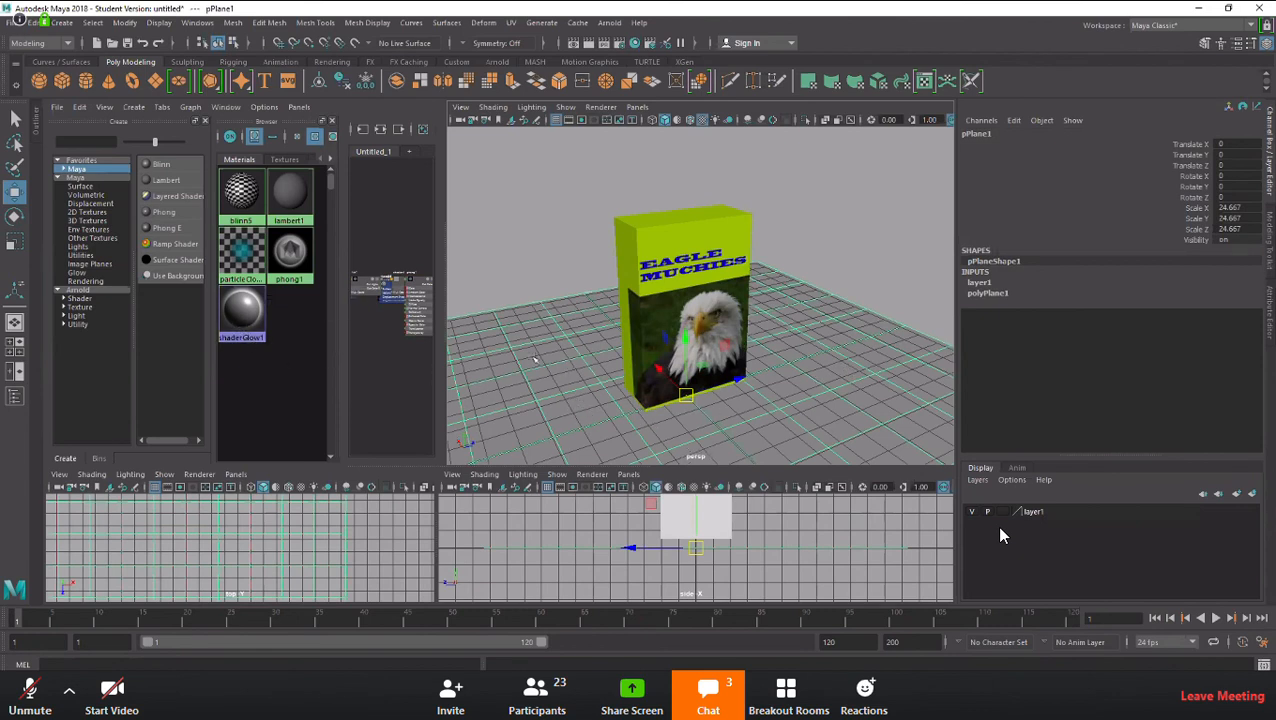
{"action": "left_click", "coordinate": [840, 290]}
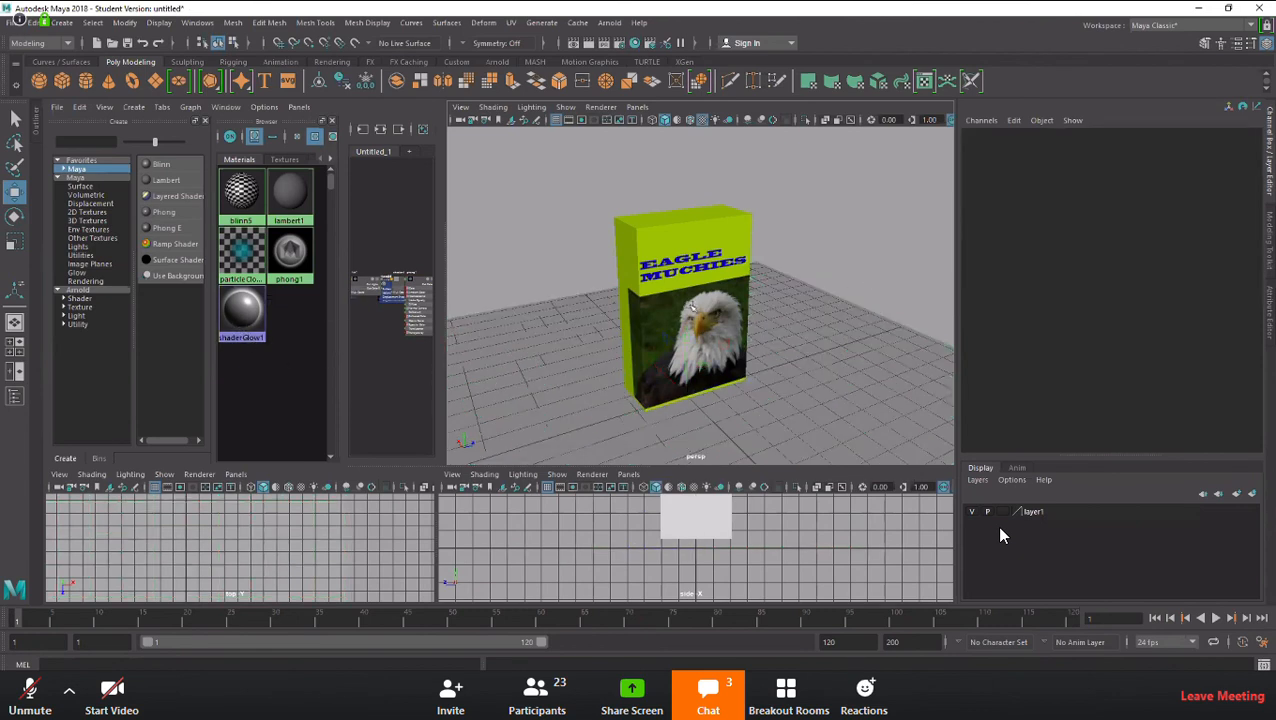
{"action": "left_click", "coordinate": [685, 265]}
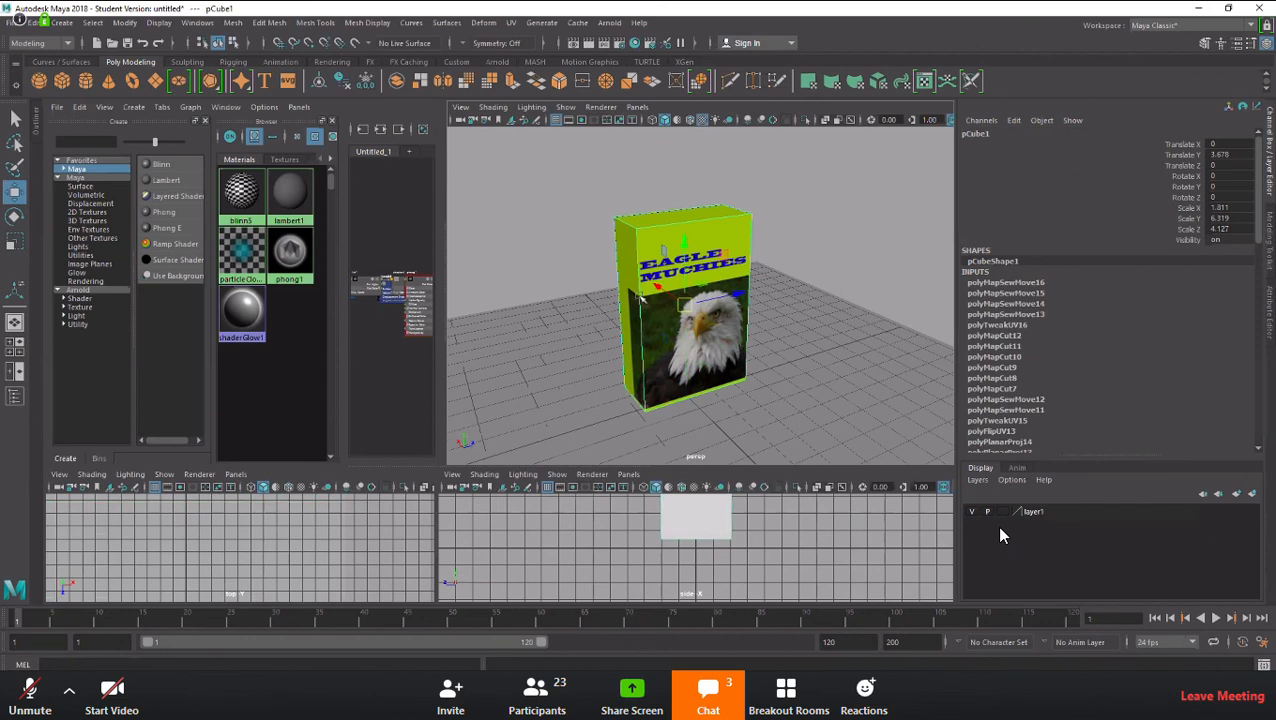
Open the attributes of the phong1 material and review its common material and specular shading settings
{"action": "left_click", "coordinate": [281, 262]}
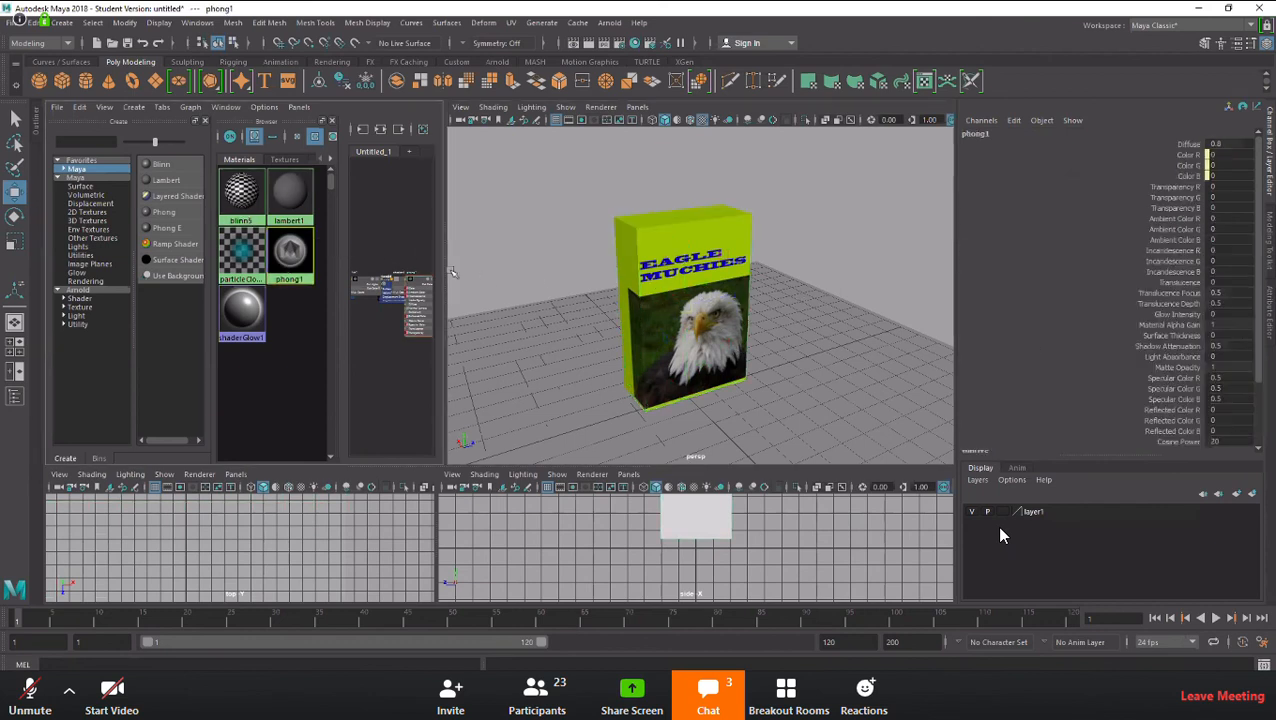
{"action": "left_click", "coordinate": [556, 233]}
{"action": "left_click", "coordinate": [303, 249]}
{"action": "double_click", "coordinate": [289, 258]}
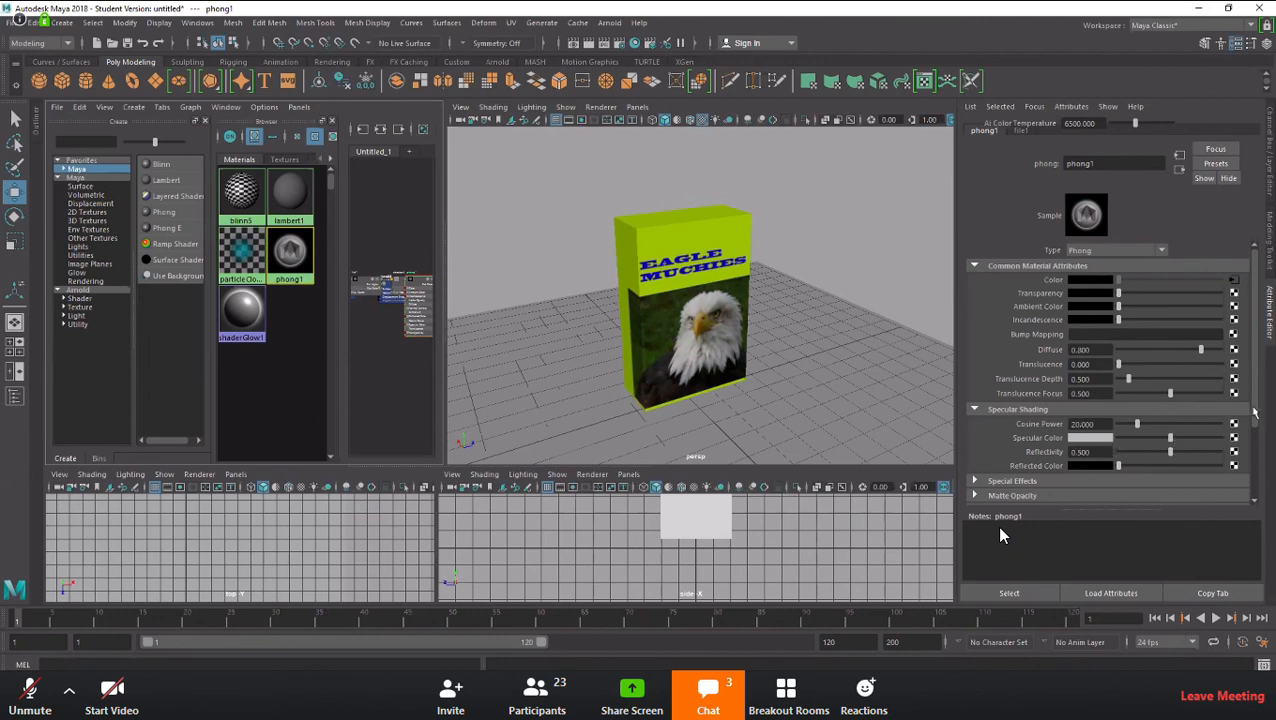
{"action": "scroll", "coordinate": [1131, 424], "scroll_direction": "down", "scroll_amount": 2}
Clear the material selection and select the cereal box in the perspective view to show its shape attributes
{"action": "left_click", "coordinate": [849, 269]}
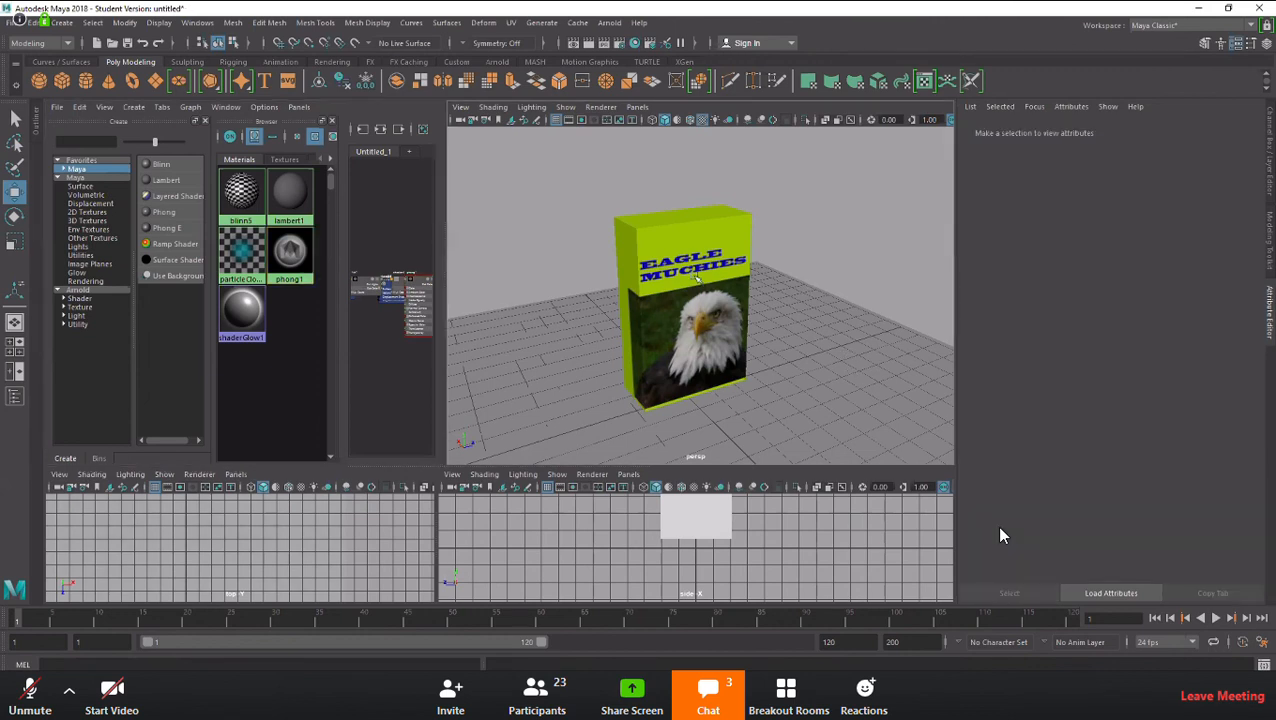
{"action": "left_click", "coordinate": [695, 278]}
{"action": "left_click", "coordinate": [839, 274]}
{"action": "left_click", "coordinate": [692, 350]}
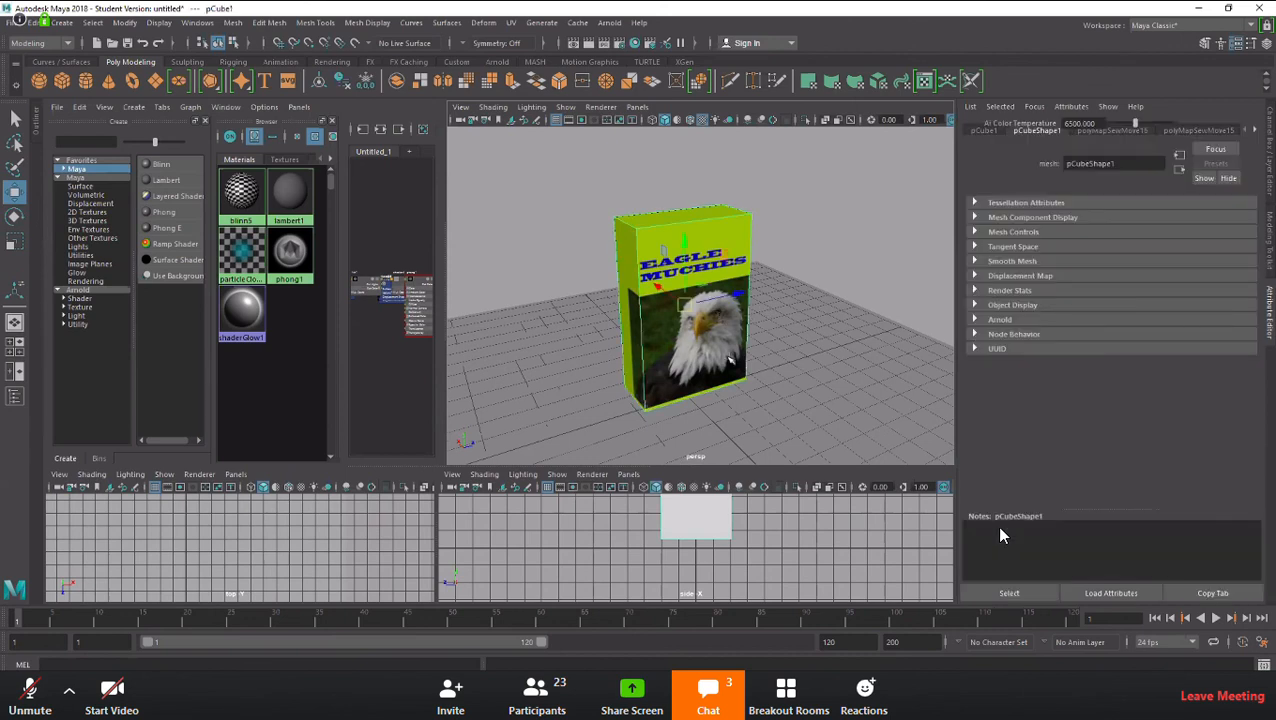